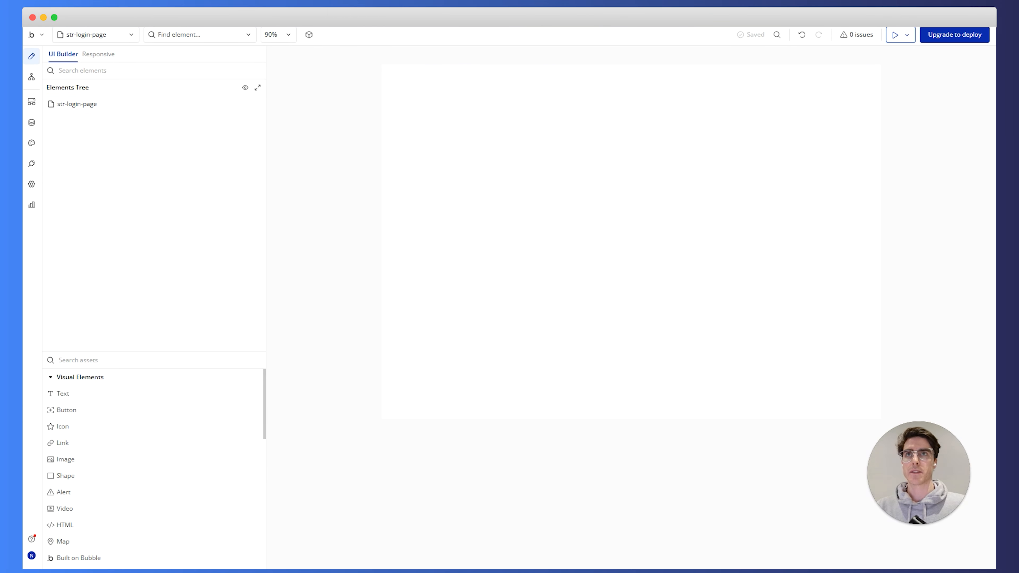
# Step: Set the container layout of the str-login-page page to Column
pyautogui.click(286, 39)
pyautogui.click(373, 55)
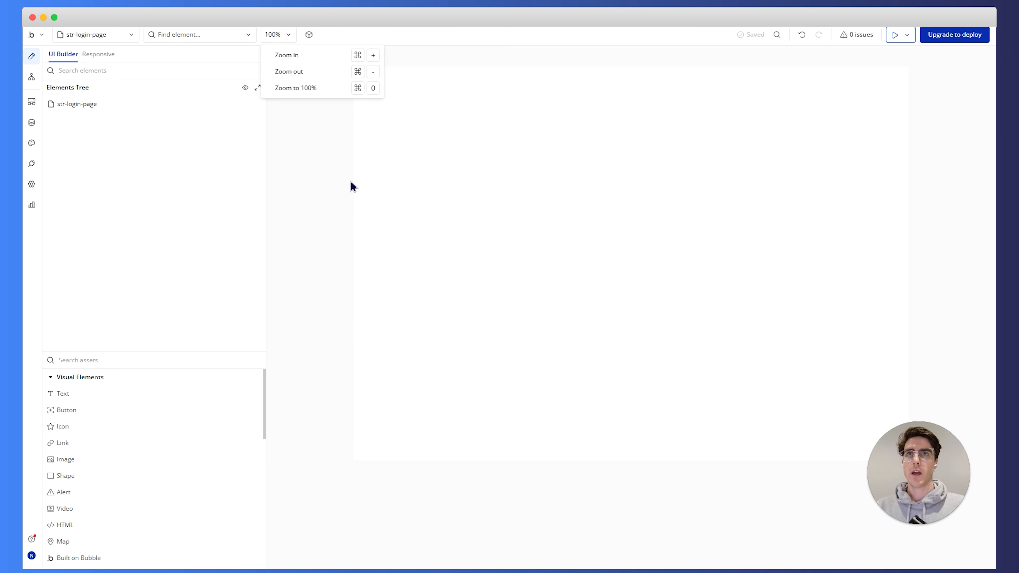
pyautogui.doubleClick(373, 180)
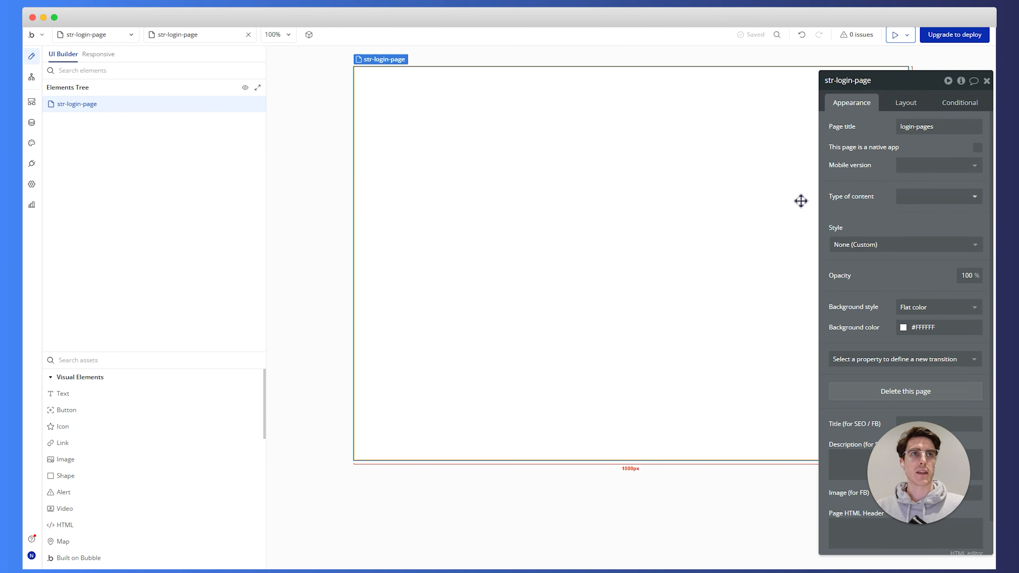
pyautogui.moveTo(859, 196); pyautogui.dragTo(191, 178)
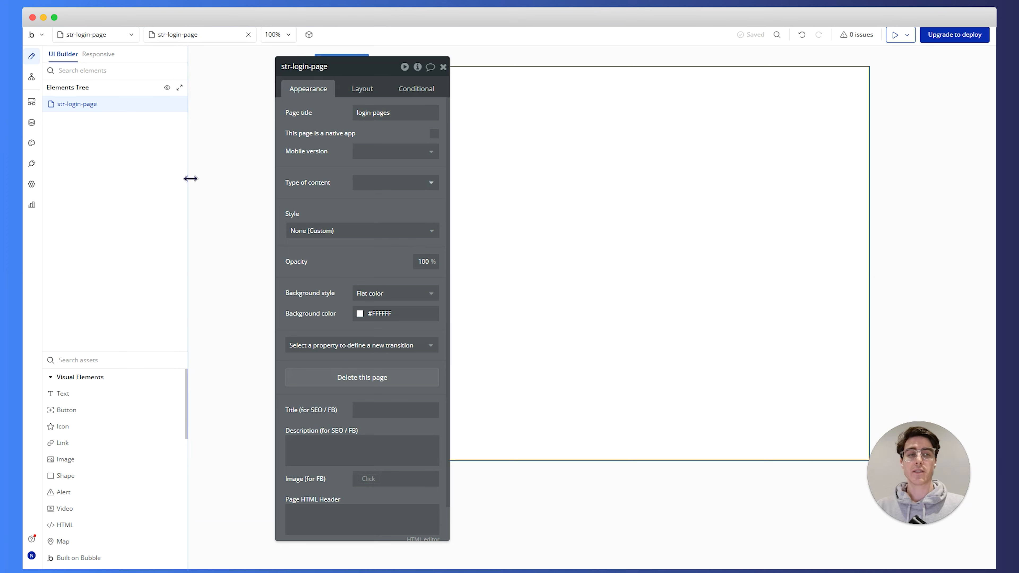
pyautogui.moveTo(116, 105)
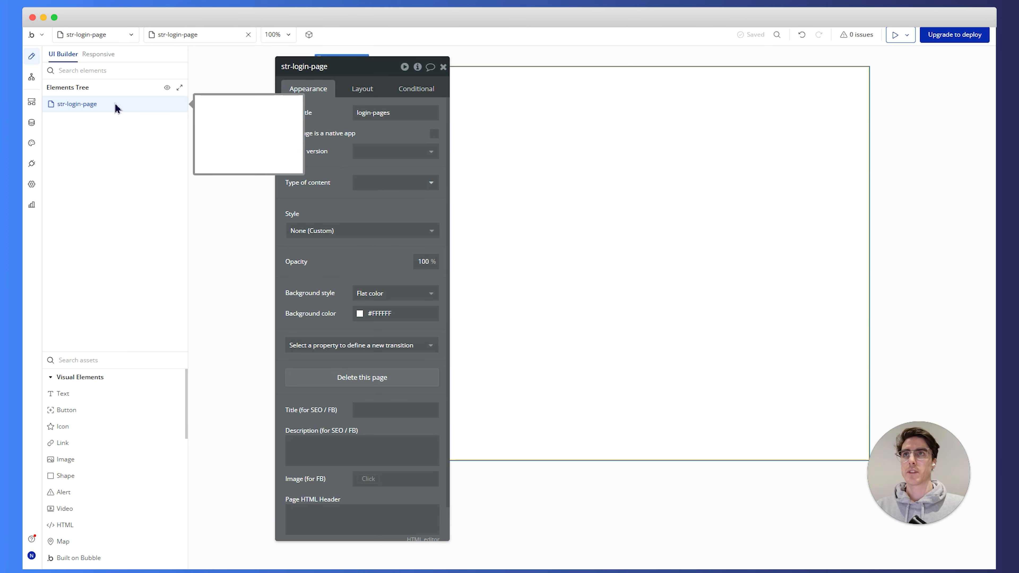
pyautogui.click(353, 95)
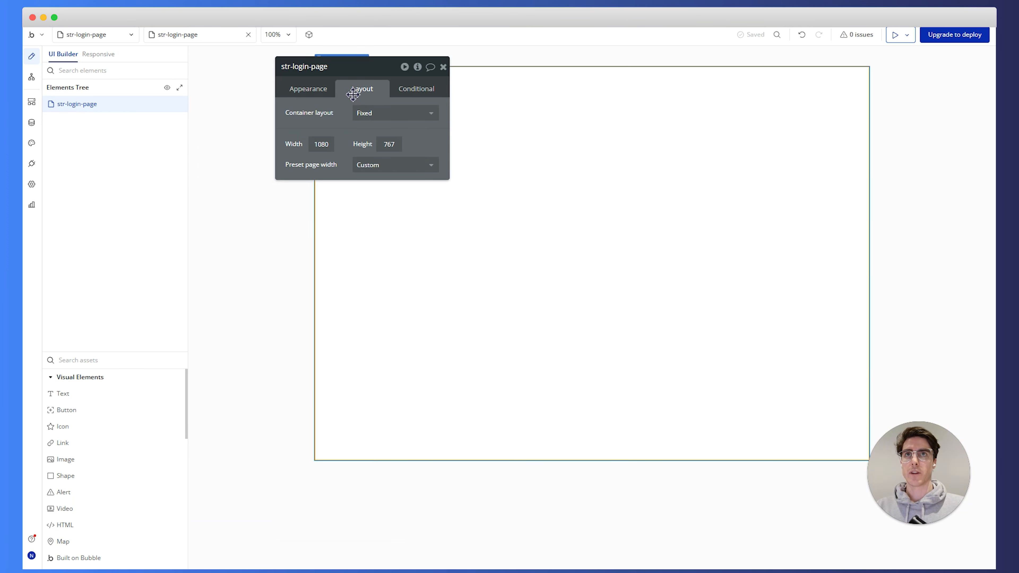
pyautogui.click(393, 117)
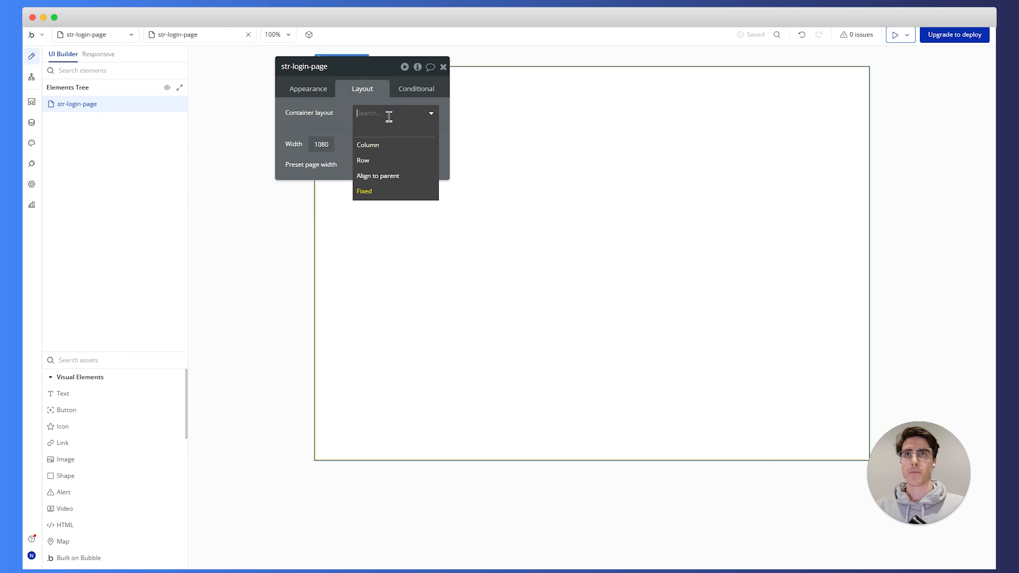
pyautogui.click(399, 146)
# Step: Set the page's default builder width to 1200 and its minimum height to 800
pyautogui.click(423, 219)
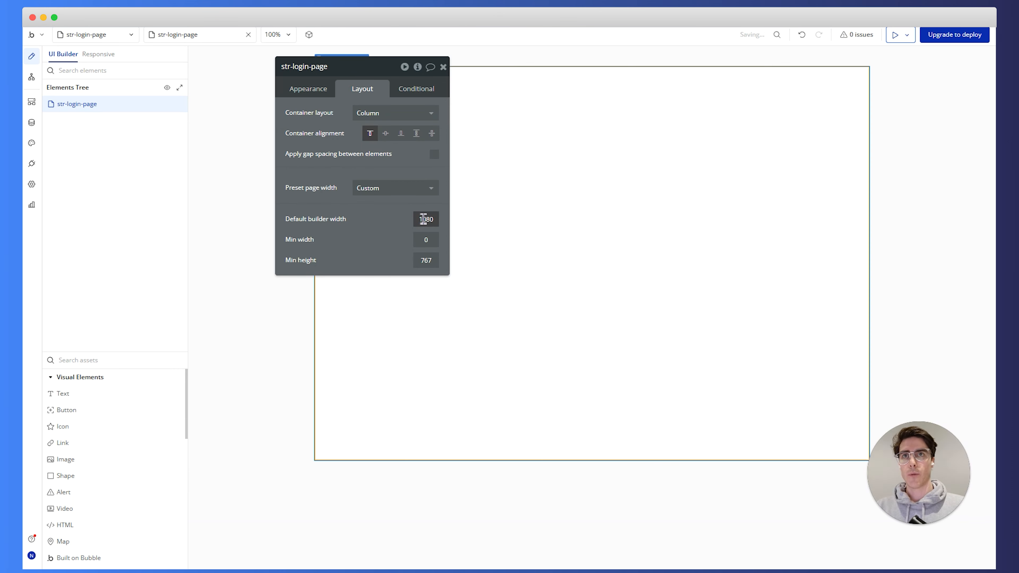
pyautogui.write('1200')
pyautogui.press('Return')
pyautogui.click(429, 261)
pyautogui.write('800')
pyautogui.press('Return')
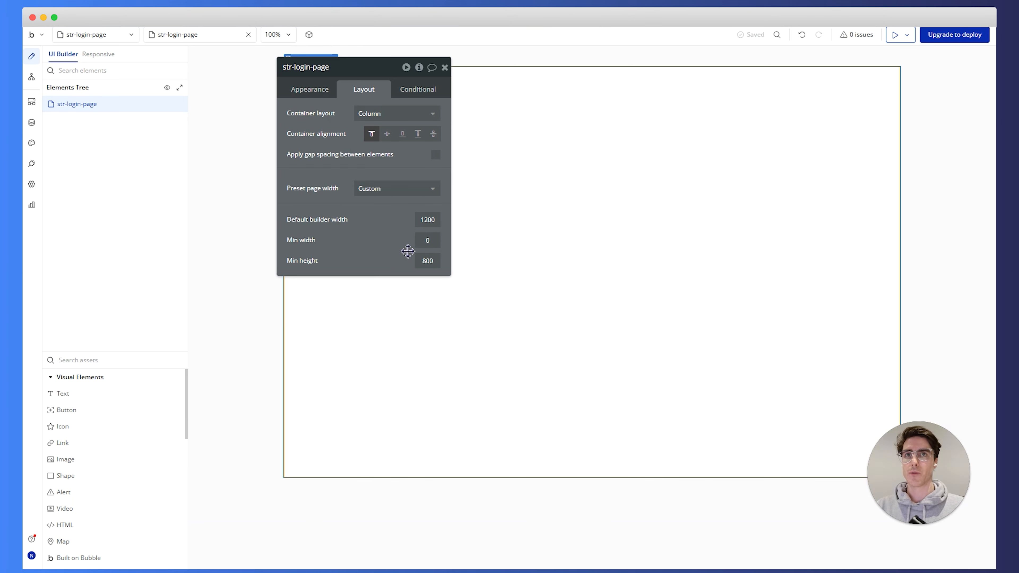
# Step: Change the page title of str-login-page to Access
pyautogui.moveTo(381, 235); pyautogui.dragTo(878, 258)
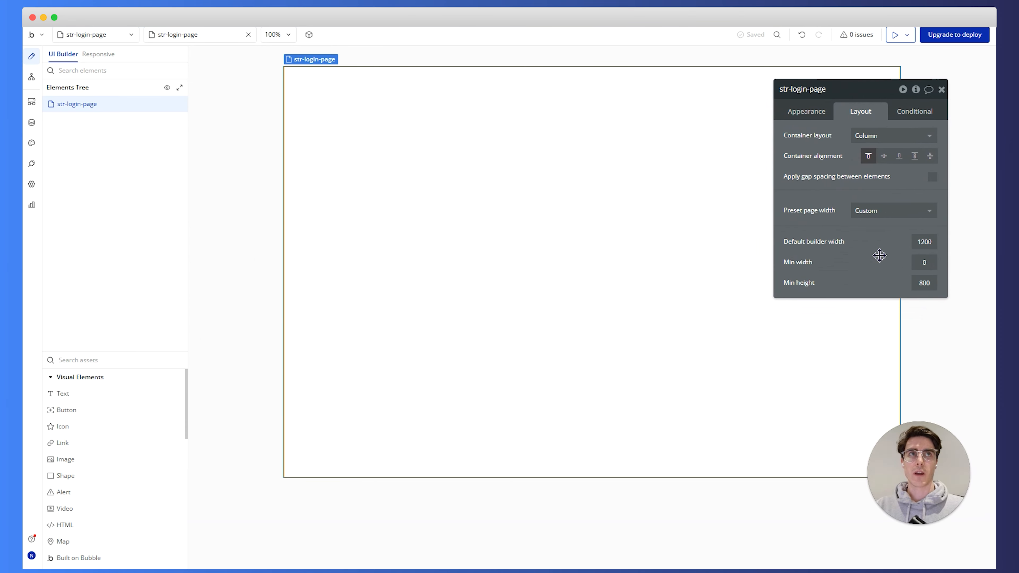
pyautogui.click(806, 112)
pyautogui.tripleClick(883, 135)
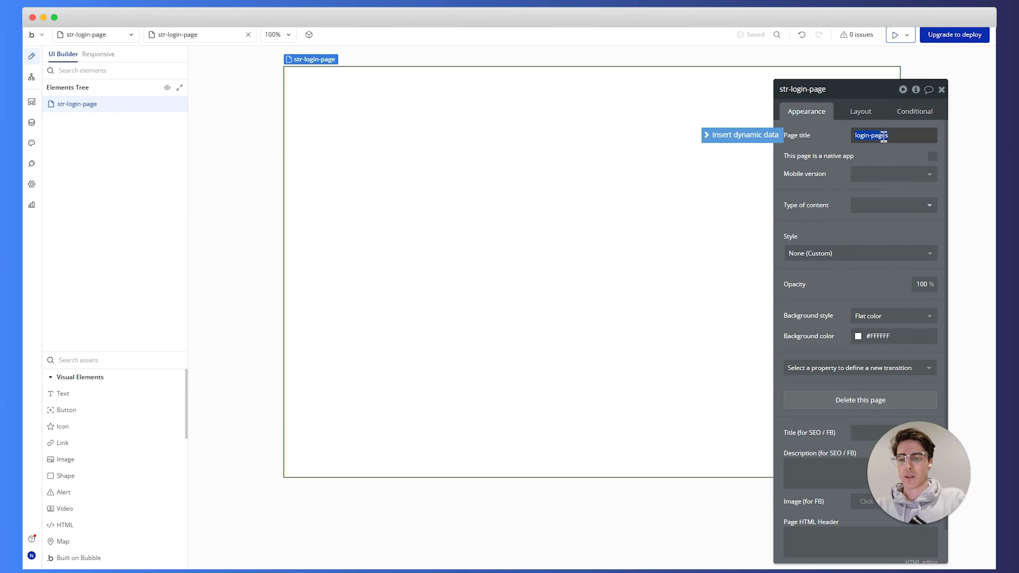
pyautogui.write('Log')
pyautogui.write('Access')
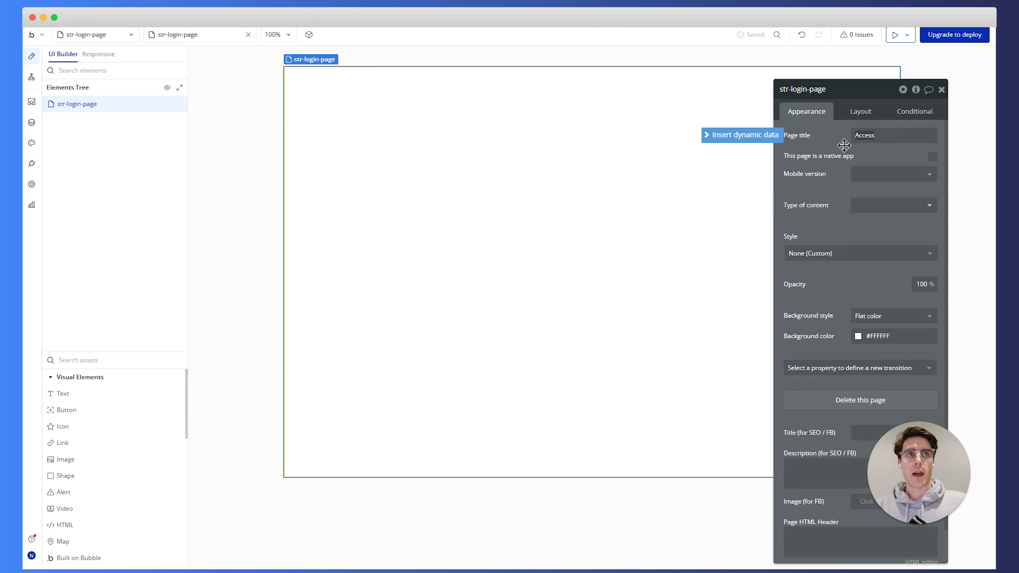
pyautogui.click(841, 146)
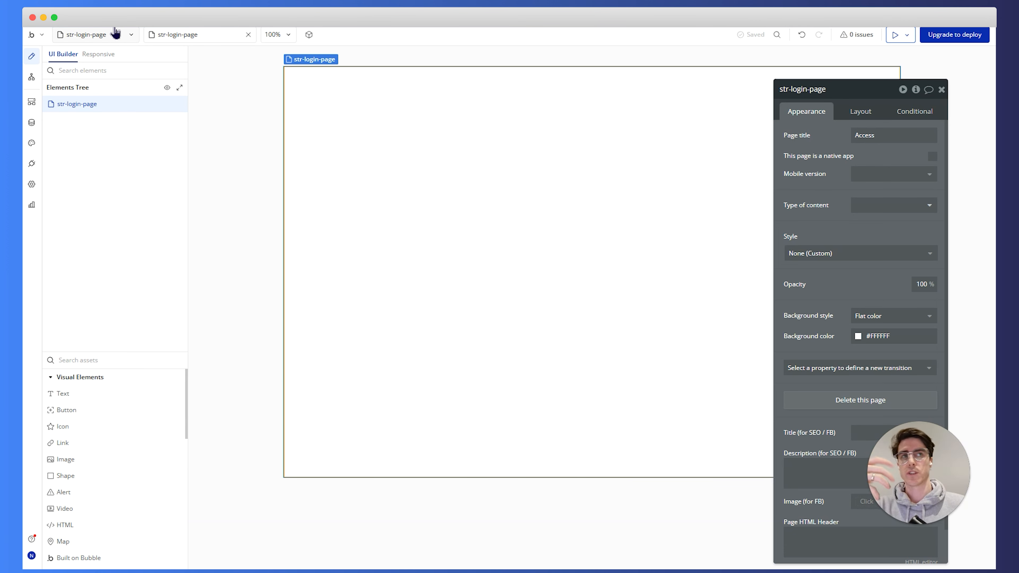
# Step: Find the Group container among the assets and place one on the page
pyautogui.click(123, 357)
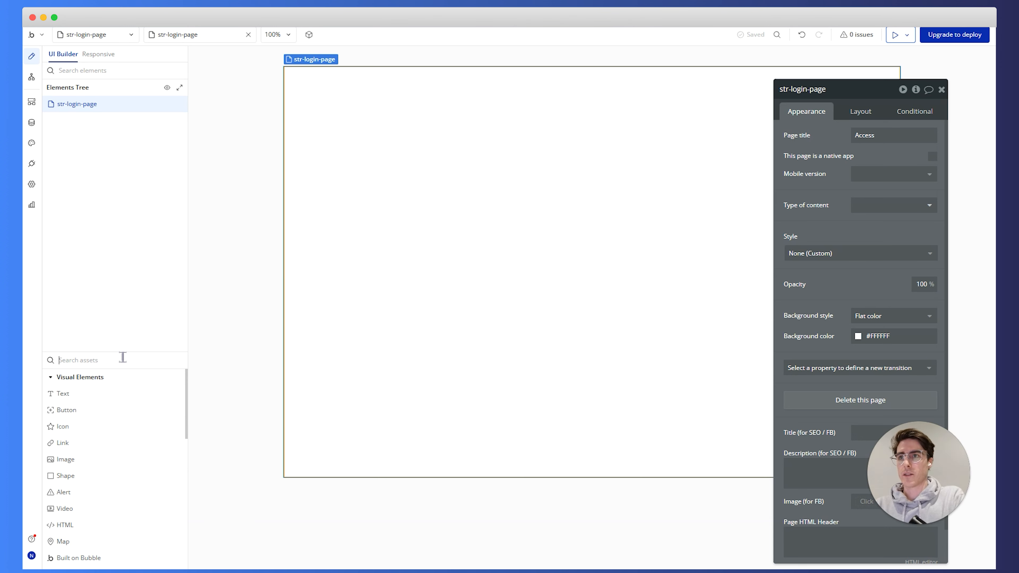
pyautogui.write('group')
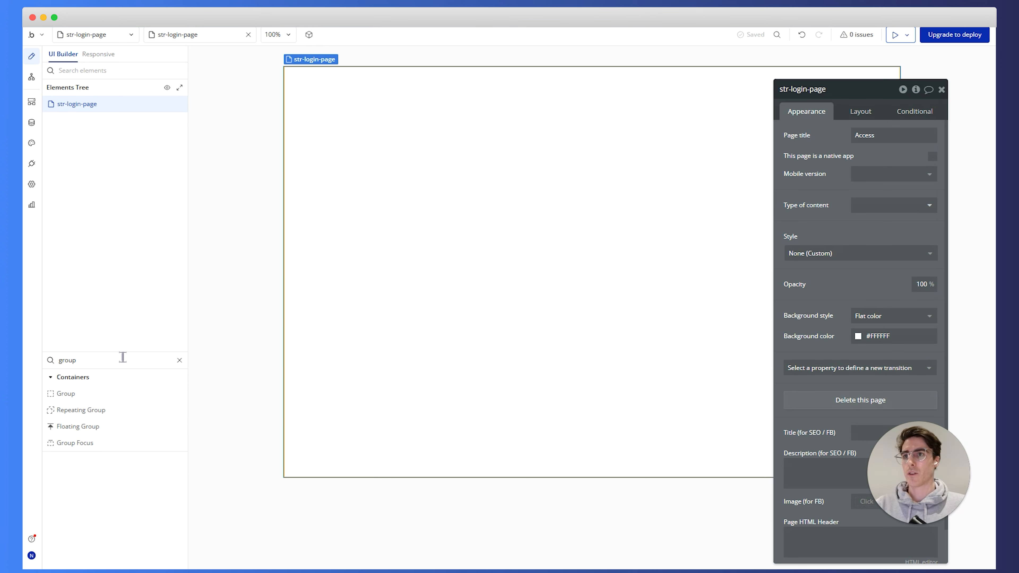
pyautogui.click(59, 393)
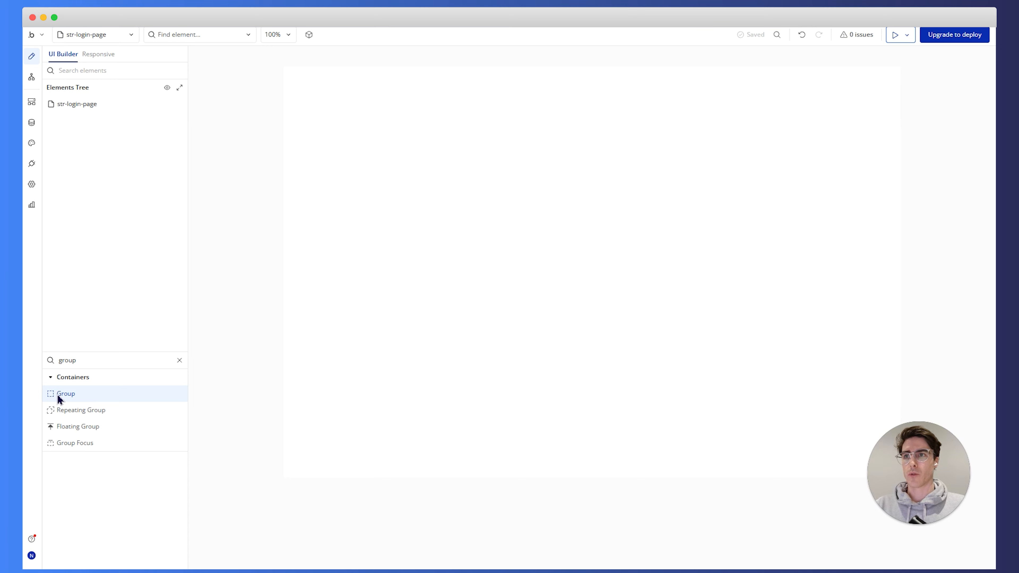
pyautogui.click(386, 185)
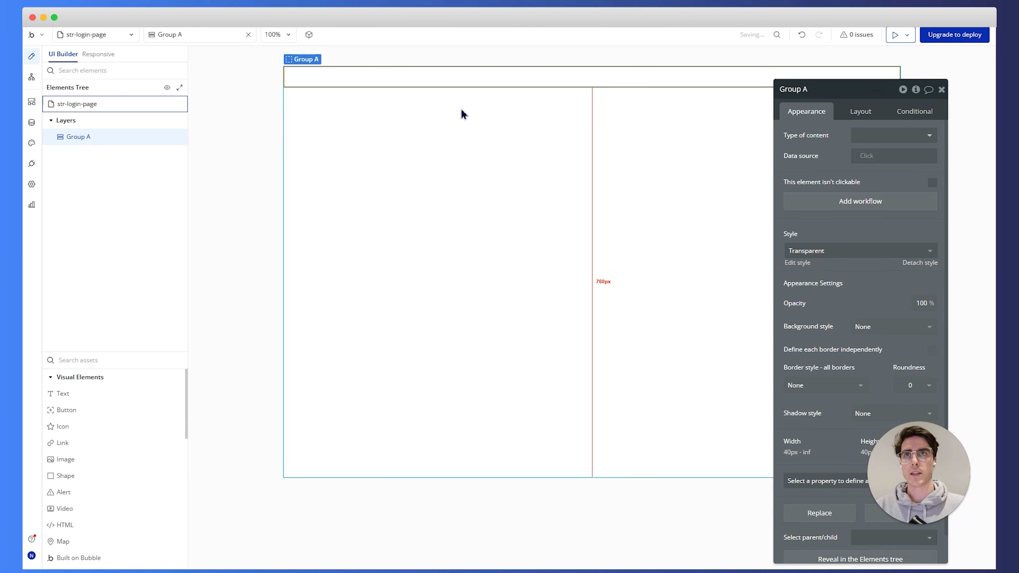
# Step: Rename the new group to Group Page and turn off fitting its height to content
pyautogui.click(845, 93)
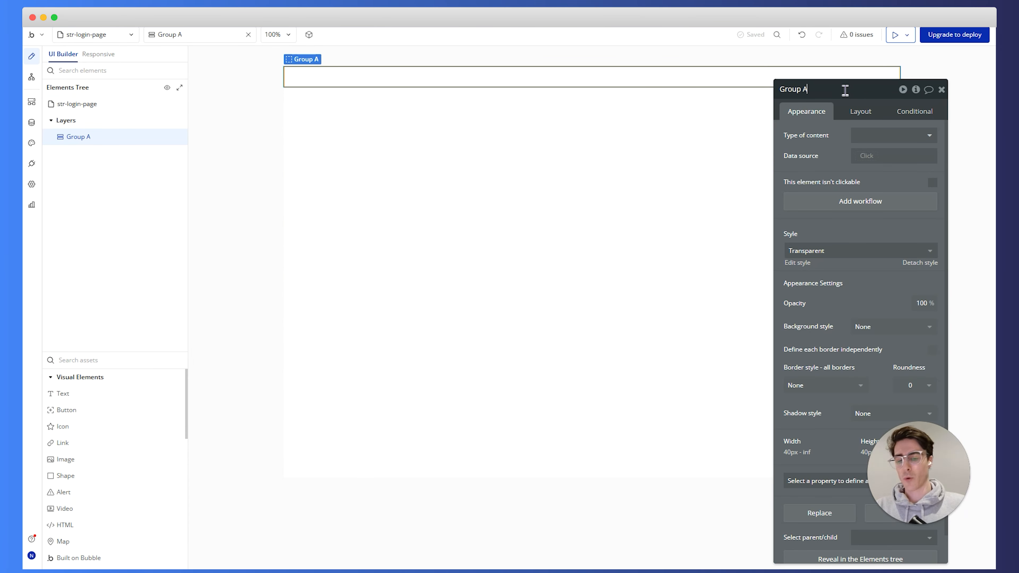
pyautogui.write('Page')
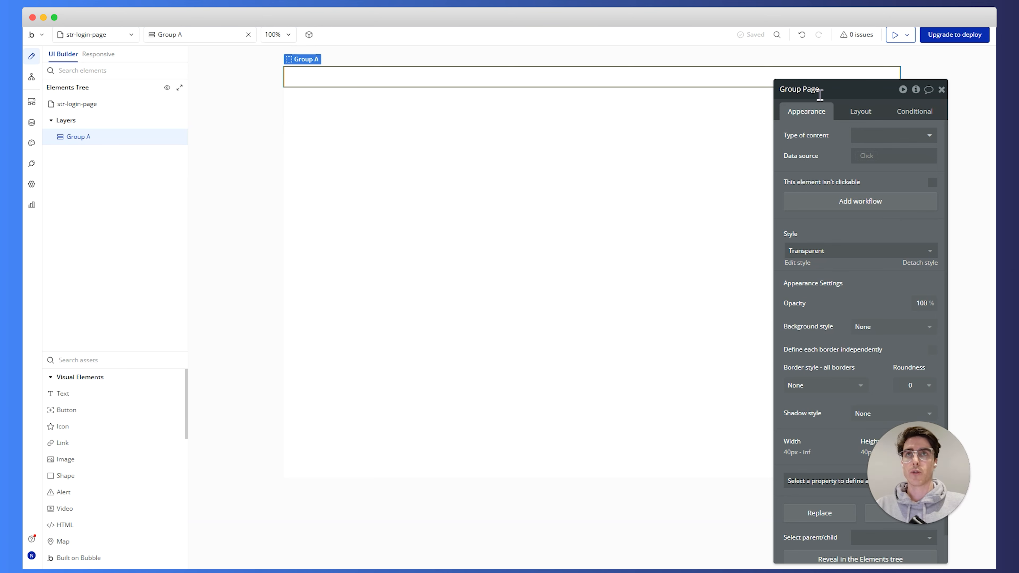
pyautogui.click(867, 118)
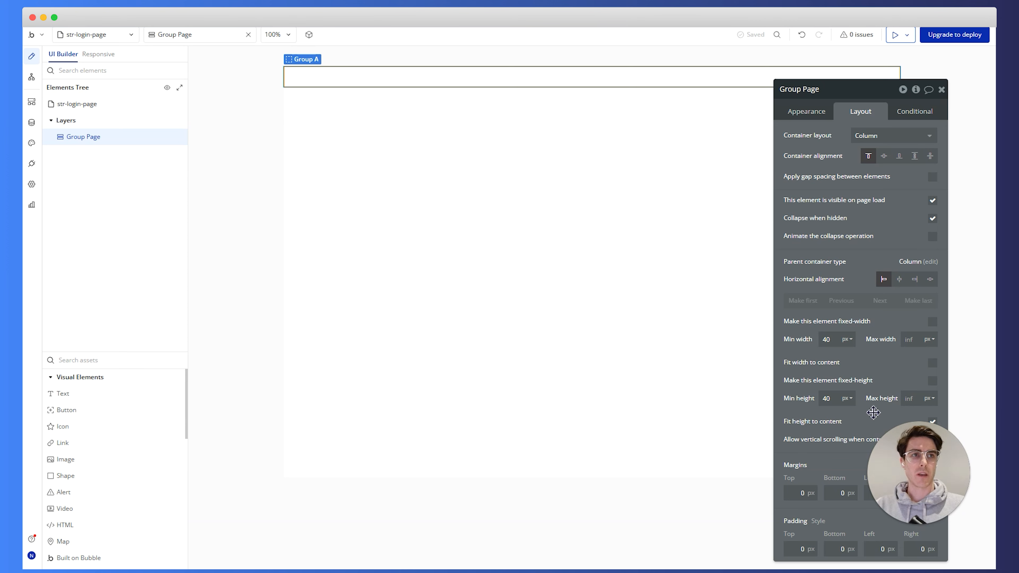
pyautogui.moveTo(800, 430); pyautogui.dragTo(703, 424)
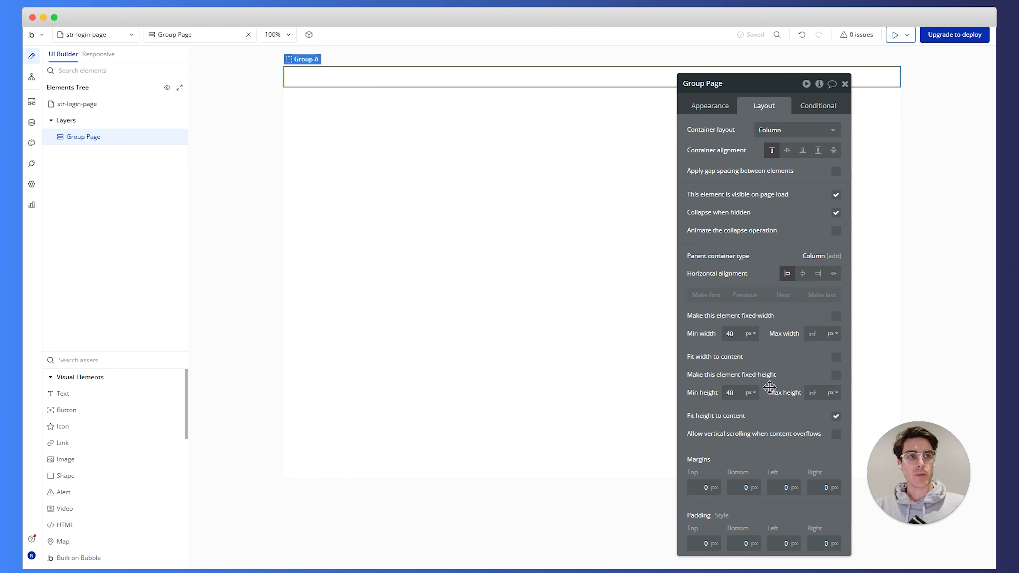
pyautogui.click(836, 415)
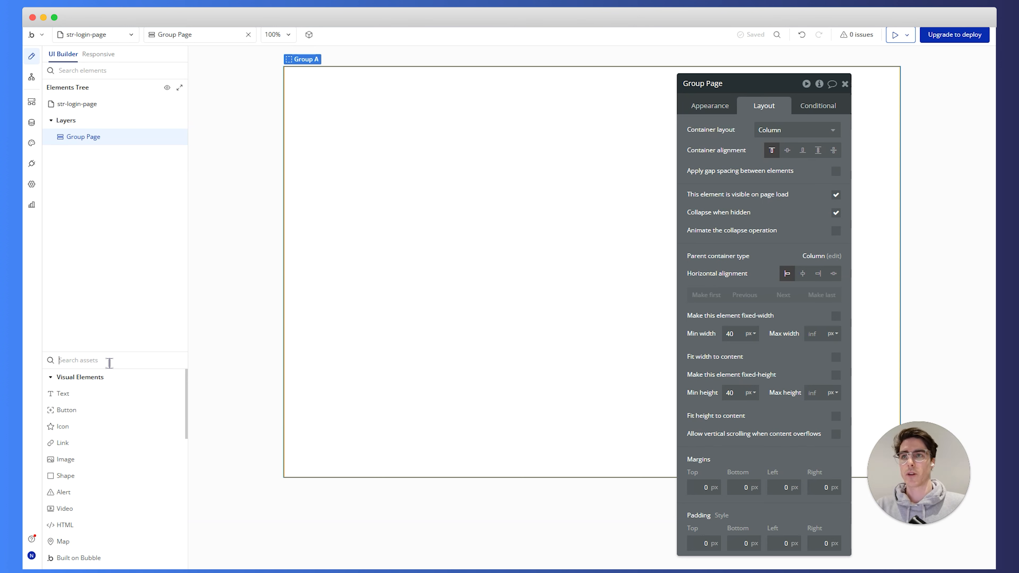
# Step: Find the Floating Group container among the assets and place one on the page
pyautogui.write('floating')
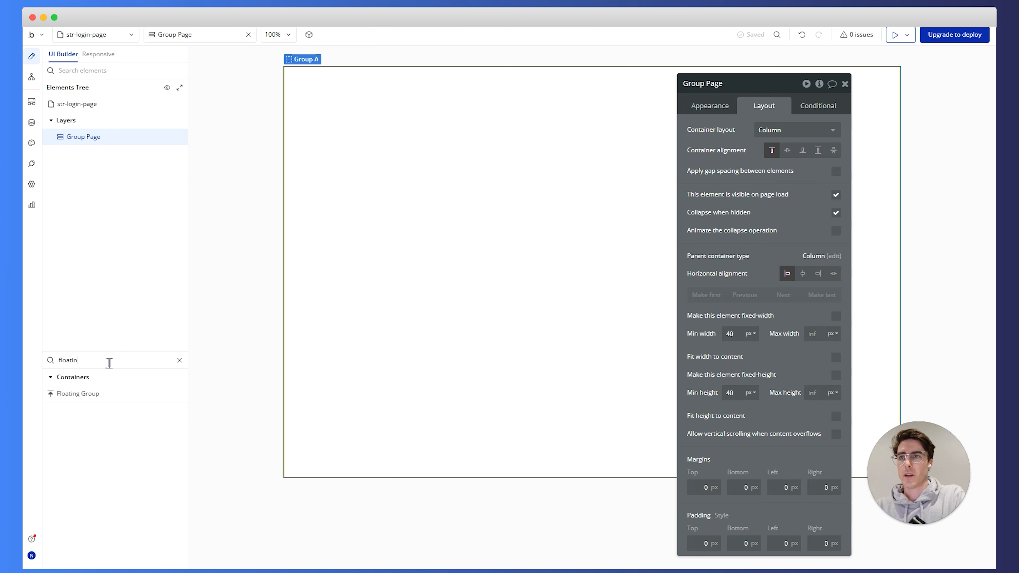
pyautogui.click(103, 395)
pyautogui.click(367, 169)
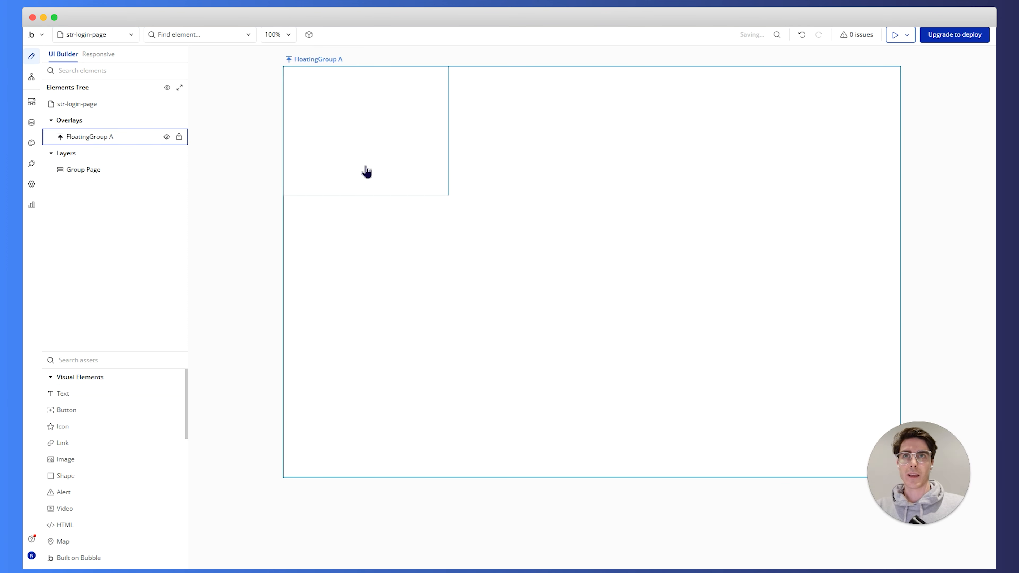
# Step: Rename the floating group to FloatingGroup Gradient and turn off its fit height to content and fixed width
pyautogui.doubleClick(757, 86)
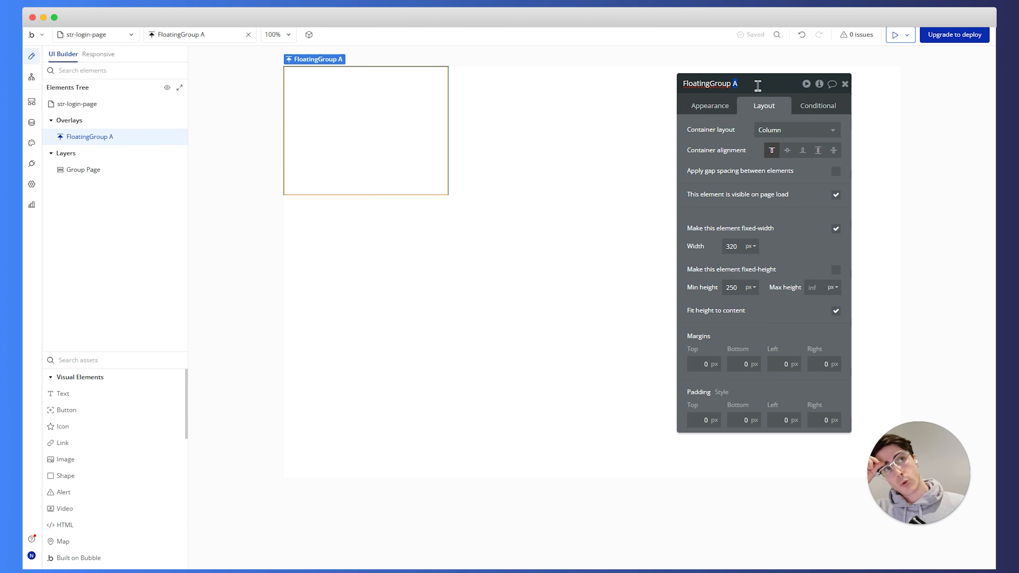
pyautogui.write('Gradient')
pyautogui.press('Tab')
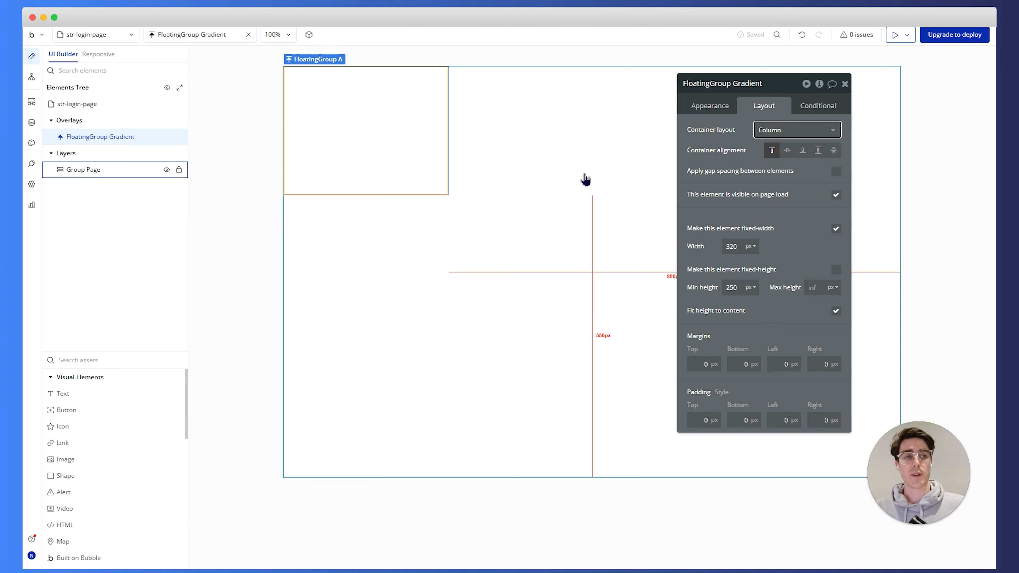
pyautogui.click(836, 311)
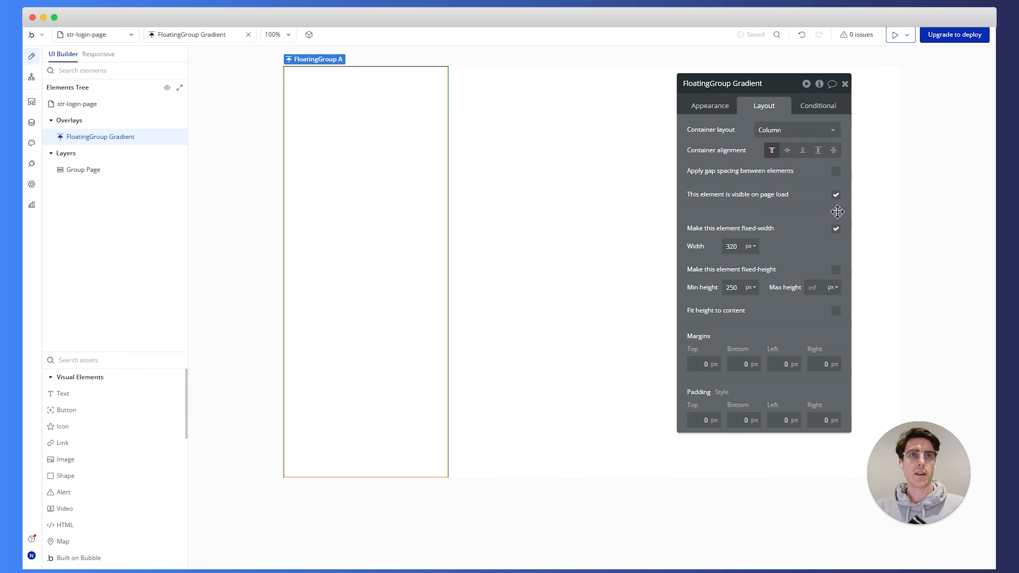
pyautogui.click(837, 230)
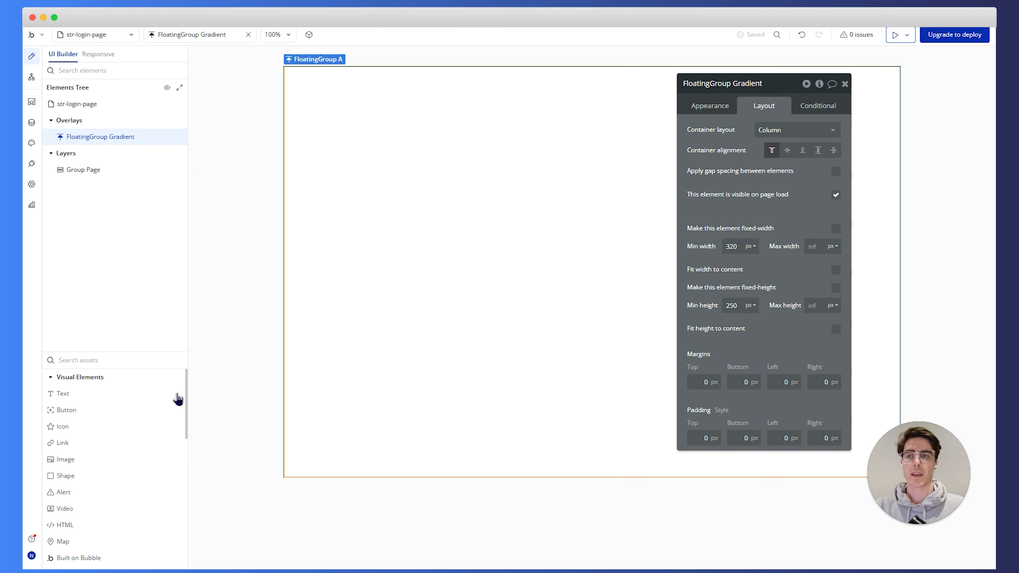
# Step: Find the HTML element among the assets and place one inside FloatingGroup Gradient
pyautogui.click(122, 363)
pyautogui.write('html')
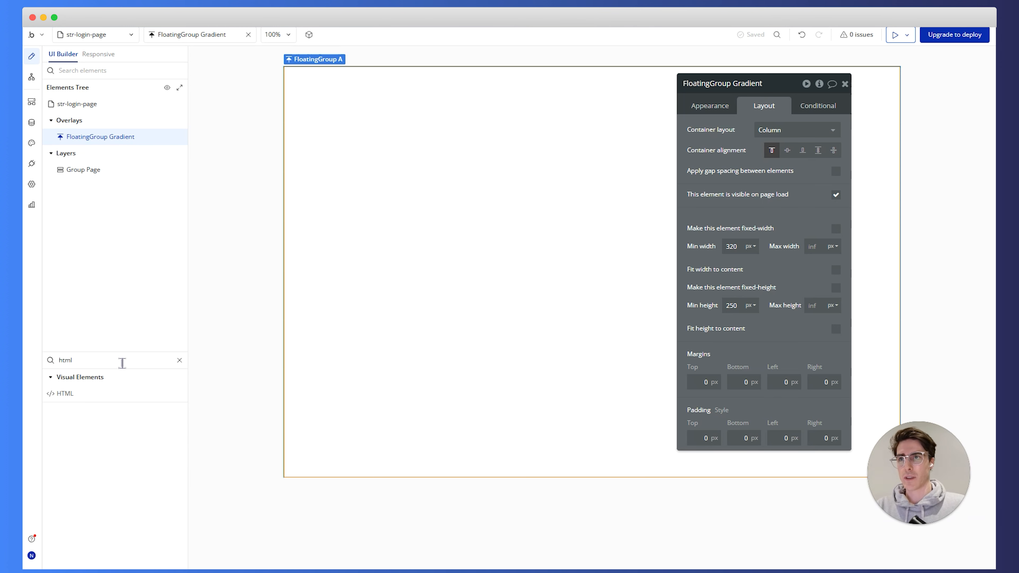
pyautogui.click(99, 400)
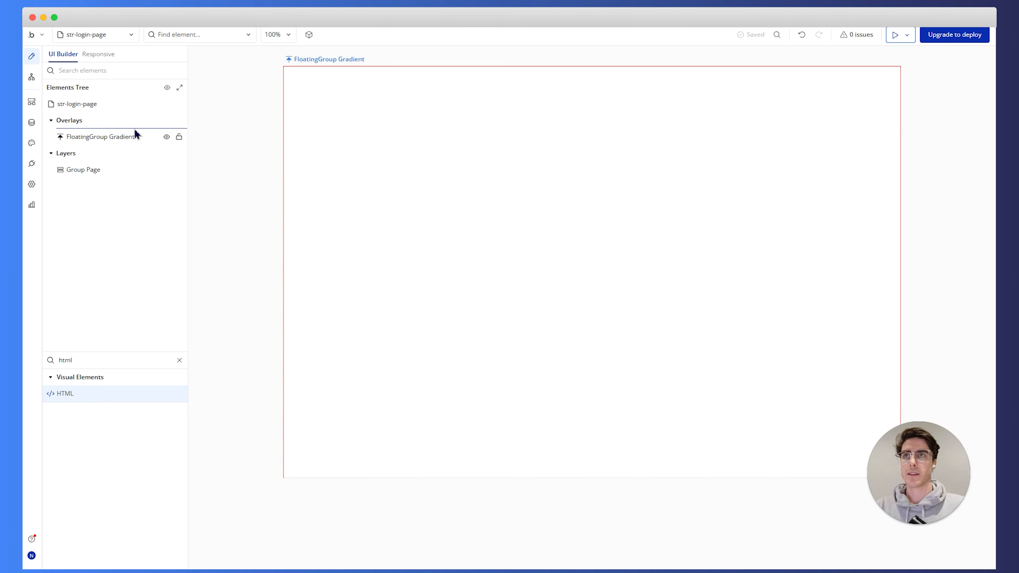
pyautogui.click(135, 139)
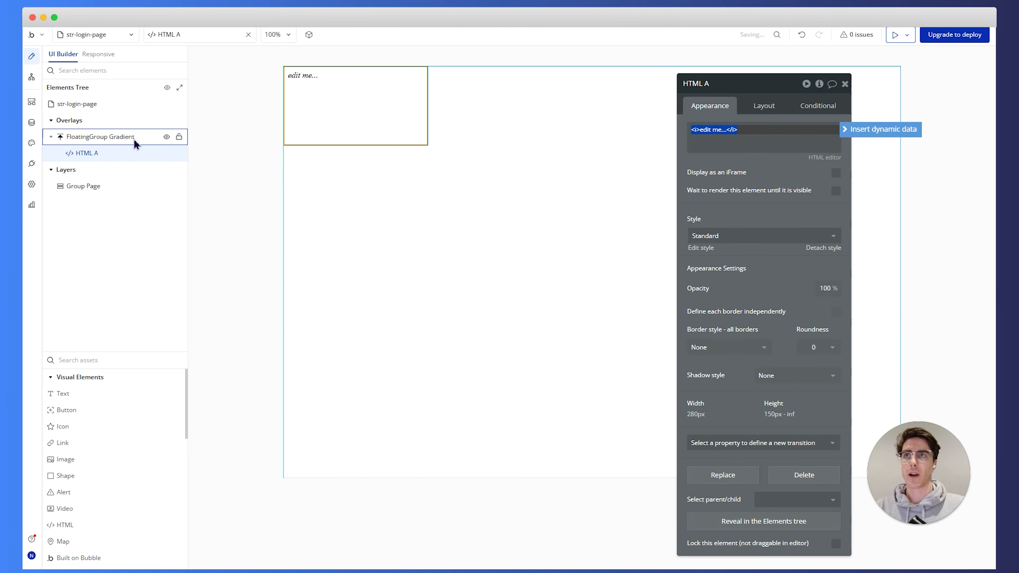
pyautogui.click(51, 137)
pyautogui.click(52, 137)
# Step: Rename the HTML element to HTML Colour and delete its placeholder code
pyautogui.click(136, 155)
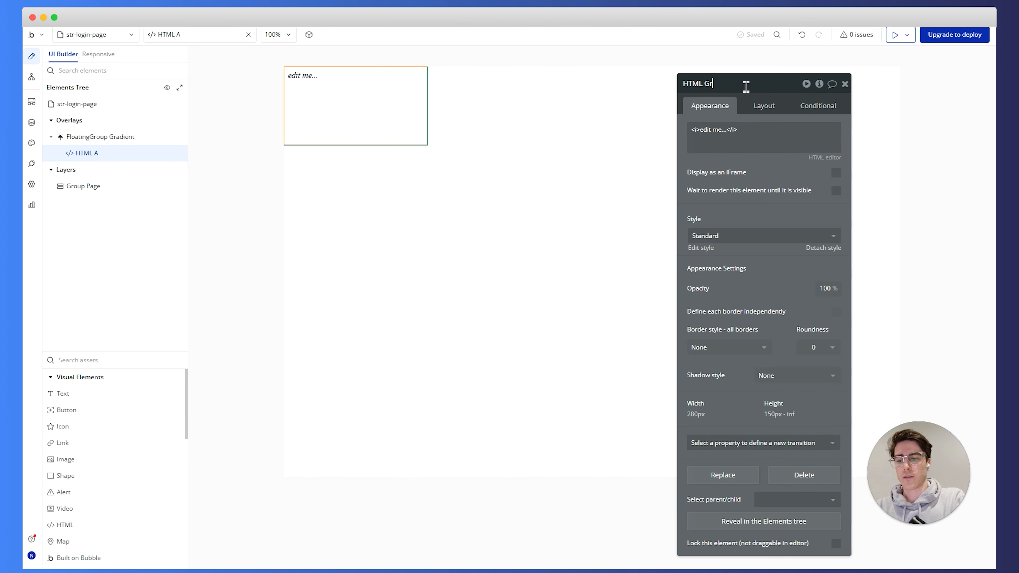
pyautogui.write('Colour')
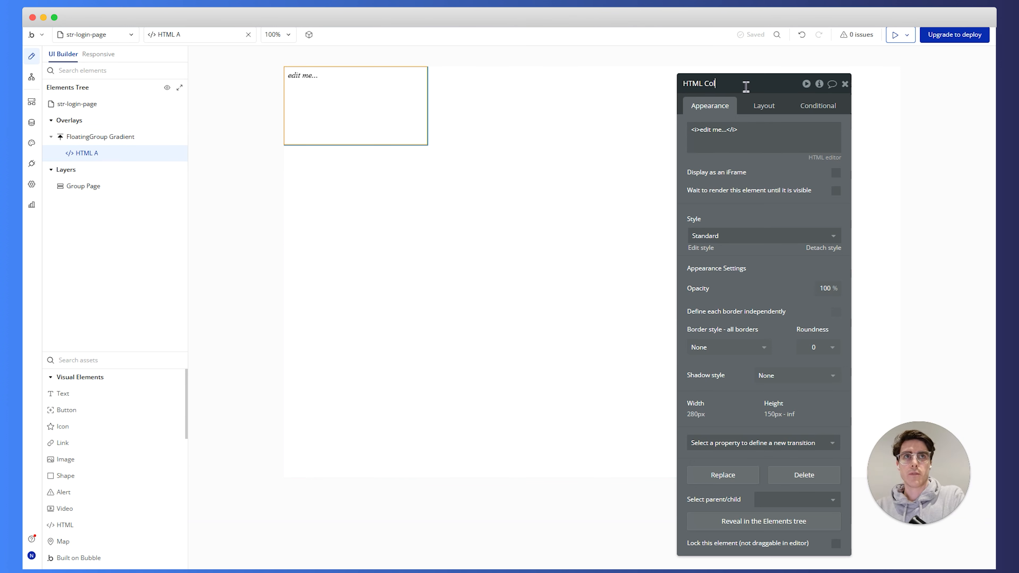
pyautogui.press('Return')
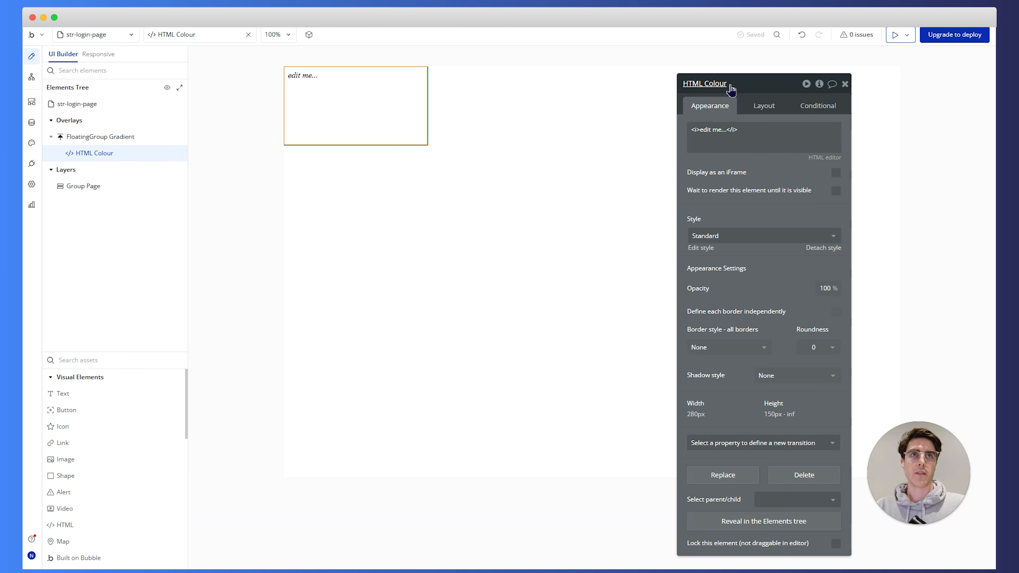
pyautogui.tripleClick(739, 142)
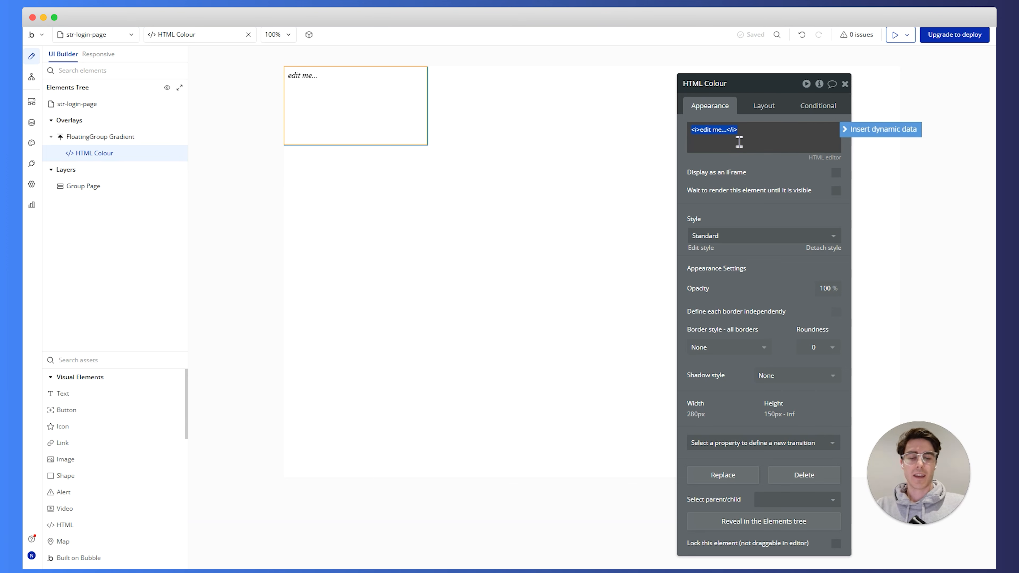
pyautogui.press('BackSpace')
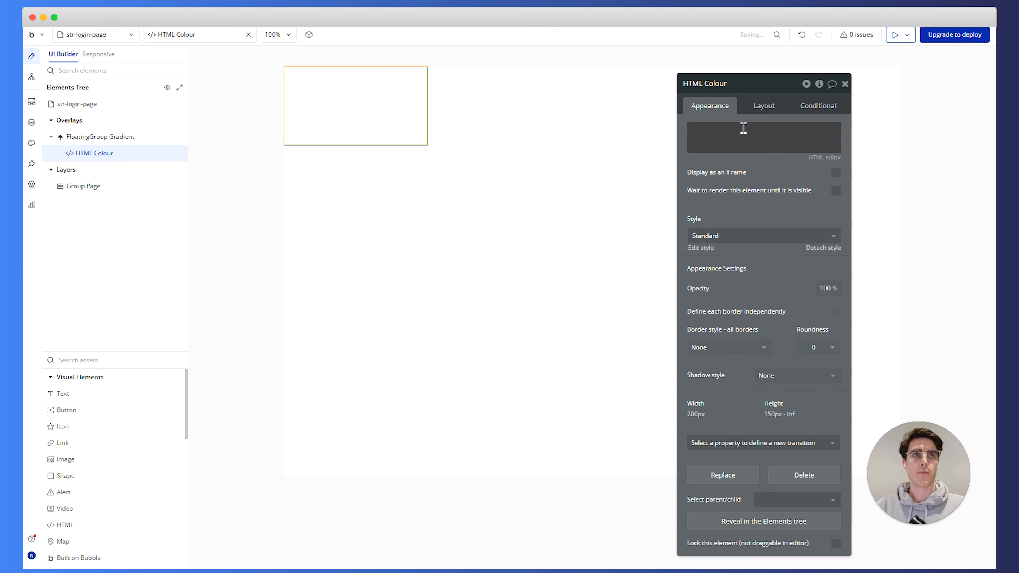
# Step: Turn off fixed width and fit height to content for the HTML Colour element
pyautogui.click(758, 113)
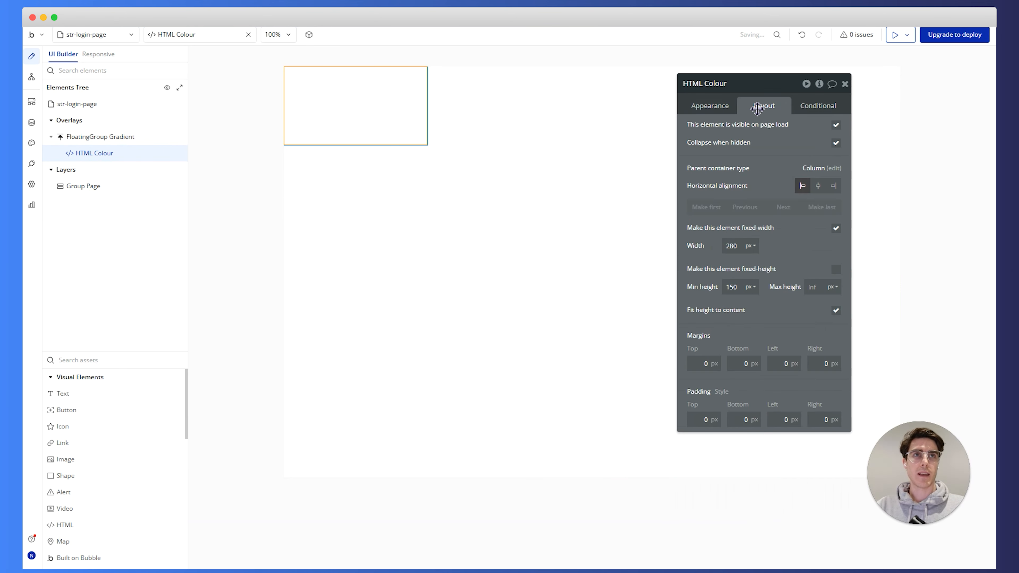
pyautogui.click(836, 230)
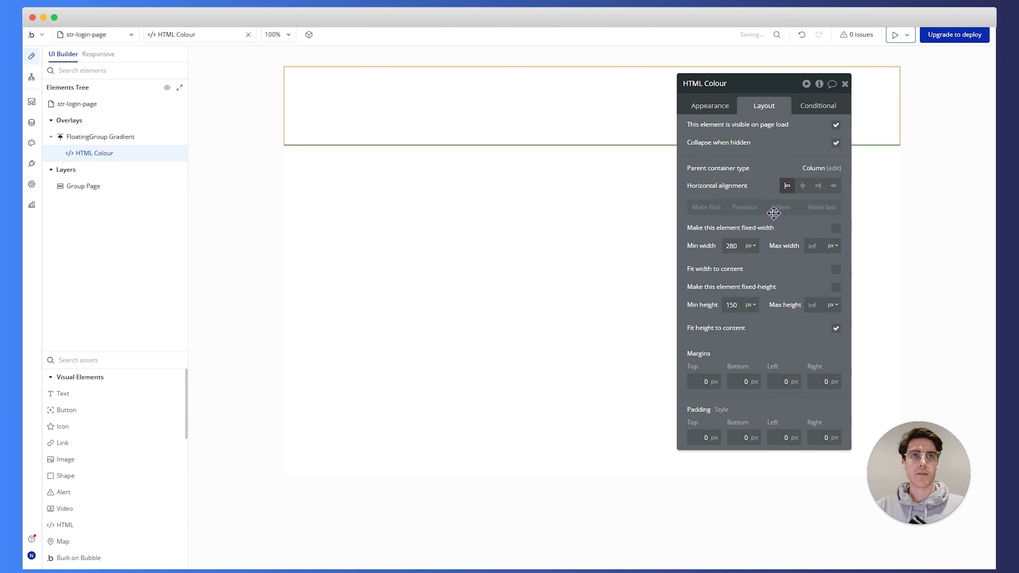
pyautogui.click(837, 330)
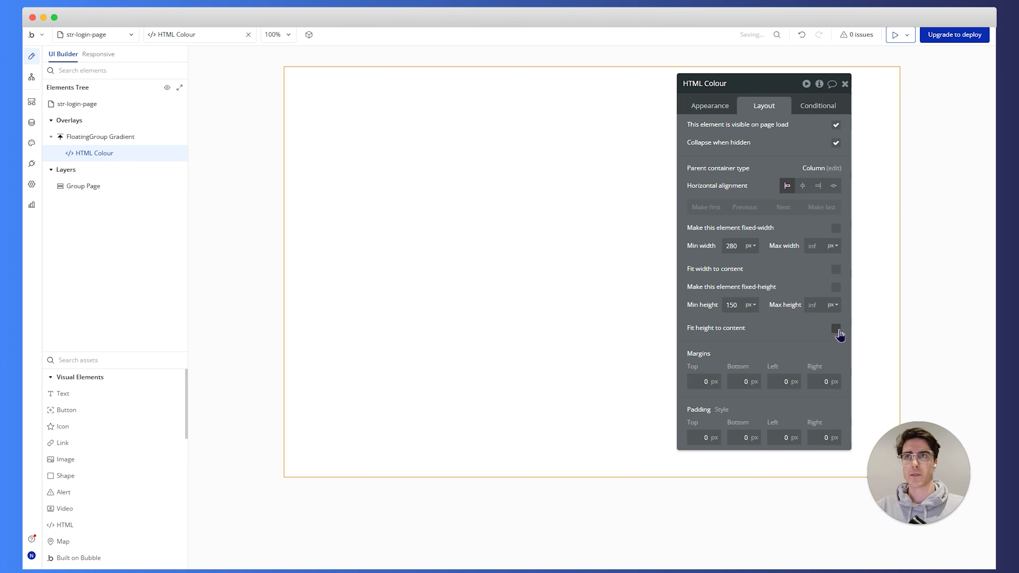
# Step: Enter CSS in HTML Colour giving #floating_group a 135deg gradient of #2876fc, #e73c7e, #23a6d5, #2876fc, a polygon clip-path and a 20s diagonalWave animation
pyautogui.click(713, 108)
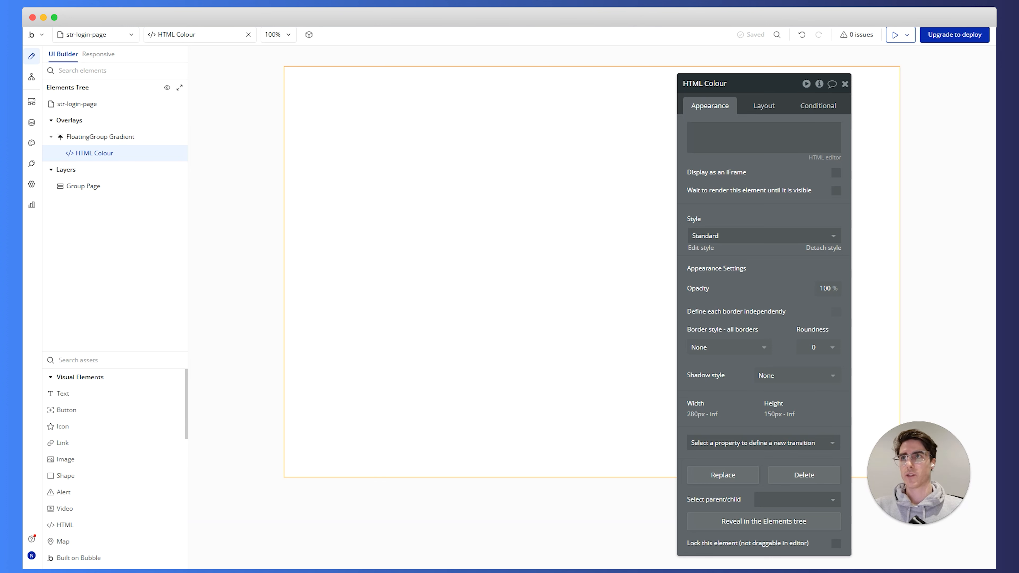
pyautogui.click(750, 140)
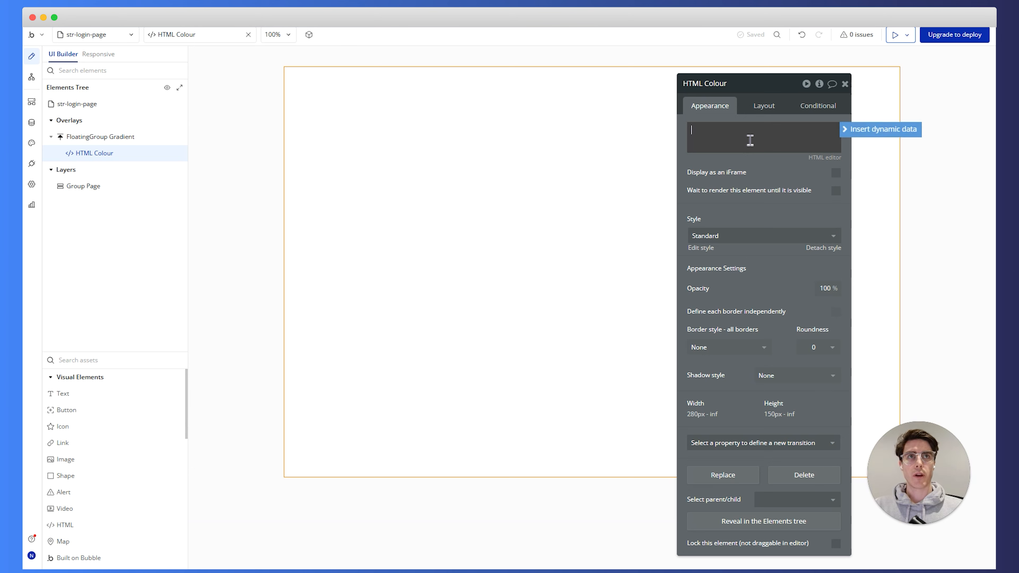
pyautogui.write('<style>   #floating_group {     background: linear-gradient(135deg, #2876fc, #e73c7e, #23a6d5, #2876fc);     background-size: 300% 300%;     animation: diagonalWave 20s ease infinite;     height: 100%;     width: 100%;     clip-path: polygon(0 100%, 0 0, 100% 0, 100% 20%);     z-index: 1;   }    @keyframes diagonalWave {     0% { background-position: 0% 100%; }     50% { background-position: 100% 0%; }     100% { background-position: 0% 100%; }   } </style>')
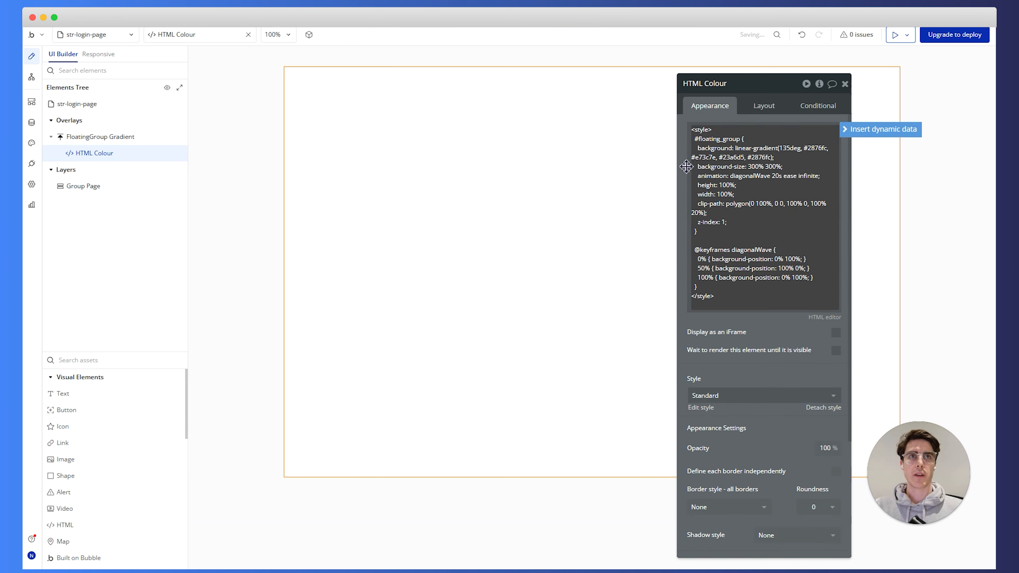
pyautogui.click(686, 166)
pyautogui.click(692, 168)
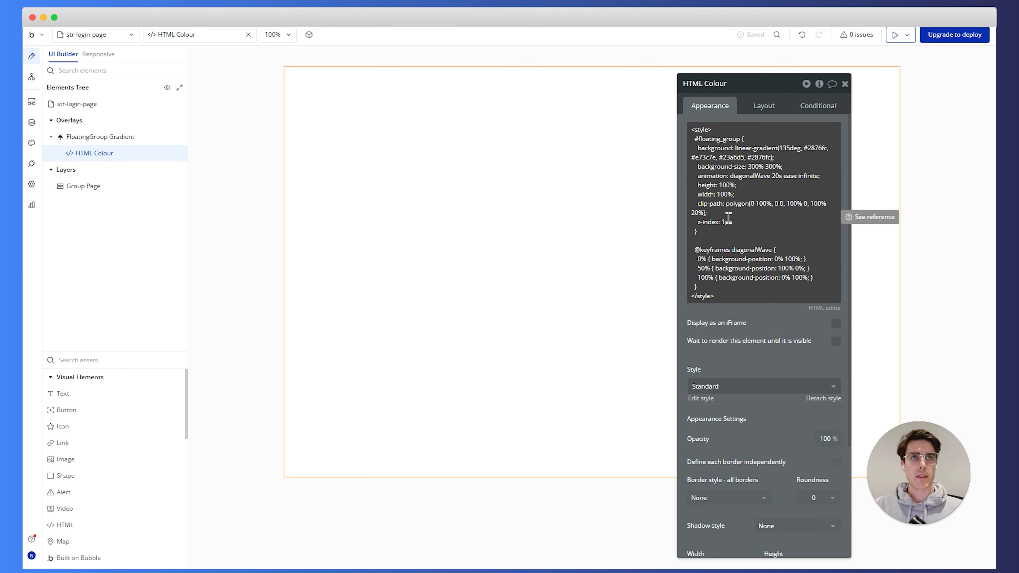
pyautogui.click(735, 176)
pyautogui.press('super+a')
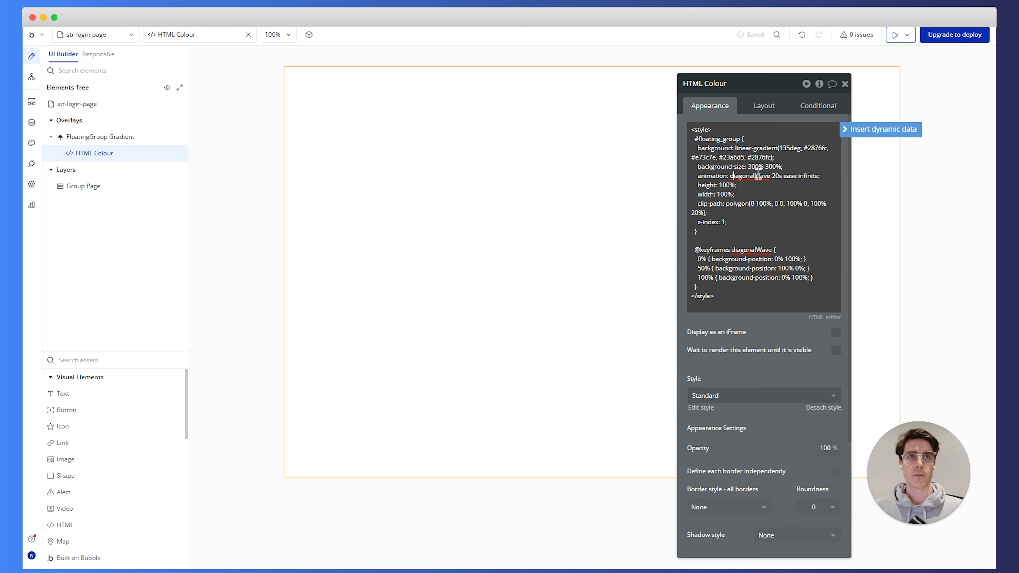
pyautogui.moveTo(698, 140); pyautogui.dragTo(742, 142)
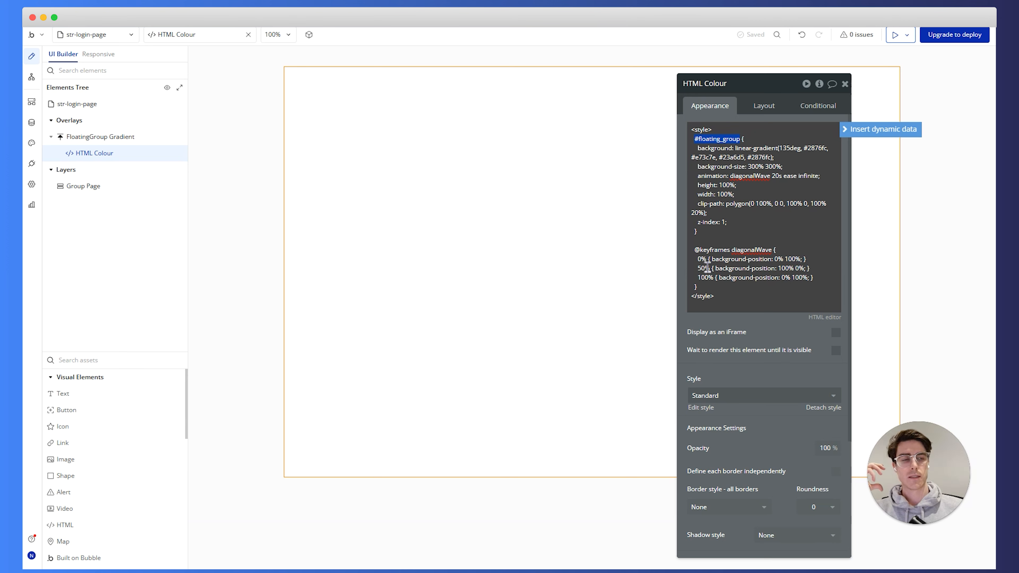
pyautogui.moveTo(150, 140)
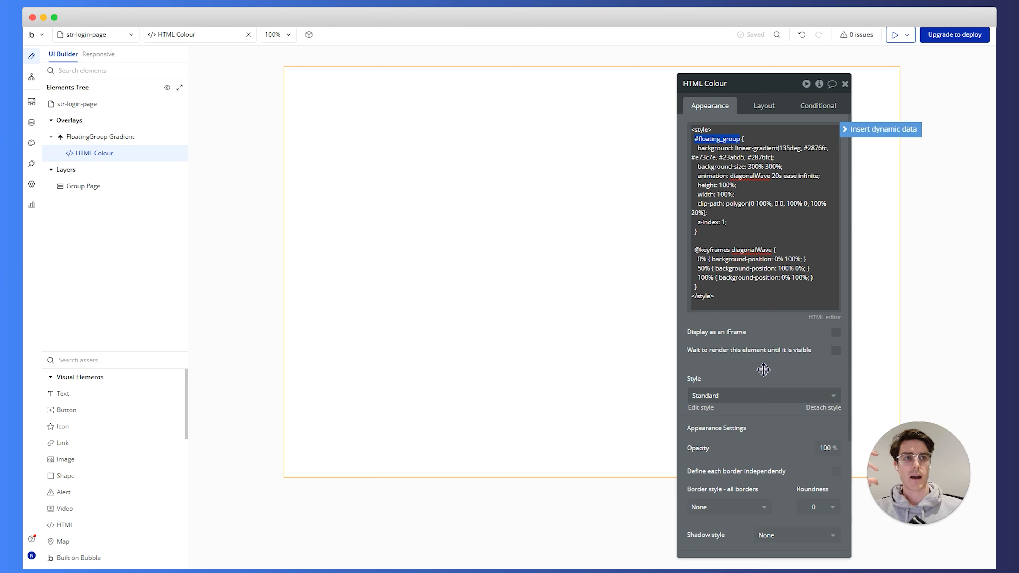
# Step: Enable the option to add an ID attribute to HTML elements in the app's general settings
pyautogui.click(36, 187)
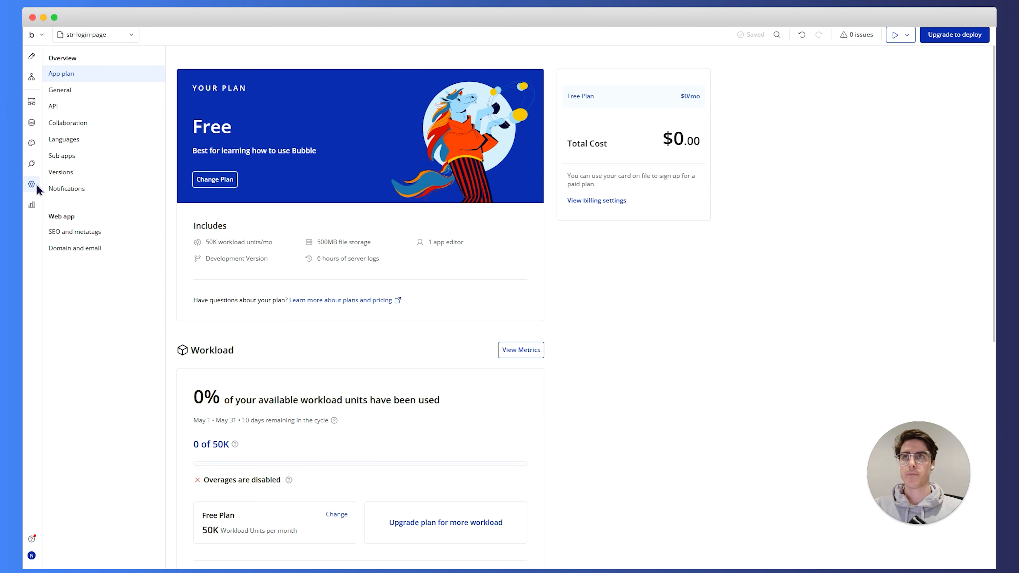
pyautogui.click(92, 92)
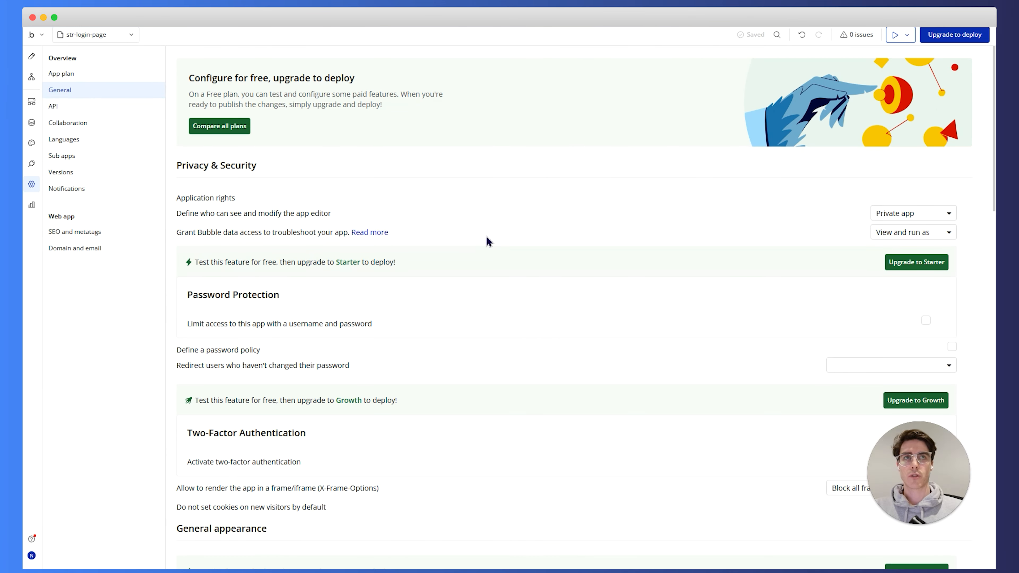
pyautogui.scroll(-20, 487, 241)
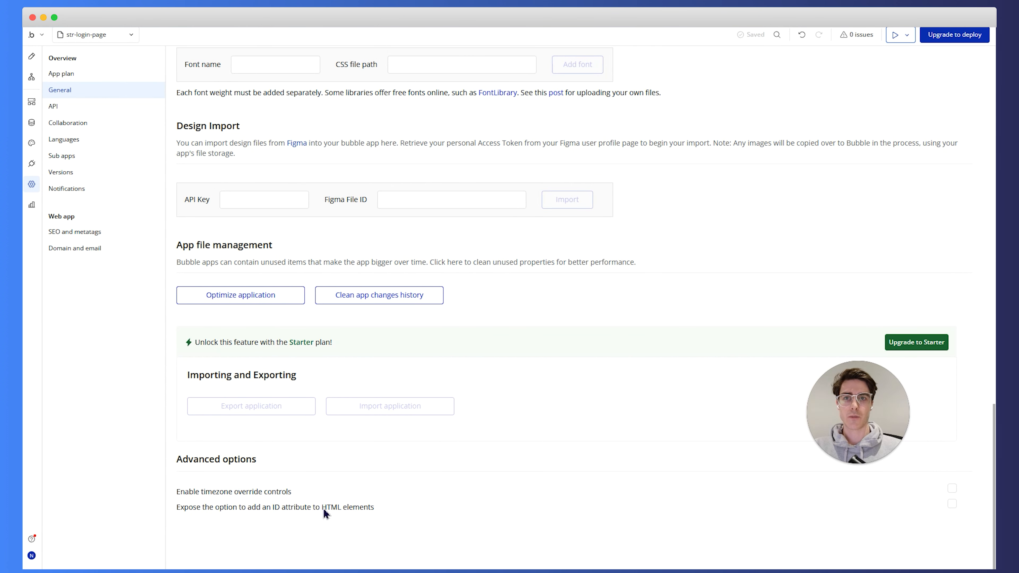
pyautogui.click(953, 505)
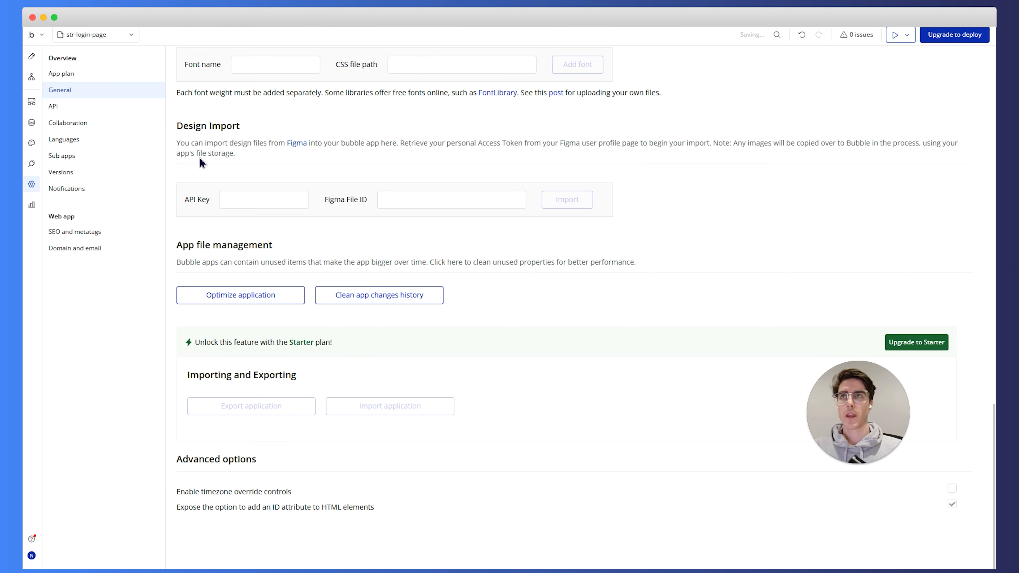
# Step: Return to the page design, set FloatingGroup Gradient's ID attribute to floating_group and preview the page
pyautogui.click(32, 60)
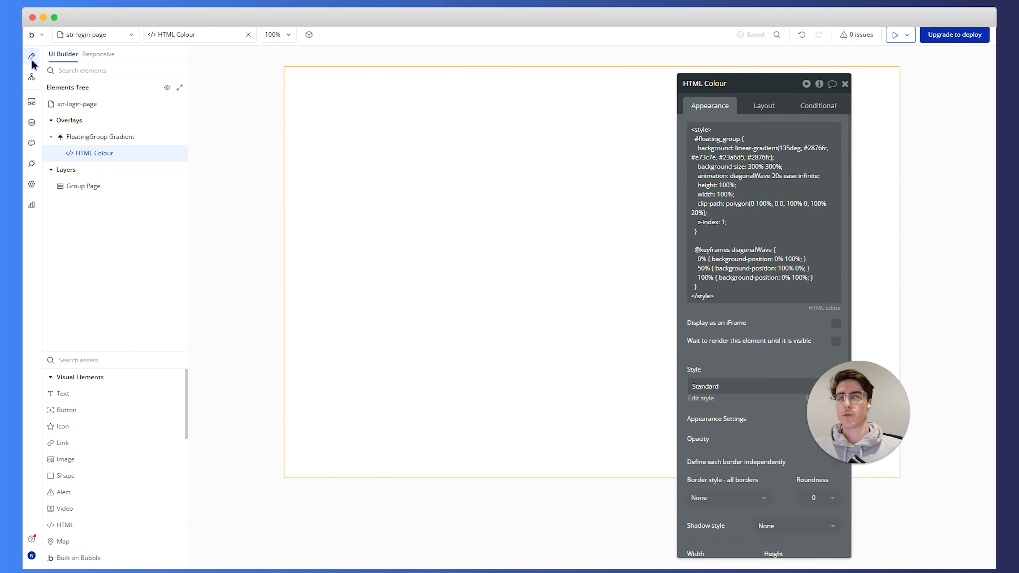
pyautogui.moveTo(117, 147)
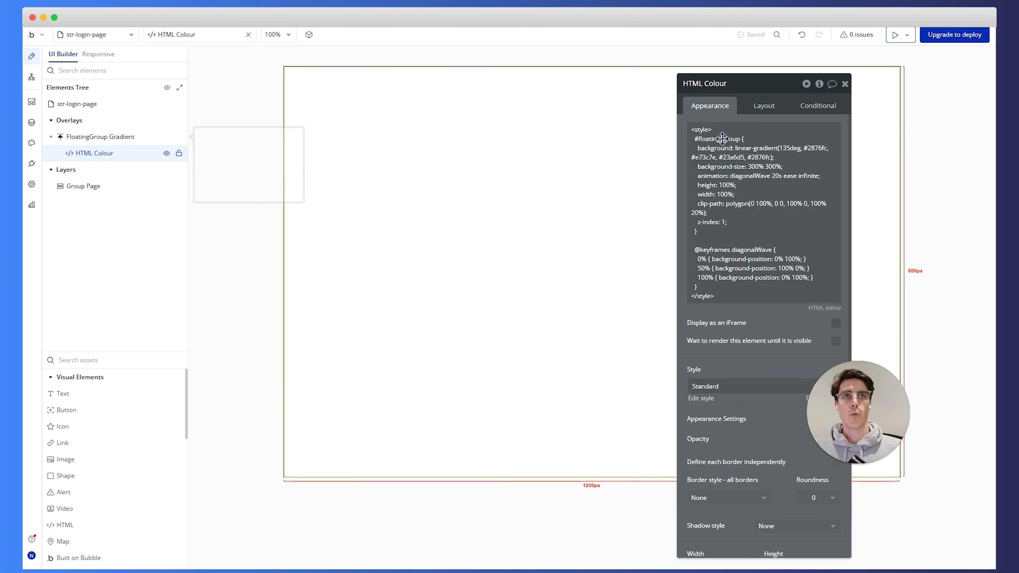
pyautogui.moveTo(744, 141)
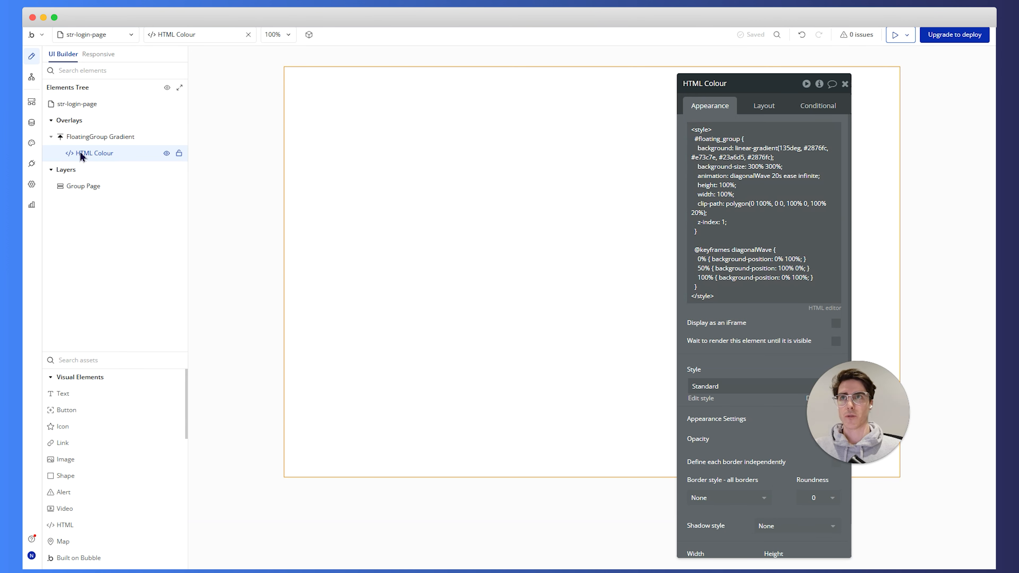
pyautogui.click(95, 140)
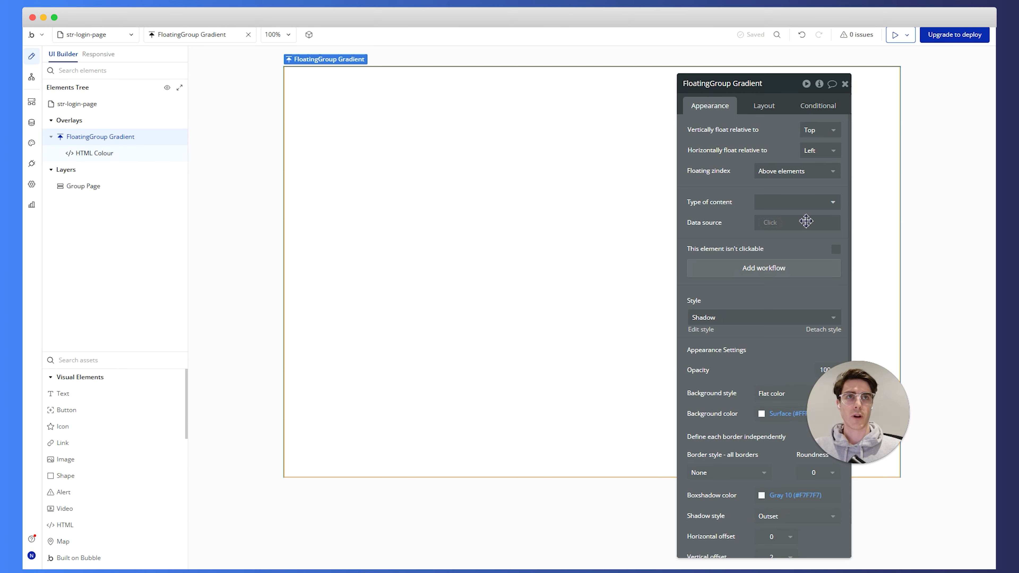
pyautogui.scroll(-10, 753, 232)
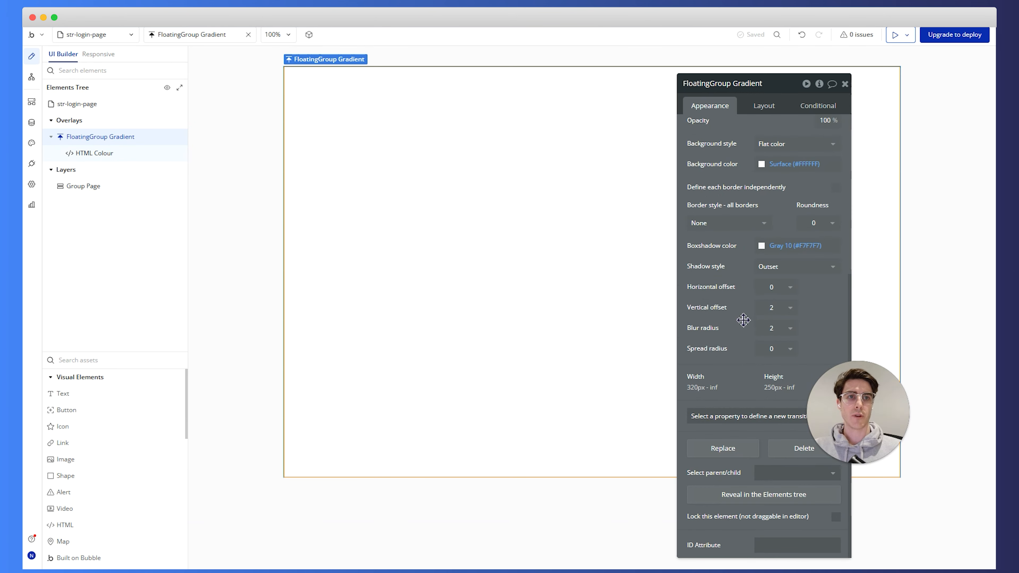
pyautogui.moveTo(750, 410); pyautogui.dragTo(692, 460)
pyautogui.click(711, 489)
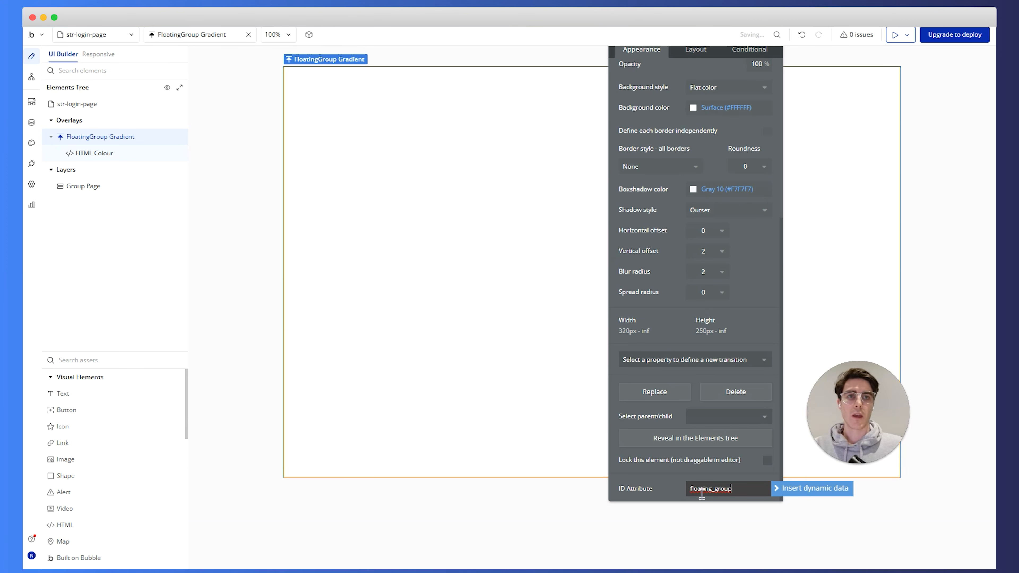
pyautogui.click(587, 471)
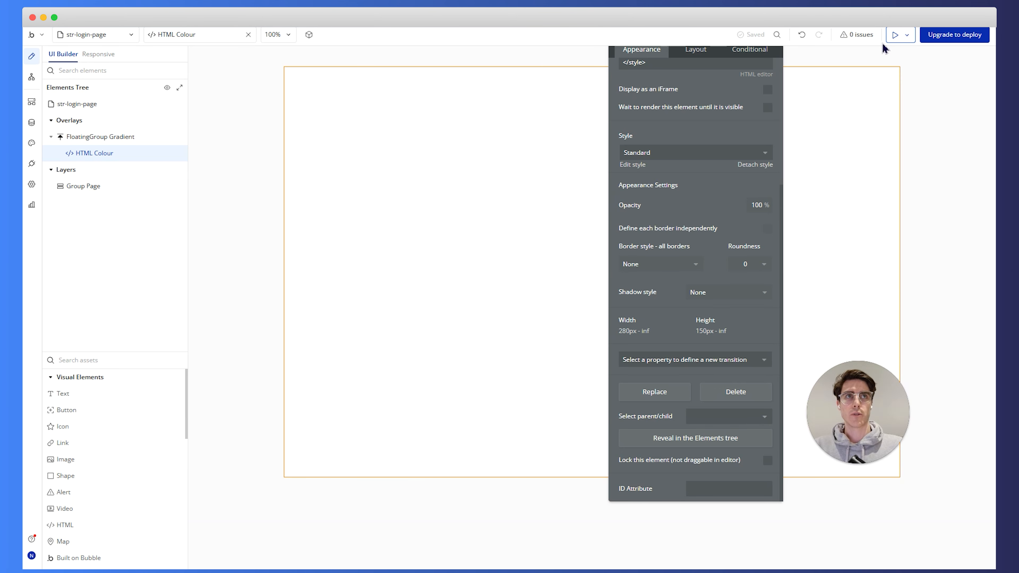
pyautogui.click(893, 45)
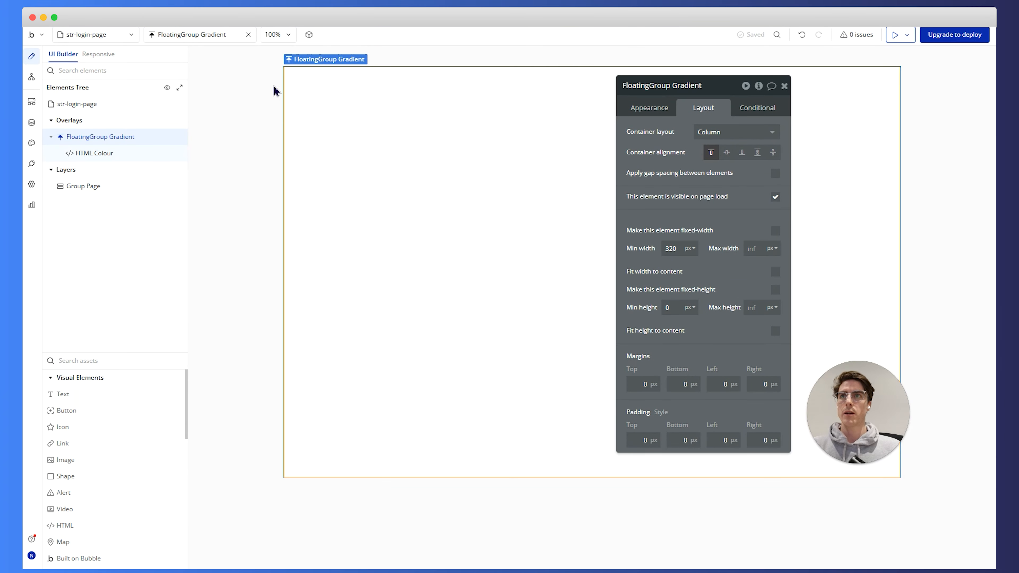
# Step: Give FloatingGroup Gradient a fixed height of 500 px
pyautogui.click(277, 92)
pyautogui.click(107, 137)
pyautogui.click(671, 308)
pyautogui.click(711, 111)
pyautogui.click(671, 308)
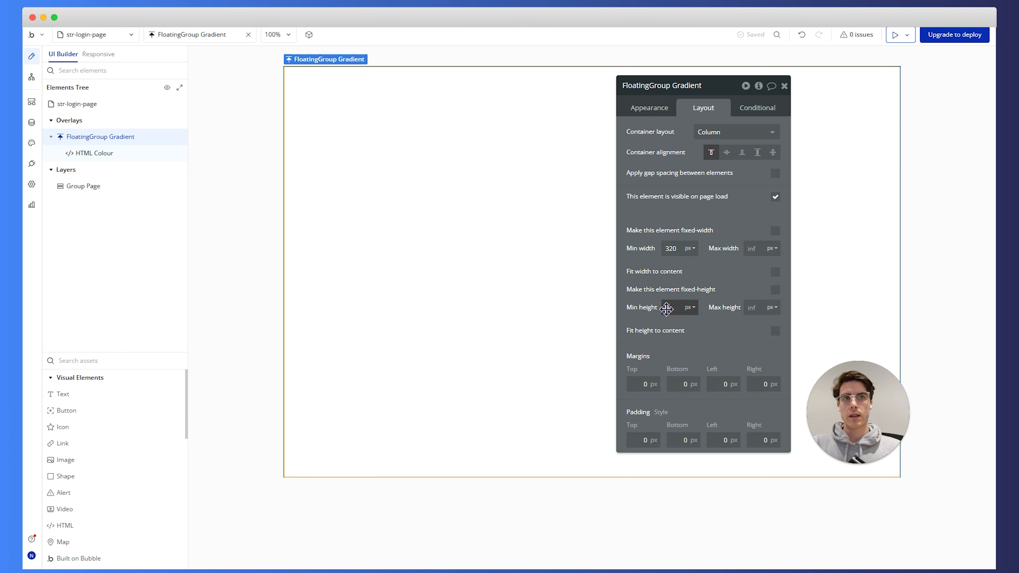
pyautogui.write('500')
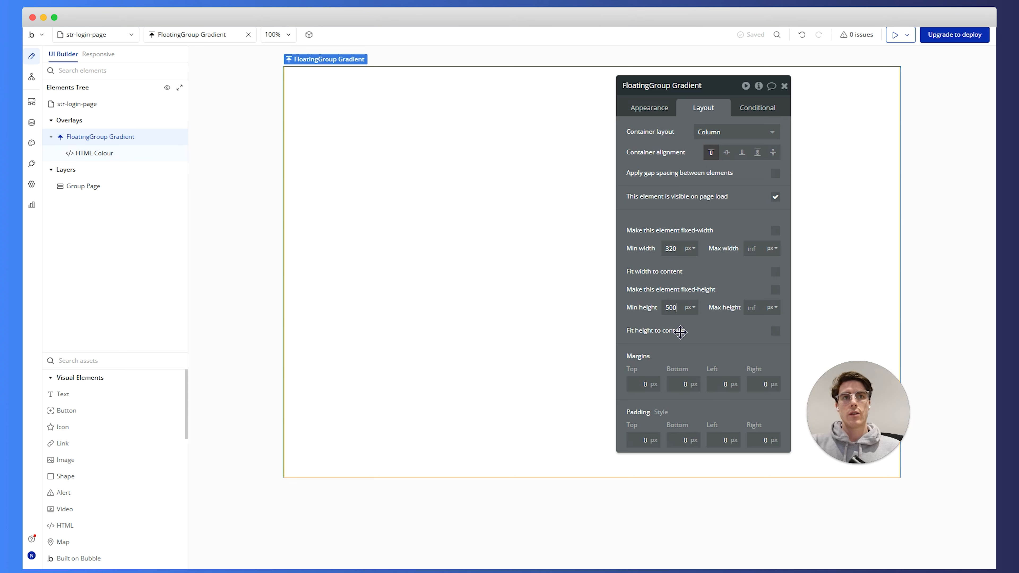
pyautogui.click(778, 291)
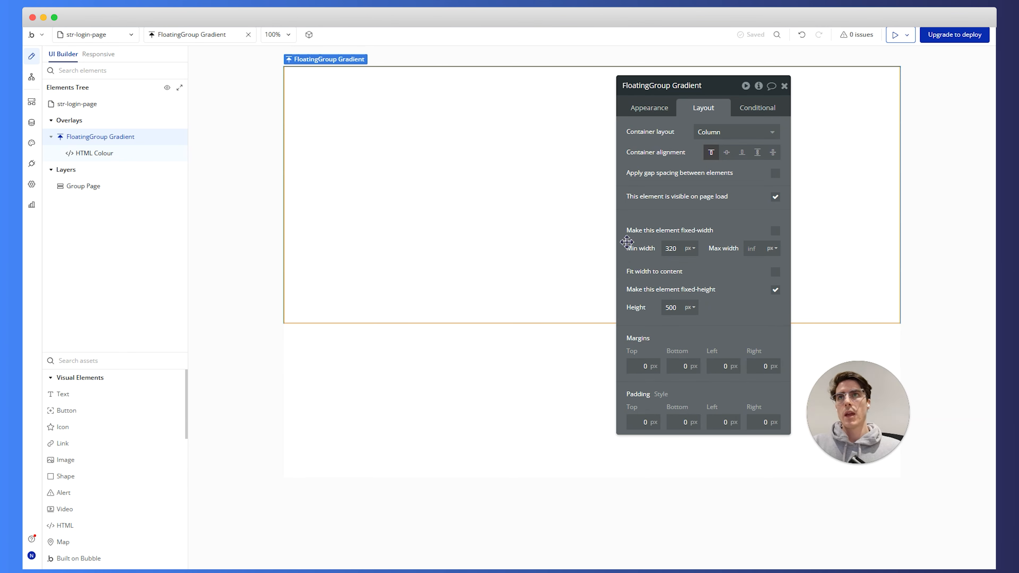
# Step: Preview the login page, reload it without the debugger to check the gradient, and return to the editor
pyautogui.click(895, 35)
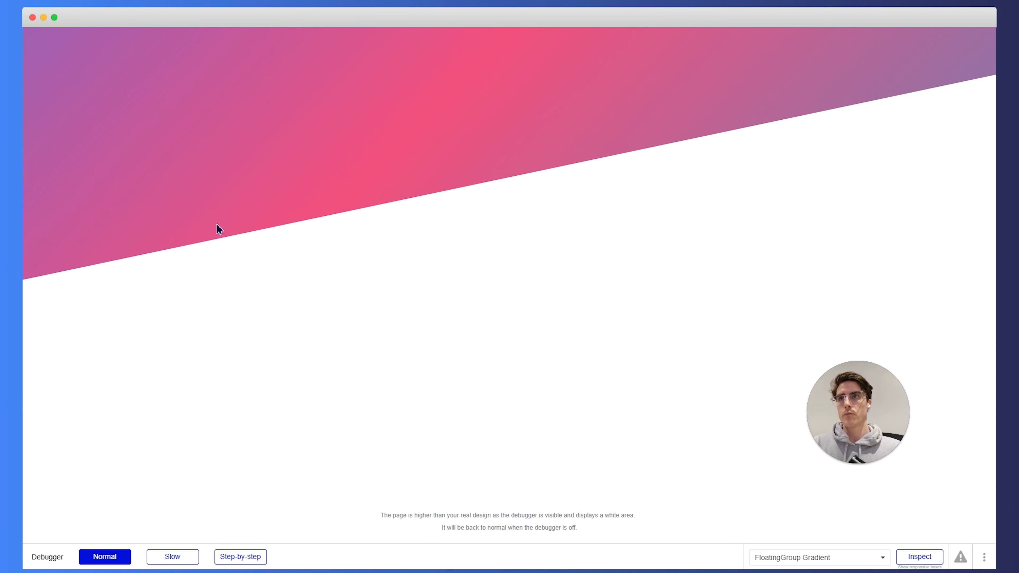
pyautogui.press('BackSpace')
pyautogui.press('Return')
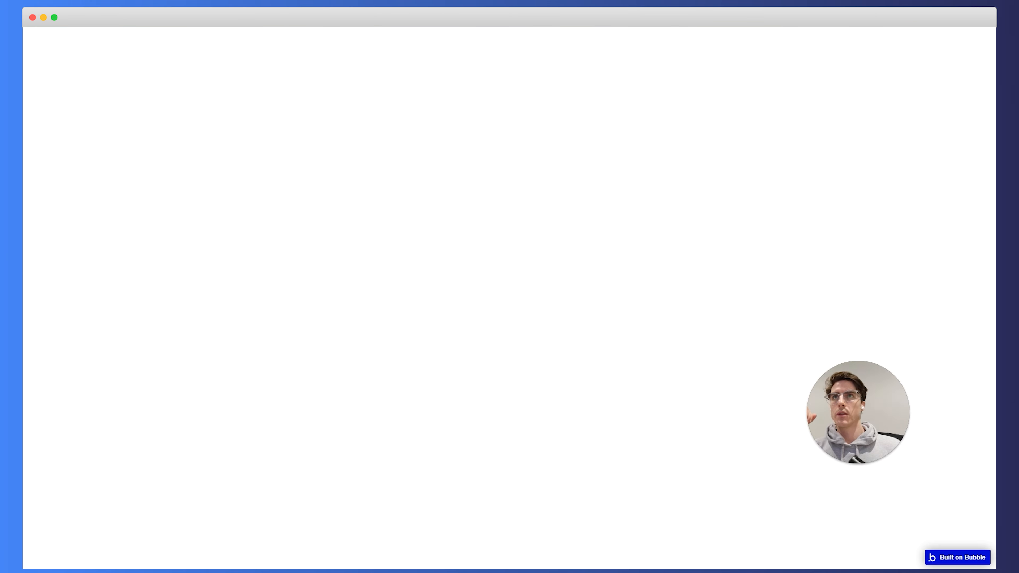
pyautogui.click(248, 17)
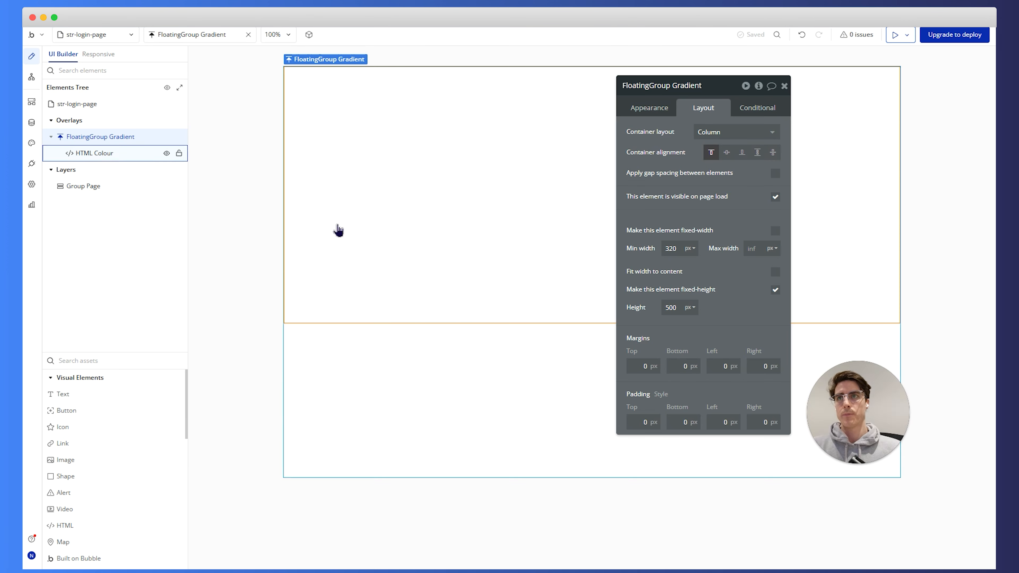
# Step: Hide FloatingGroup Gradient in the editor and show it again
pyautogui.click(96, 186)
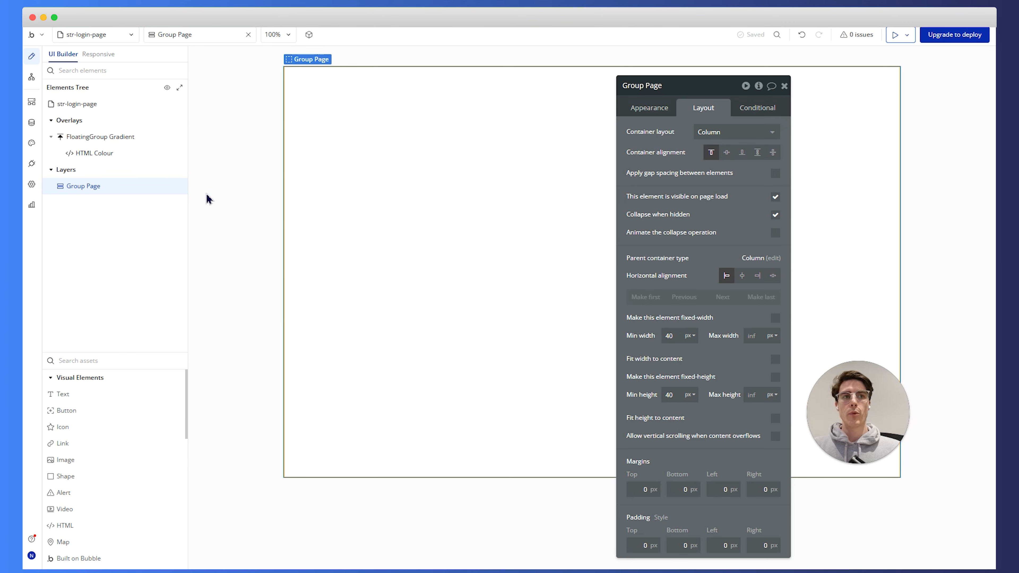
pyautogui.click(137, 140)
pyautogui.click(165, 137)
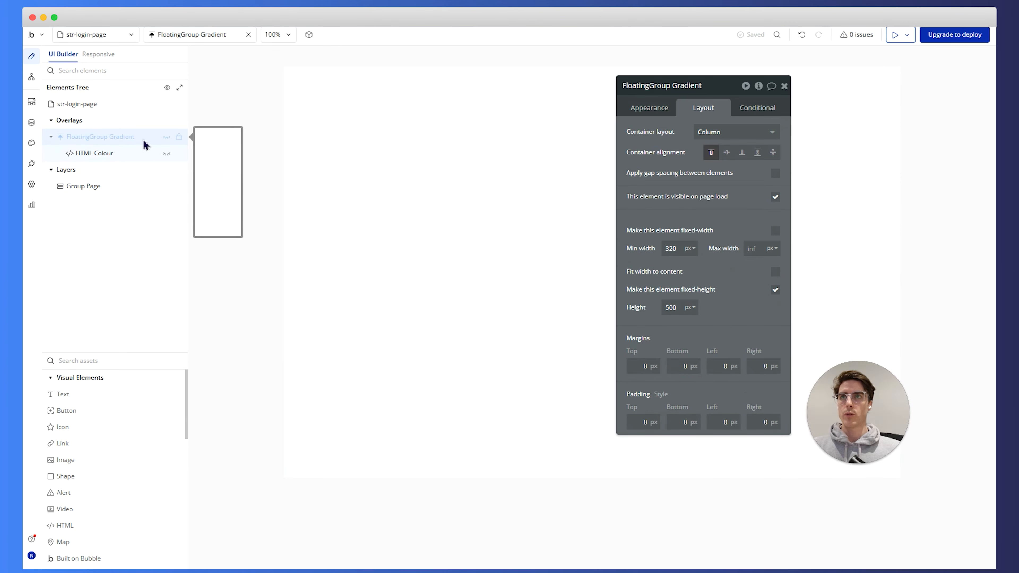
pyautogui.click(166, 137)
# Step: Find the Group container among the assets, place one inside Group Page and rename it Group Login Actions
pyautogui.click(107, 185)
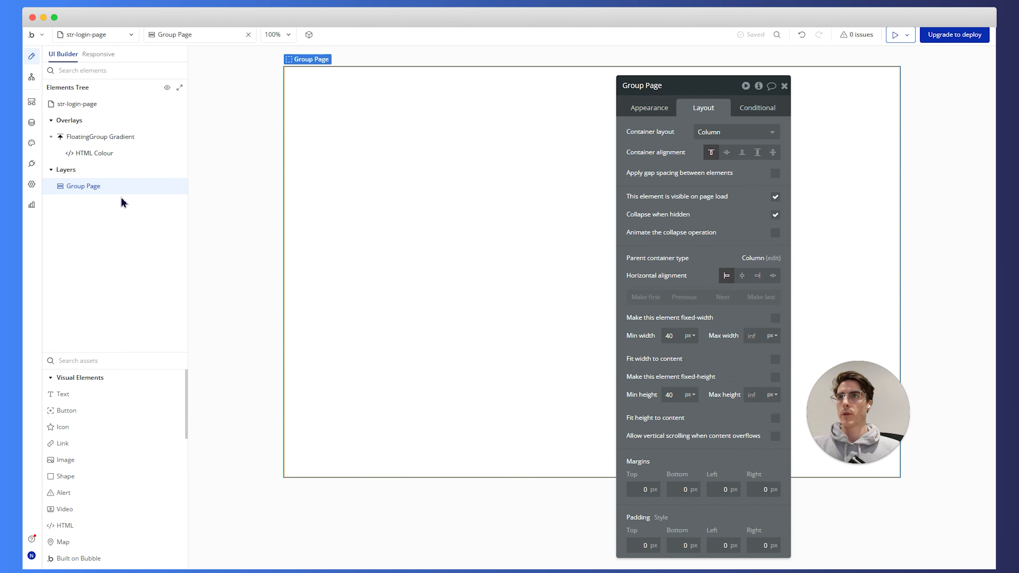
pyautogui.moveTo(661, 265); pyautogui.dragTo(858, 243)
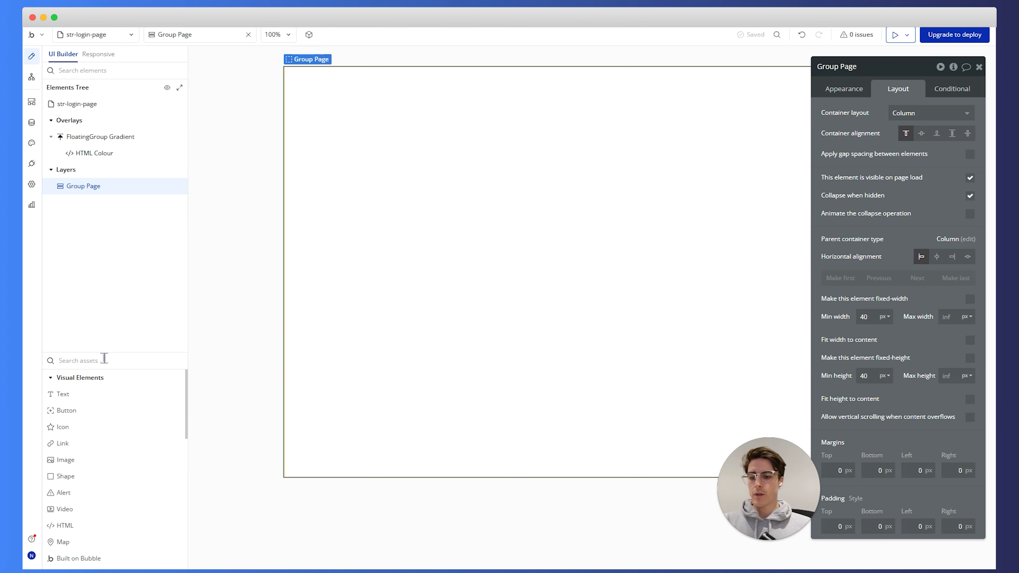
pyautogui.write('group')
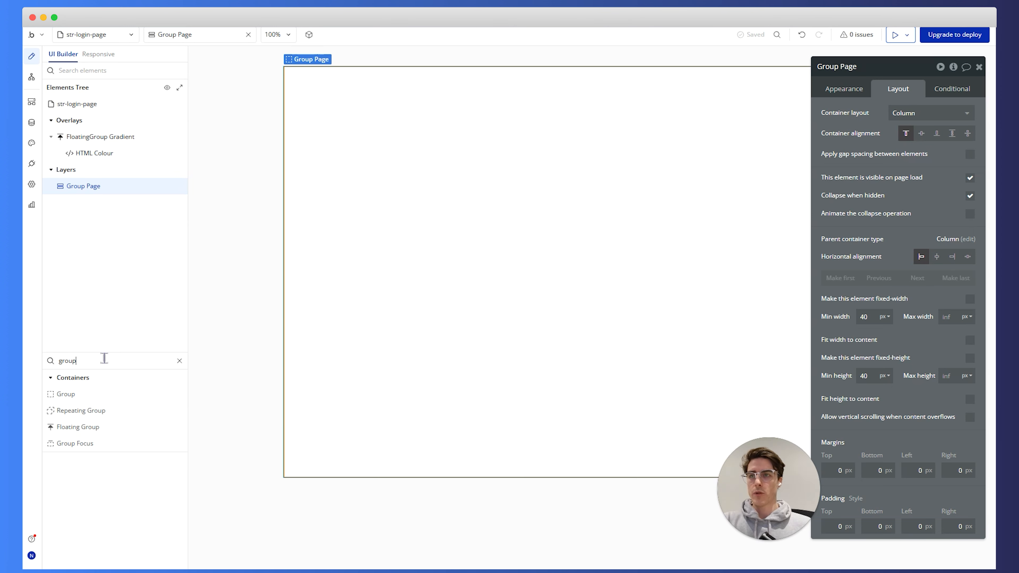
pyautogui.click(79, 396)
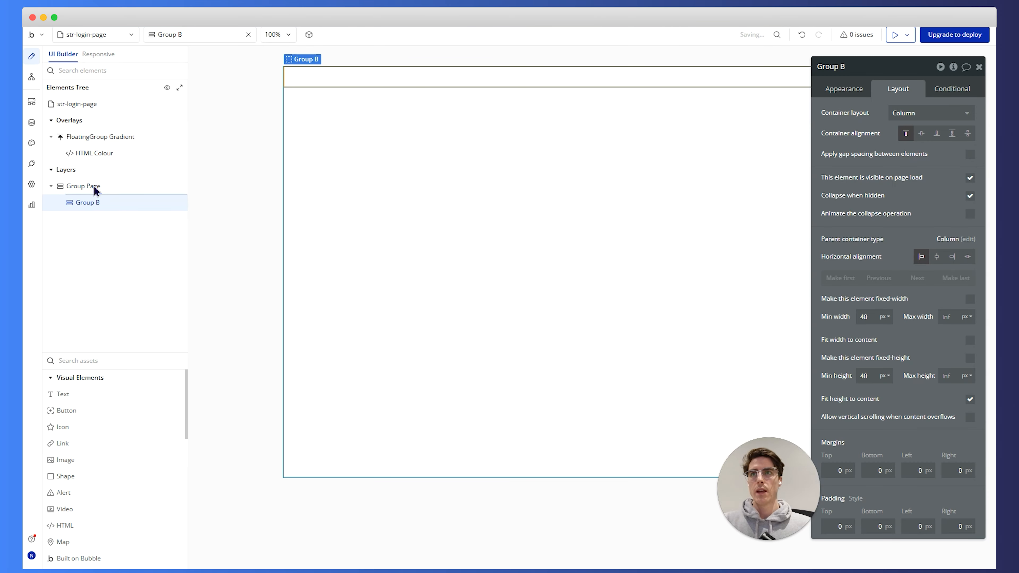
pyautogui.doubleClick(844, 72)
pyautogui.write('Login Actions')
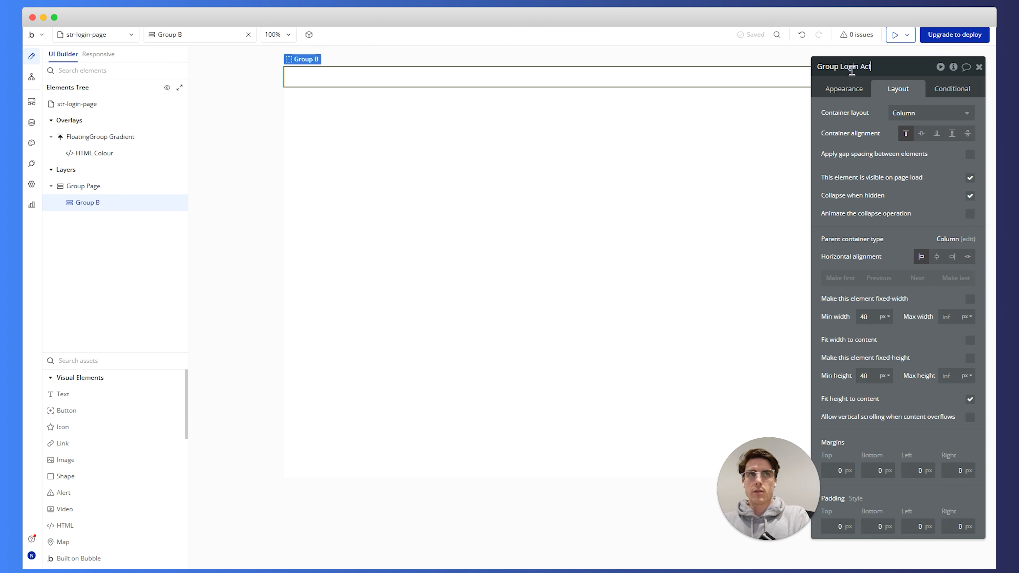
# Step: Rename the new group inside Group Page as Group Sign Up and stop fitting its height to content
pyautogui.press('BackSpace')
pyautogui.press('BackSpace')
pyautogui.press('BackSpace')
pyautogui.press('BackSpace')
pyautogui.press('BackSpace')
pyautogui.press('BackSpace')
pyautogui.press('BackSpace')
pyautogui.press('BackSpace')
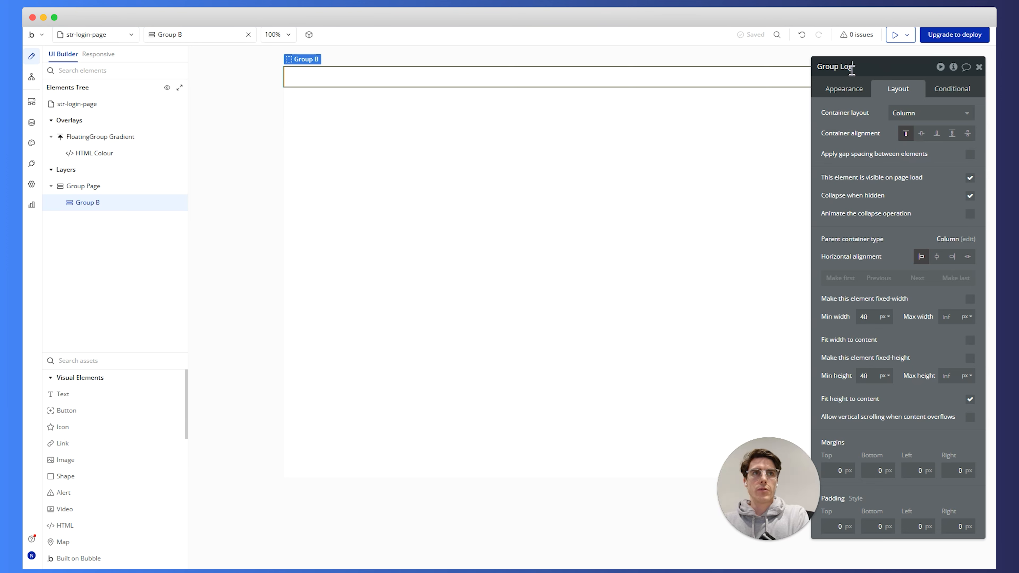
pyautogui.write('Sign Up')
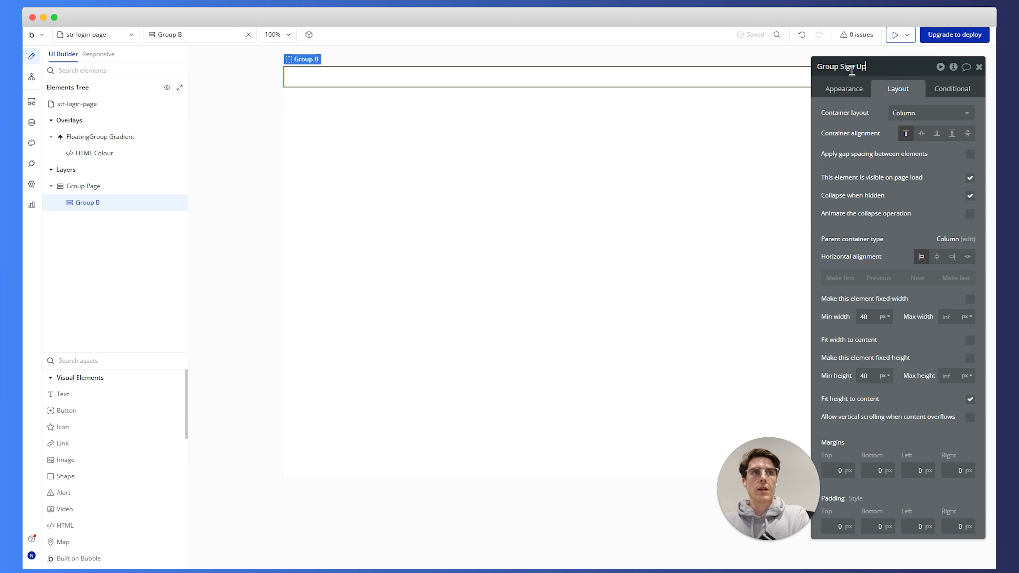
pyautogui.click(969, 399)
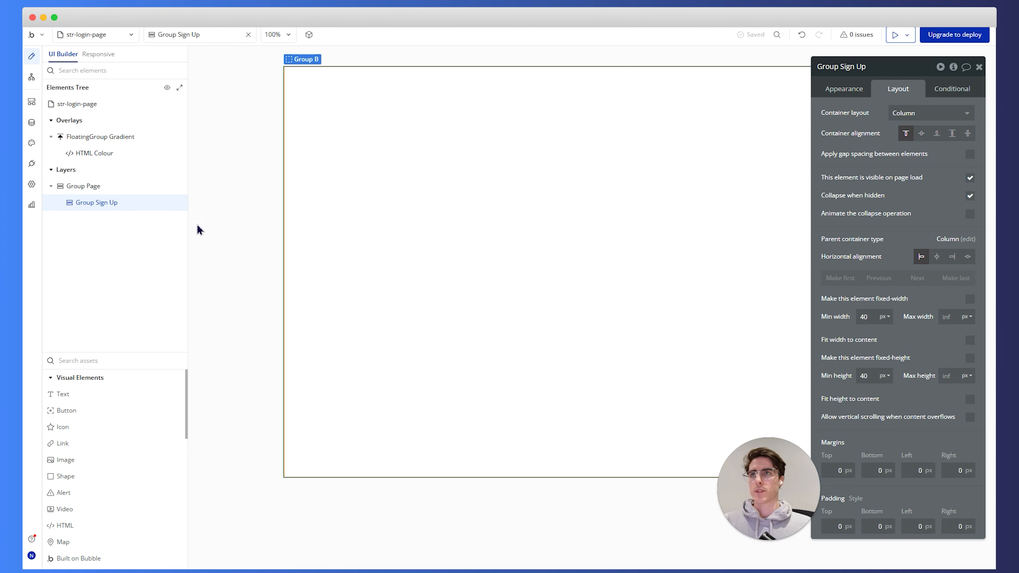
pyautogui.moveTo(88, 207)
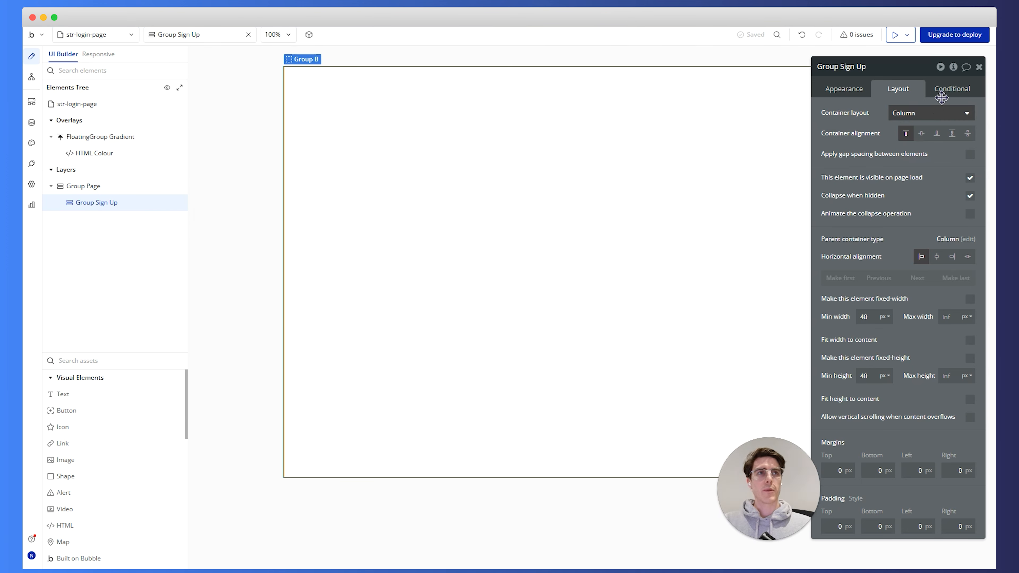
# Step: Give Group Sign Up a fixed width of 60% and centre it horizontally
pyautogui.doubleClick(865, 317)
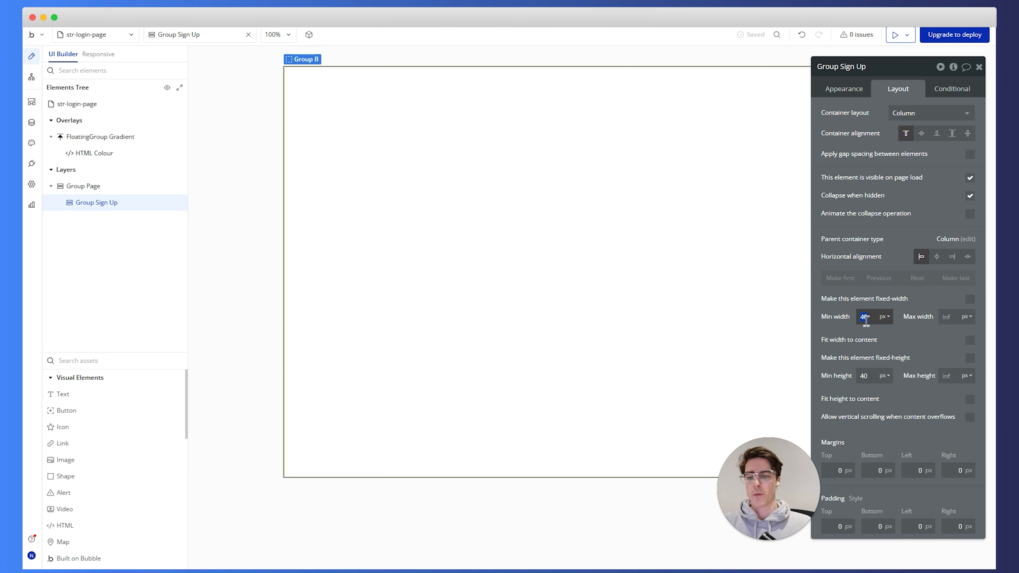
pyautogui.write('650')
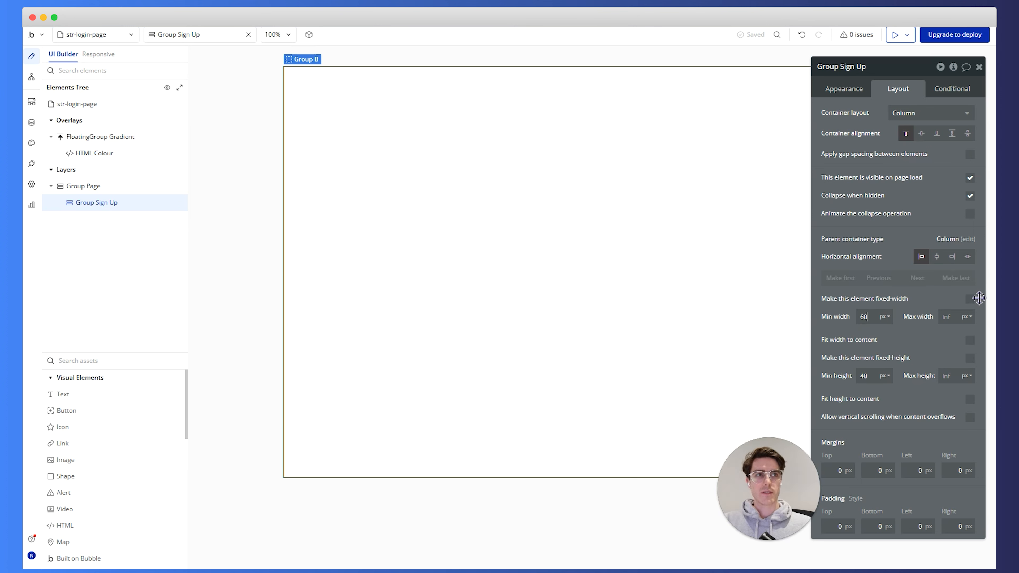
pyautogui.click(970, 299)
pyautogui.click(885, 317)
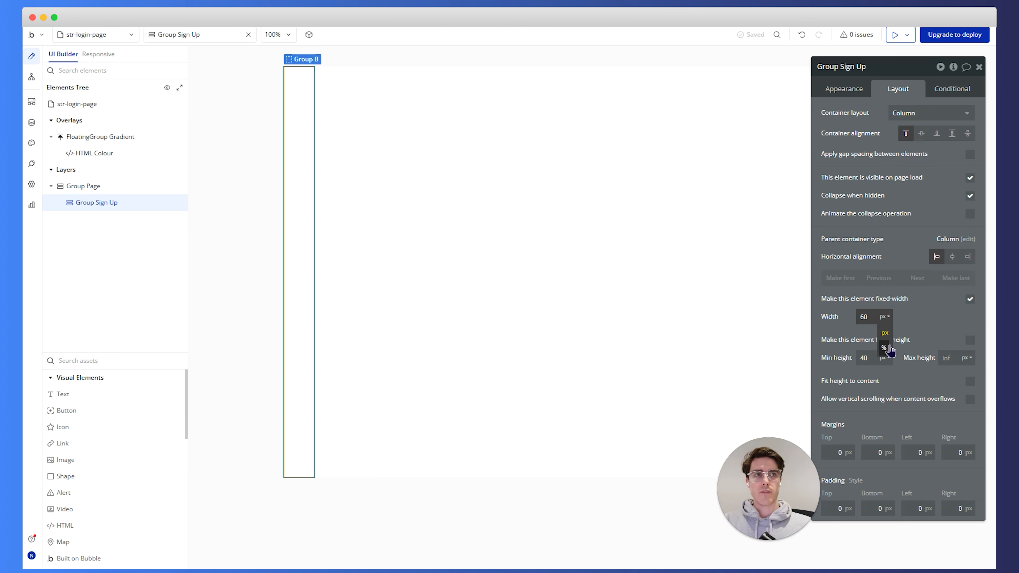
pyautogui.click(888, 352)
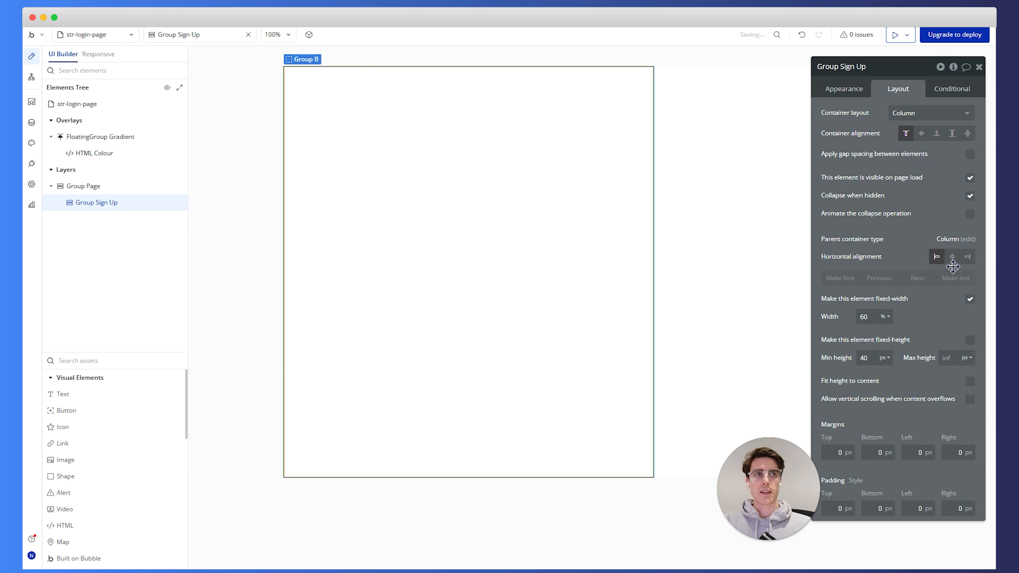
pyautogui.click(952, 257)
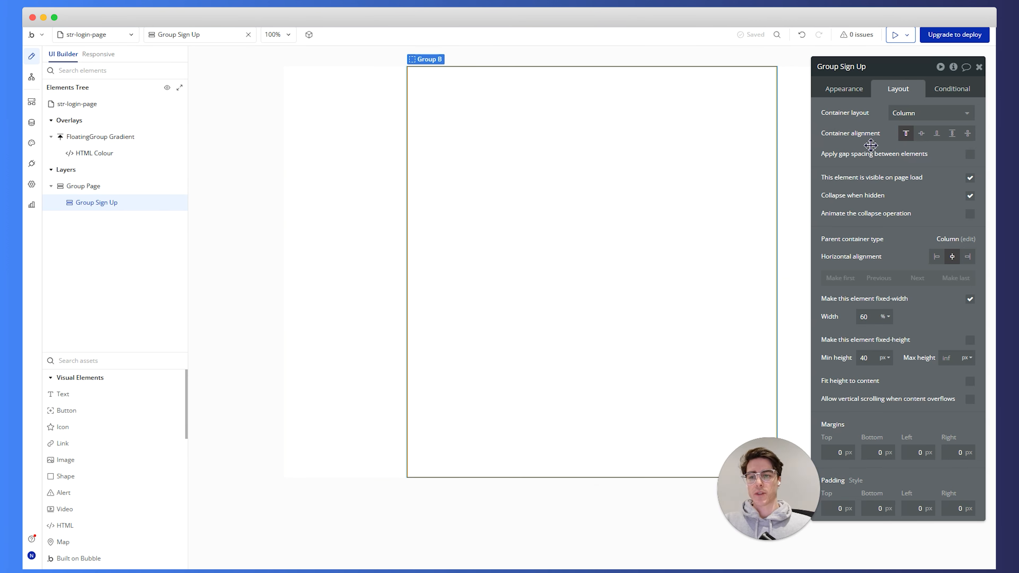
# Step: Set Group Sign Up's padding to 96 px at the top and 16 px at the bottom
pyautogui.click(841, 508)
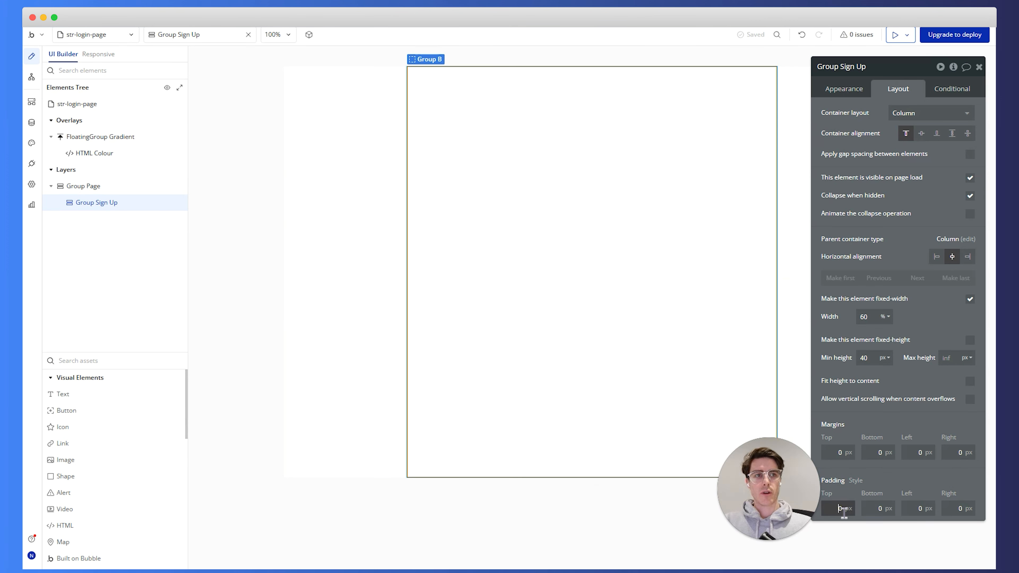
pyautogui.write('96')
pyautogui.click(874, 509)
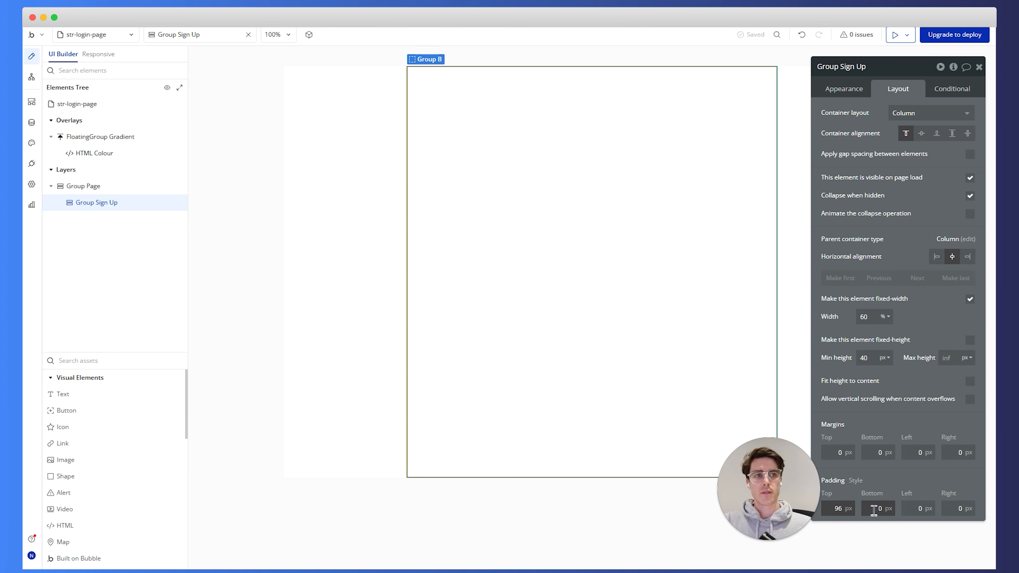
pyautogui.write('16')
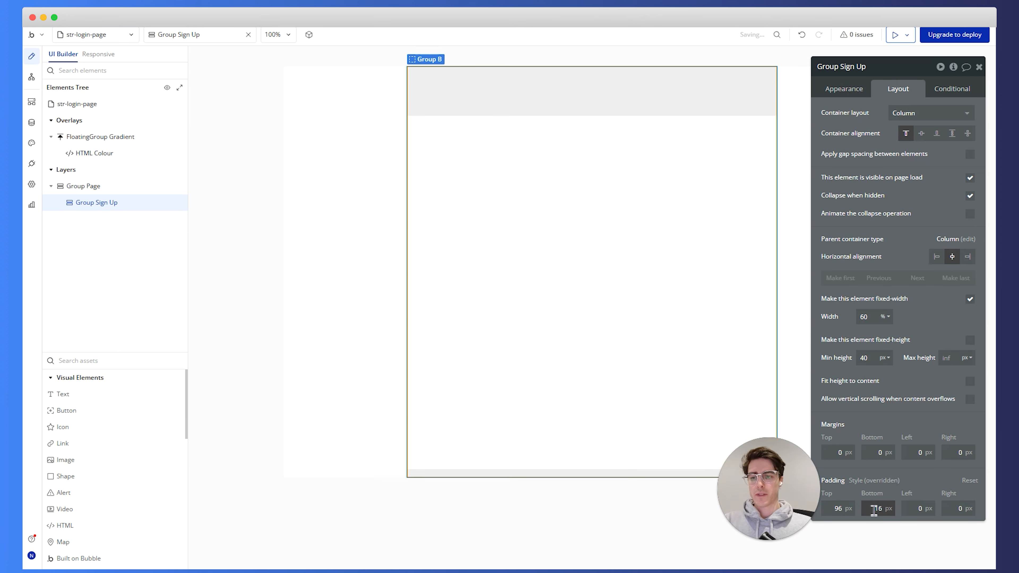
pyautogui.press('Tab')
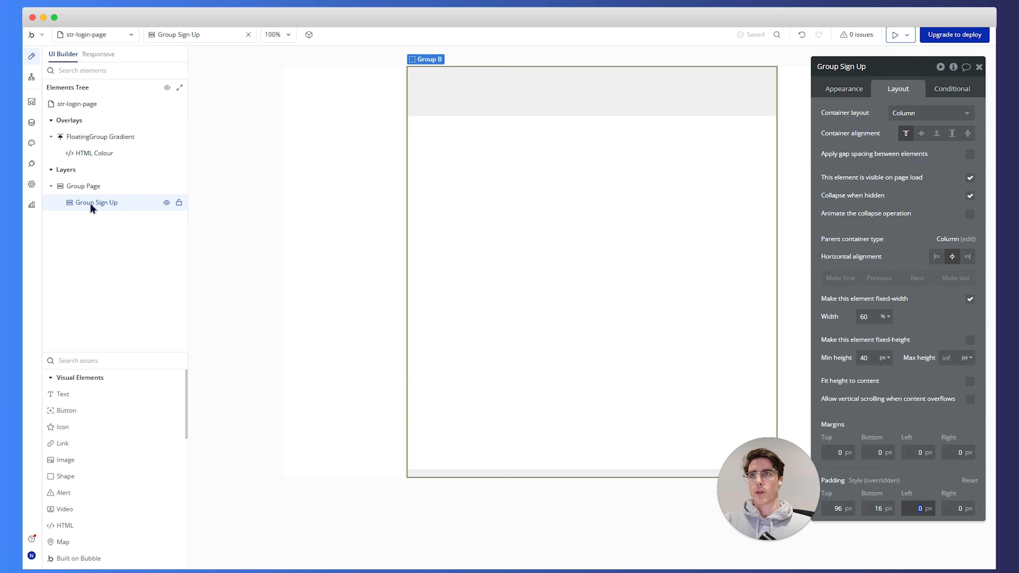
pyautogui.click(96, 361)
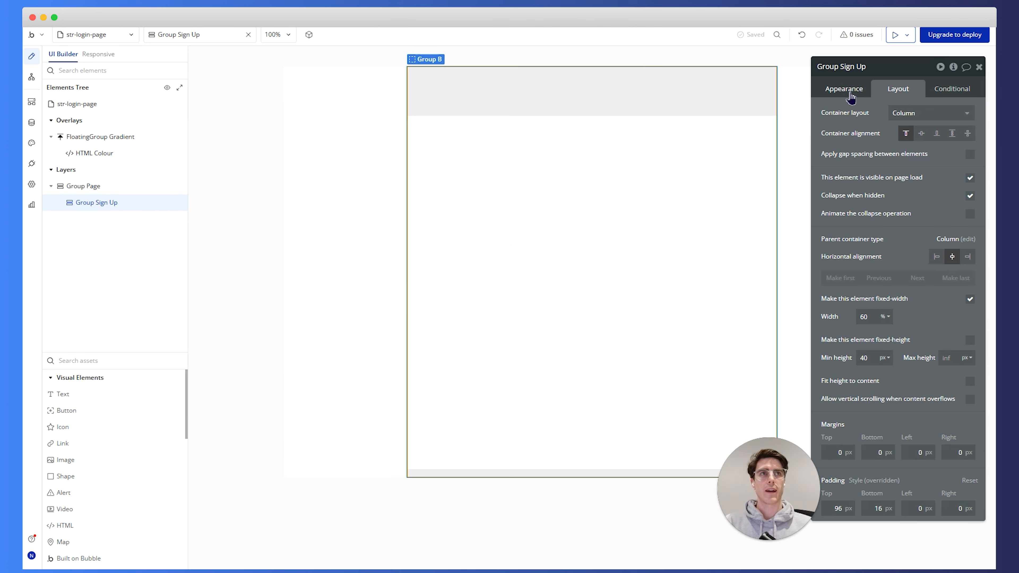
# Step: Rename Group Sign Up as Group Sign In
pyautogui.doubleClick(861, 67)
pyautogui.write('In')
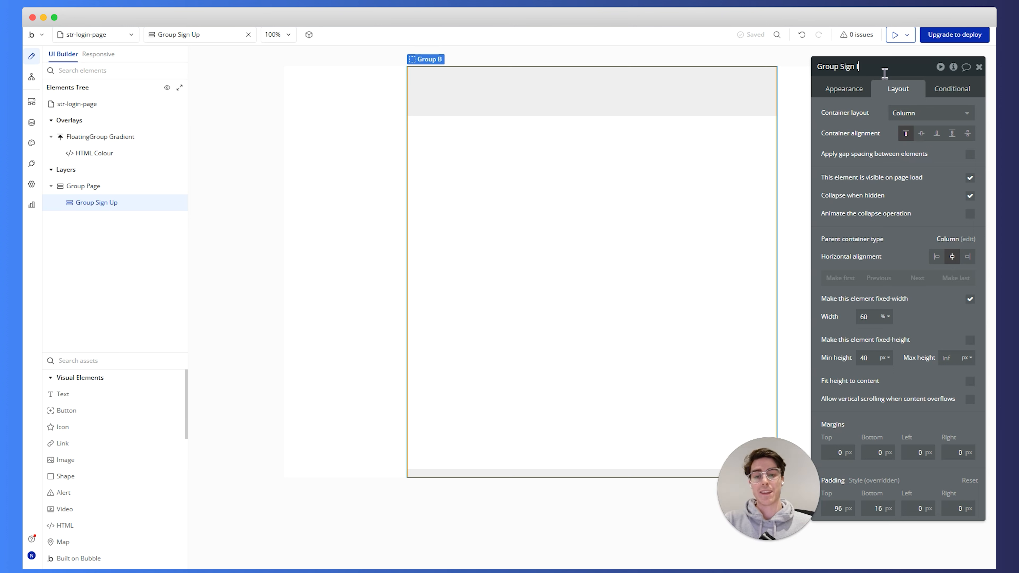
pyautogui.click(880, 94)
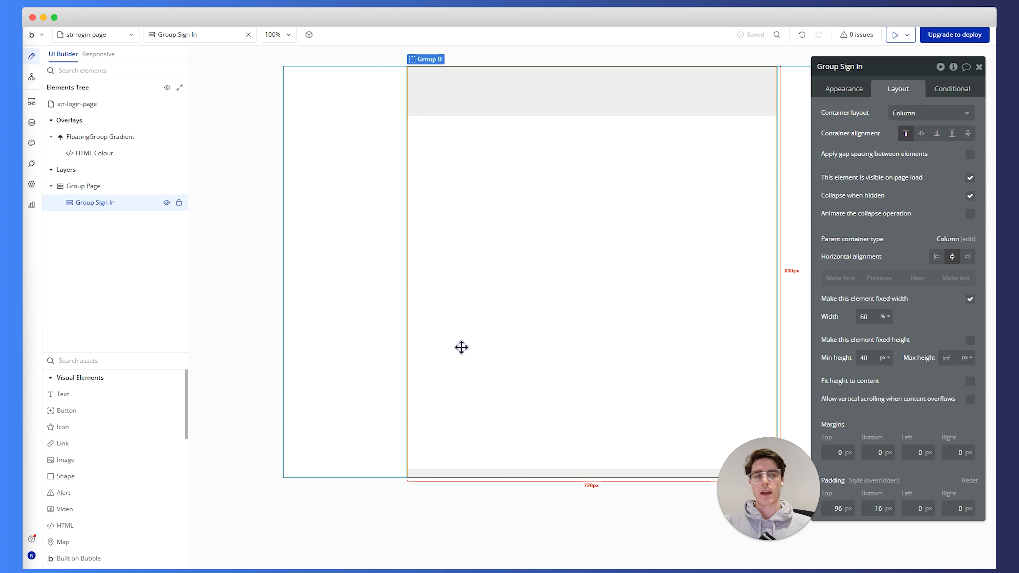
# Step: Find the Group container among the assets, place one inside Group Sign In and rename it Group In
pyautogui.click(86, 361)
pyautogui.write('group')
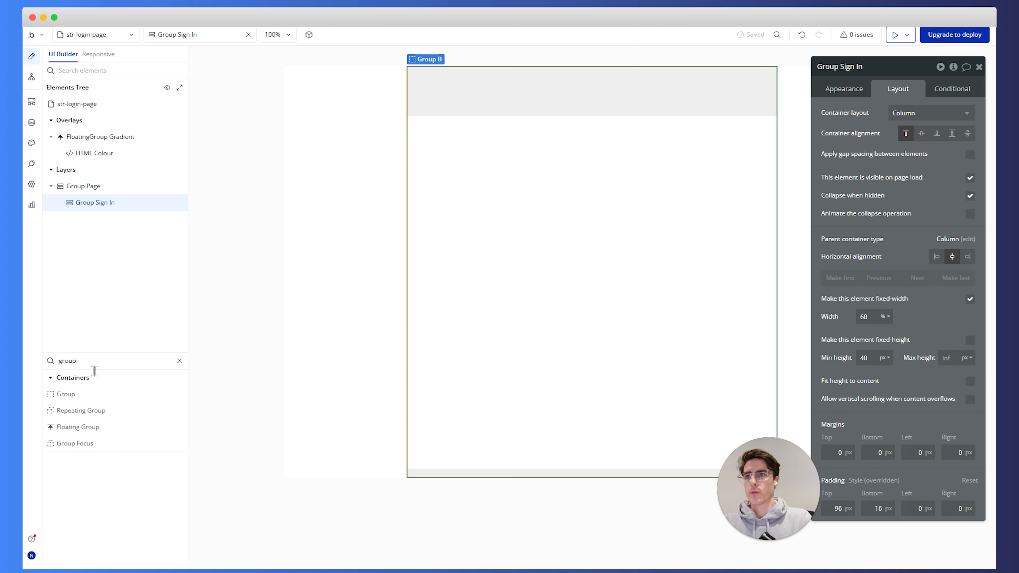
pyautogui.moveTo(87, 394); pyautogui.dragTo(110, 206)
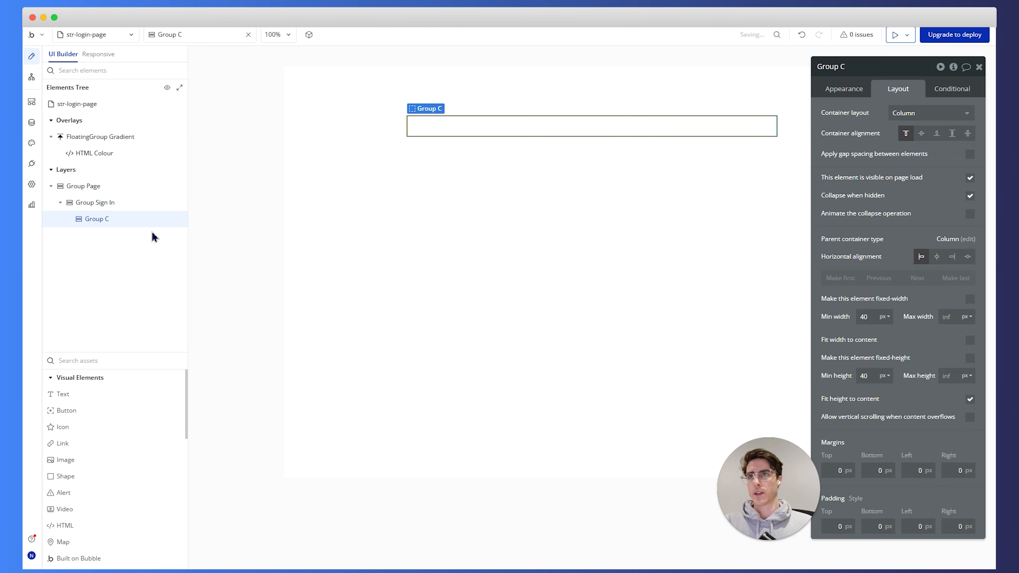
pyautogui.doubleClick(865, 69)
pyautogui.write('SignElement')
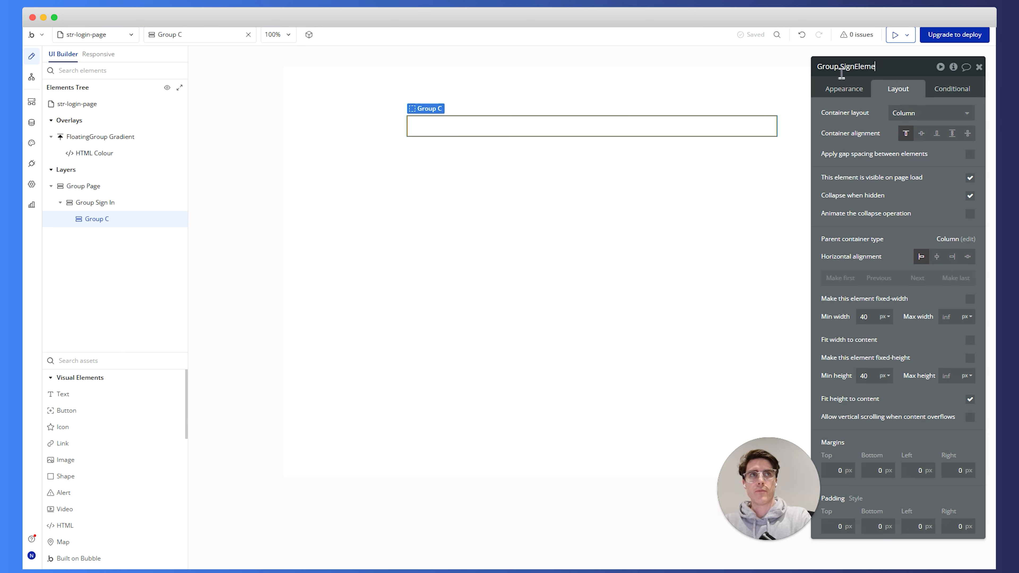
pyautogui.doubleClick(856, 69)
pyautogui.write('In')
pyautogui.press('Tab')
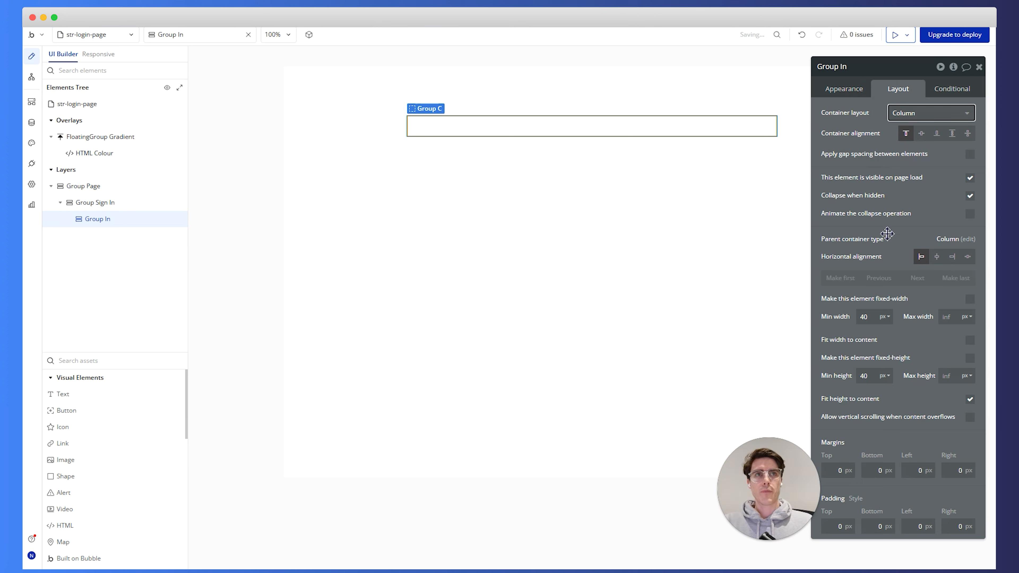
# Step: Stop fitting Group In's height to content, and give it a fixed width of 60% with centred horizontal alignment
pyautogui.click(970, 401)
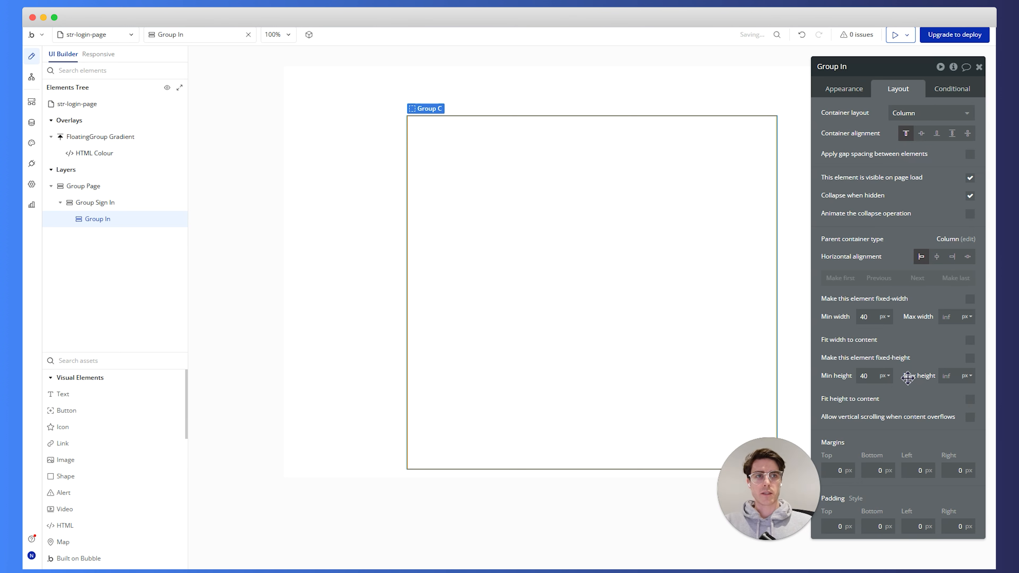
pyautogui.click(863, 316)
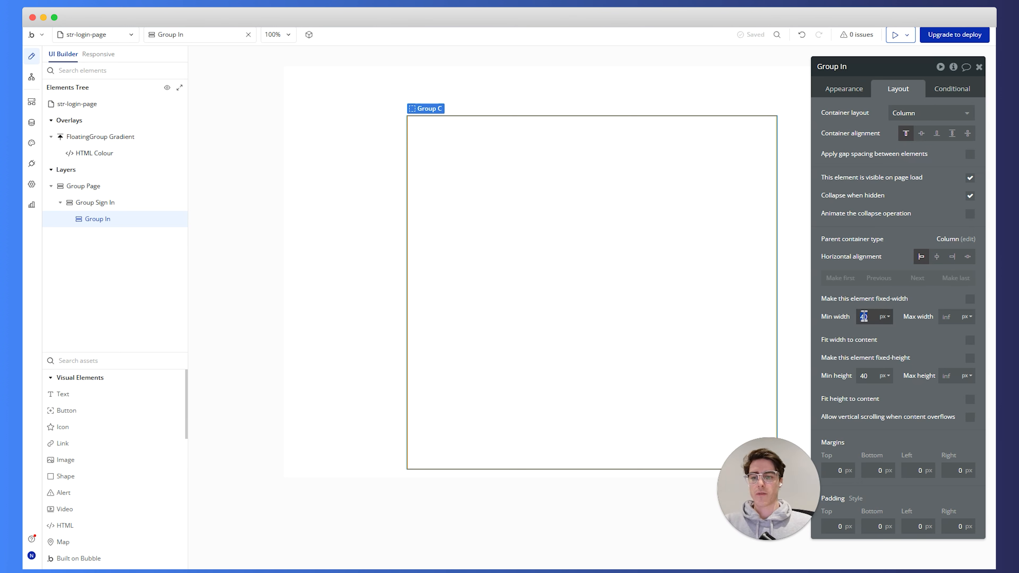
pyautogui.click(885, 317)
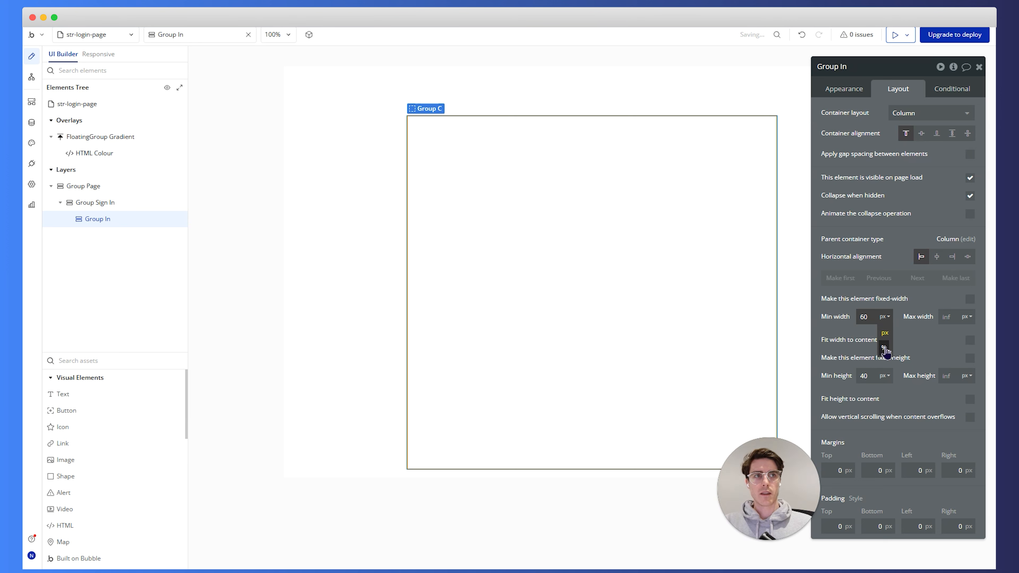
pyautogui.click(885, 345)
pyautogui.click(970, 298)
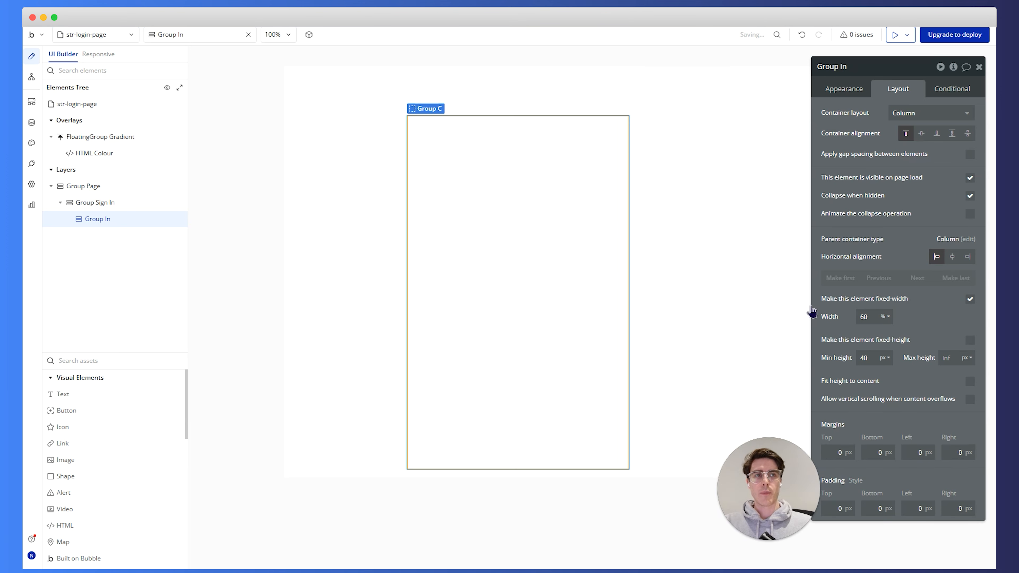
pyautogui.click(953, 258)
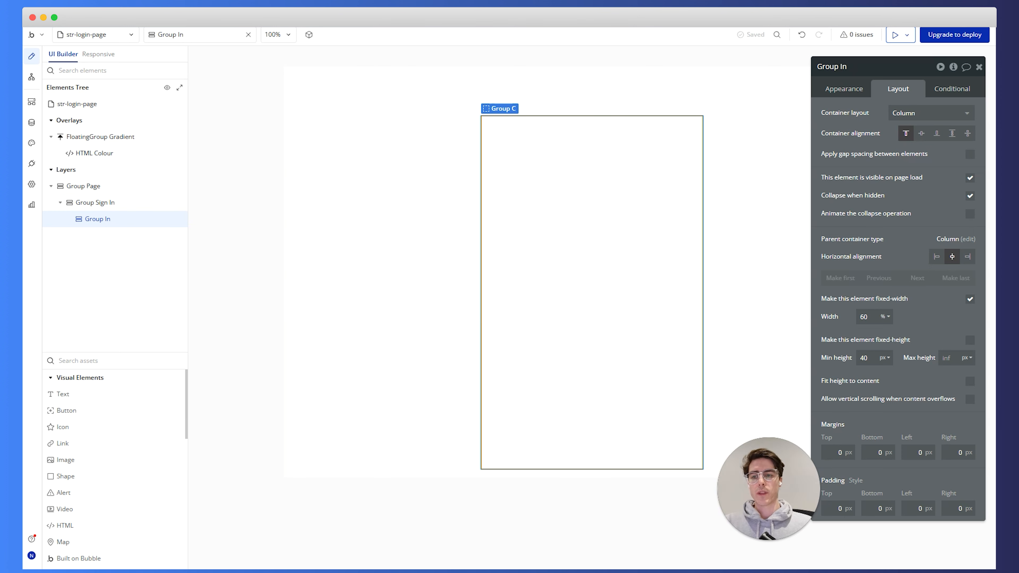
# Step: Set Group In's padding to 36 px at the top and 2 px at the bottom, left and right
pyautogui.click(844, 511)
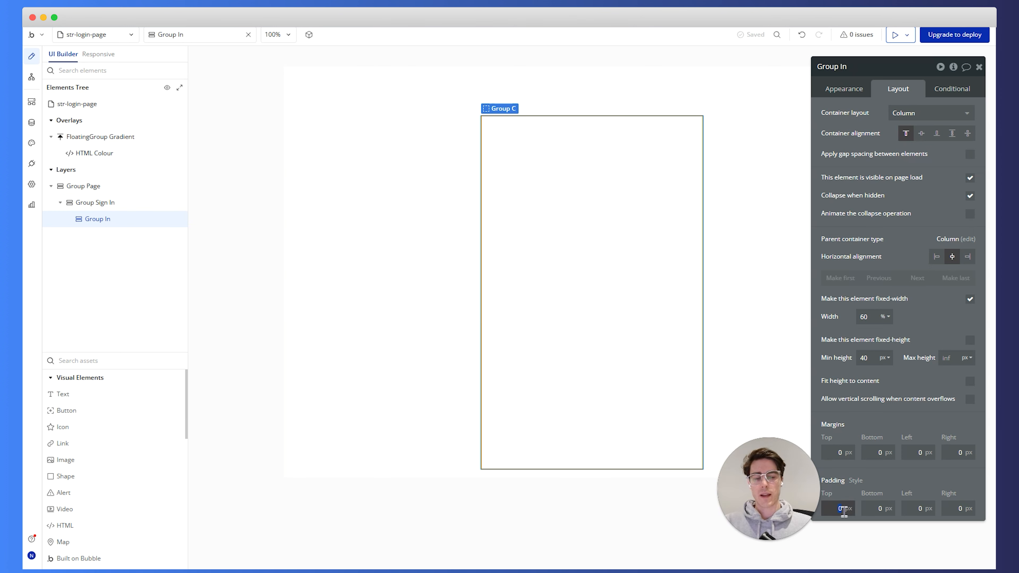
pyautogui.write('36')
pyautogui.press('Tab')
pyautogui.write('2')
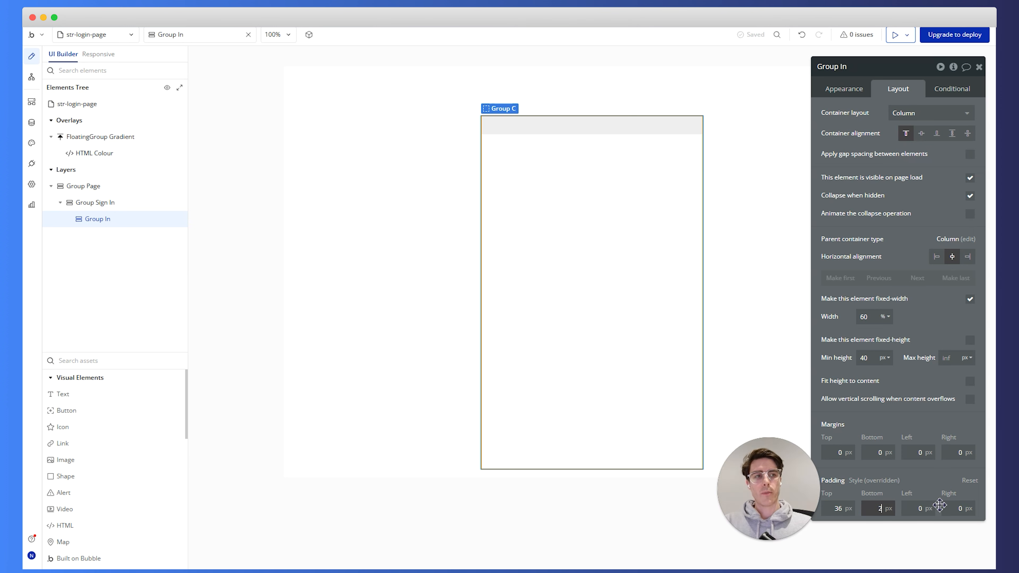
pyautogui.click(922, 508)
pyautogui.write('2')
pyautogui.press('Tab')
pyautogui.write('2')
pyautogui.click(926, 474)
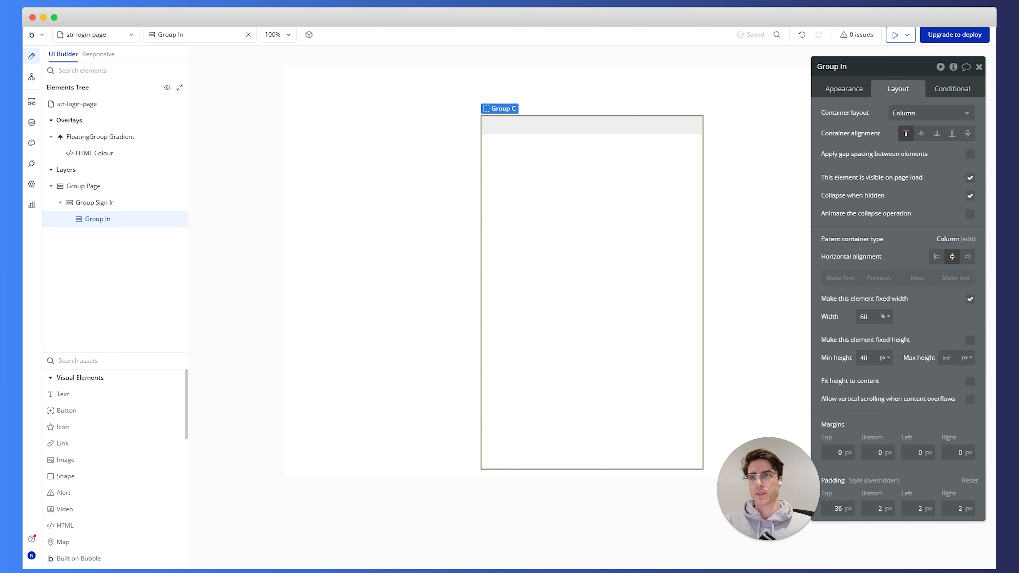
# Step: Place a Text element inside Group In
pyautogui.moveTo(85, 397)
pyautogui.mouseDown()
pyautogui.moveTo(625, 205)
pyautogui.moveTo(130, 216)
pyautogui.moveTo(74, 397)
pyautogui.mouseUp()
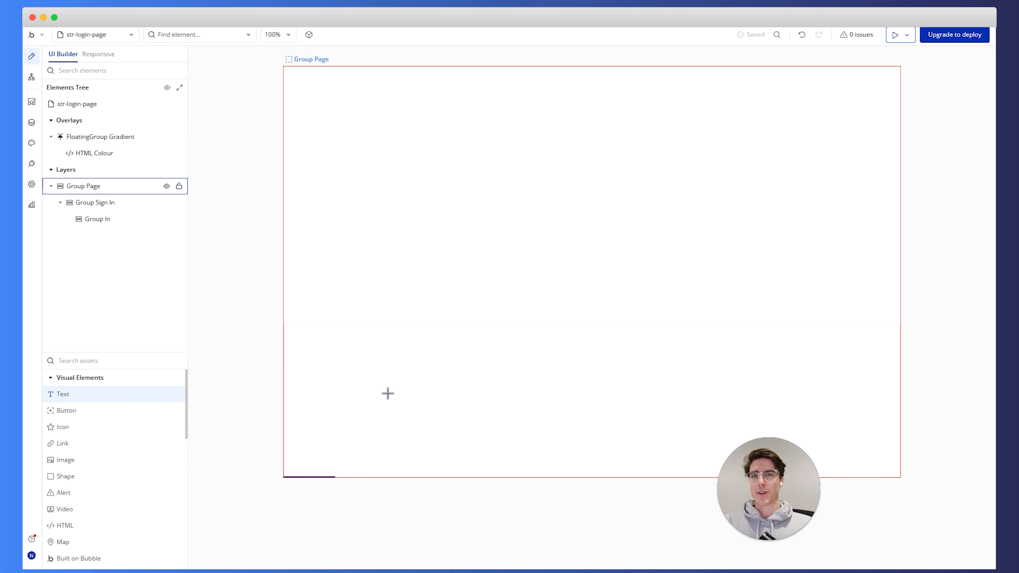
pyautogui.rightClick(383, 393)
pyautogui.click(69, 399)
pyautogui.click(70, 399)
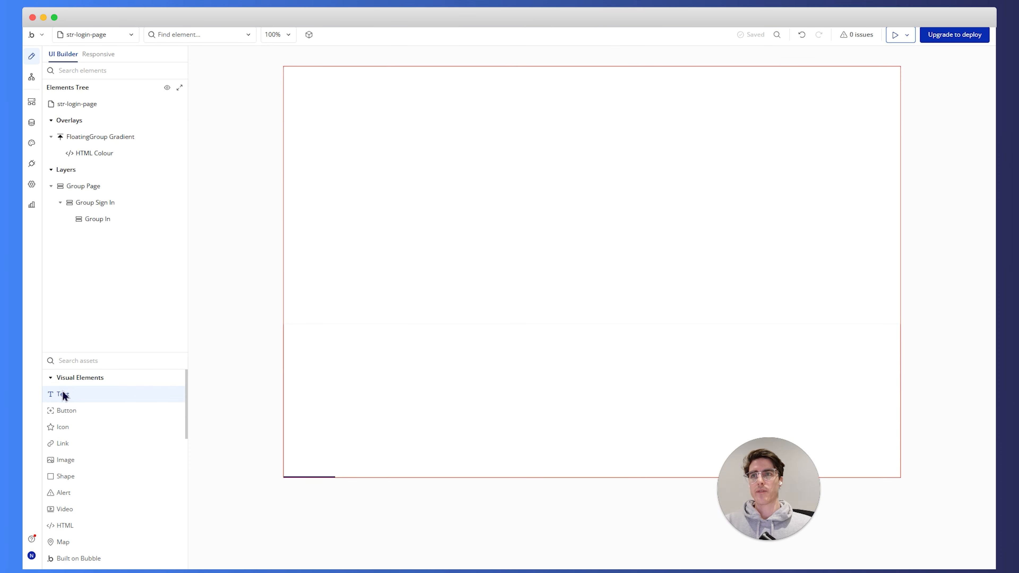
pyautogui.moveTo(71, 399); pyautogui.dragTo(95, 223)
# Step: Rename Group In as Group SignInElement
pyautogui.click(85, 219)
pyautogui.doubleClick(865, 67)
pyautogui.write('SignInElement')
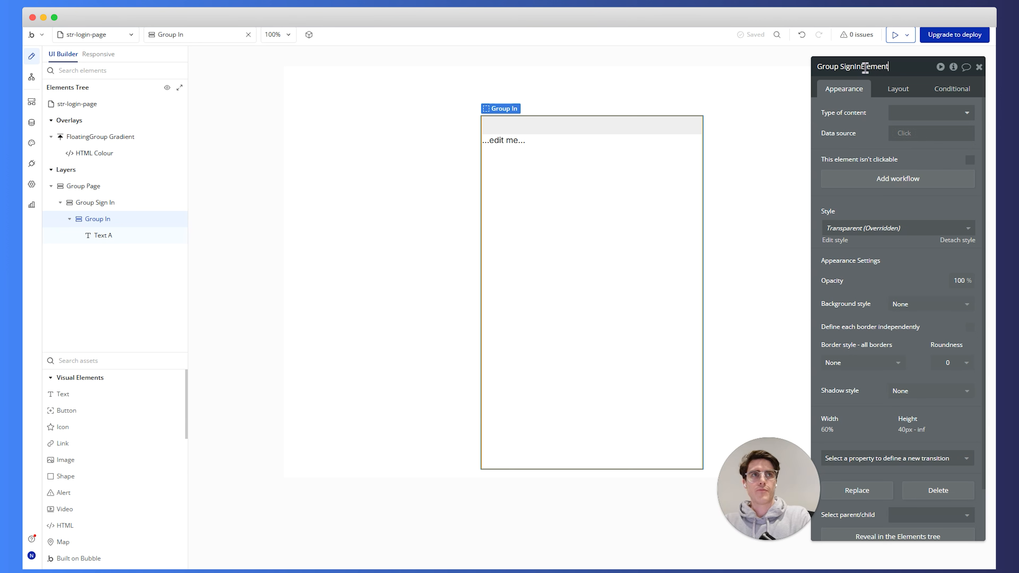
pyautogui.press('Return')
# Step: Set the font size of the text in Group SignInElement to 24px and its weight to 700 (Bold)
pyautogui.click(112, 240)
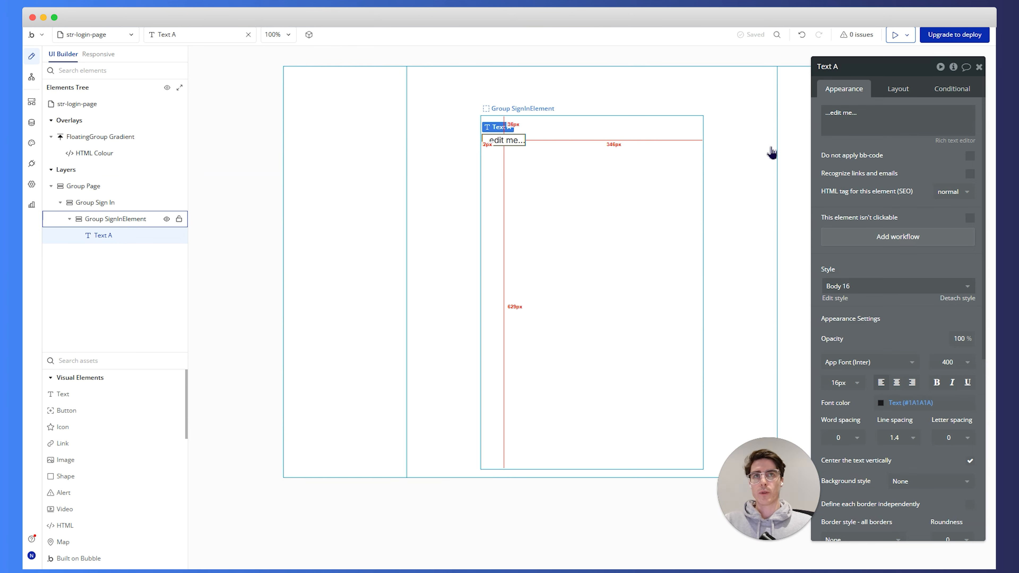
pyautogui.click(837, 384)
pyautogui.press('Return')
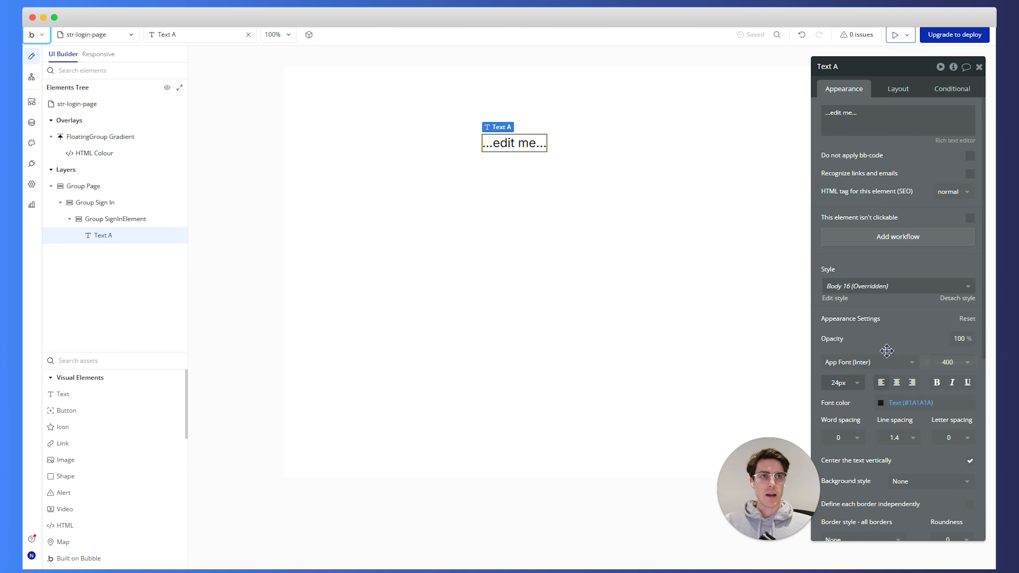
pyautogui.moveTo(867, 363)
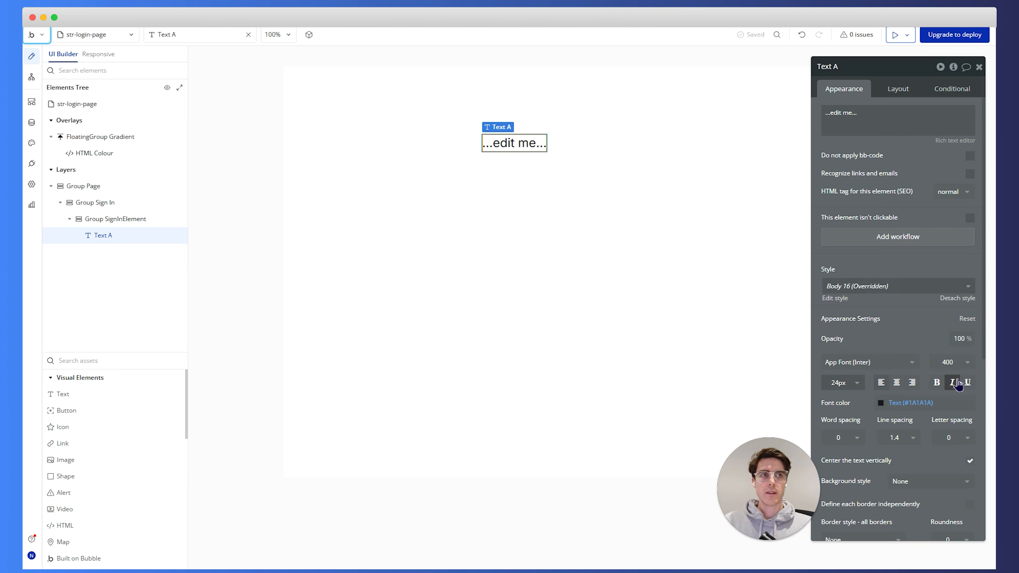
pyautogui.click(963, 369)
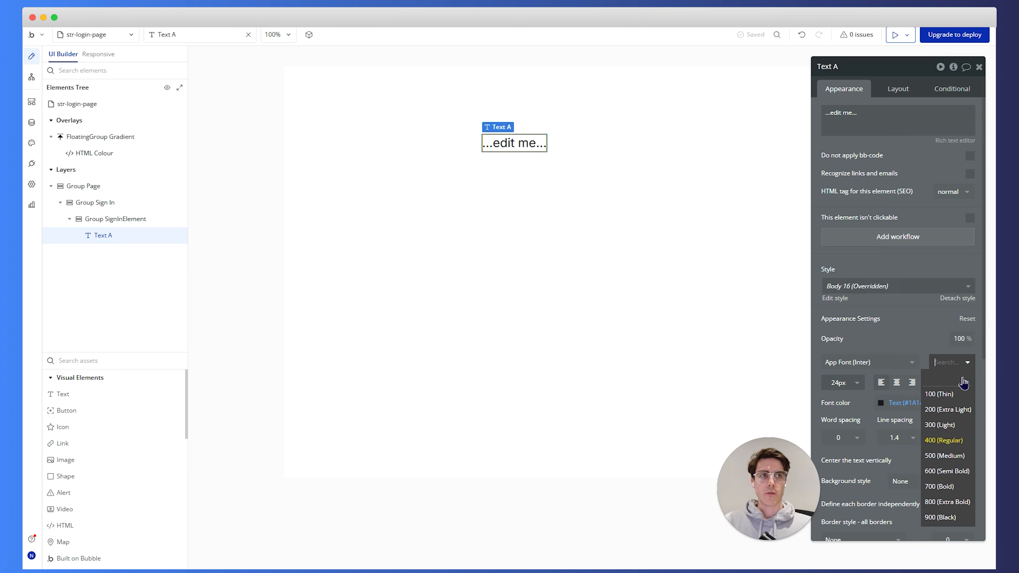
pyautogui.click(940, 485)
# Step: Change the text element's content to "Access your account"
pyautogui.tripleClick(901, 128)
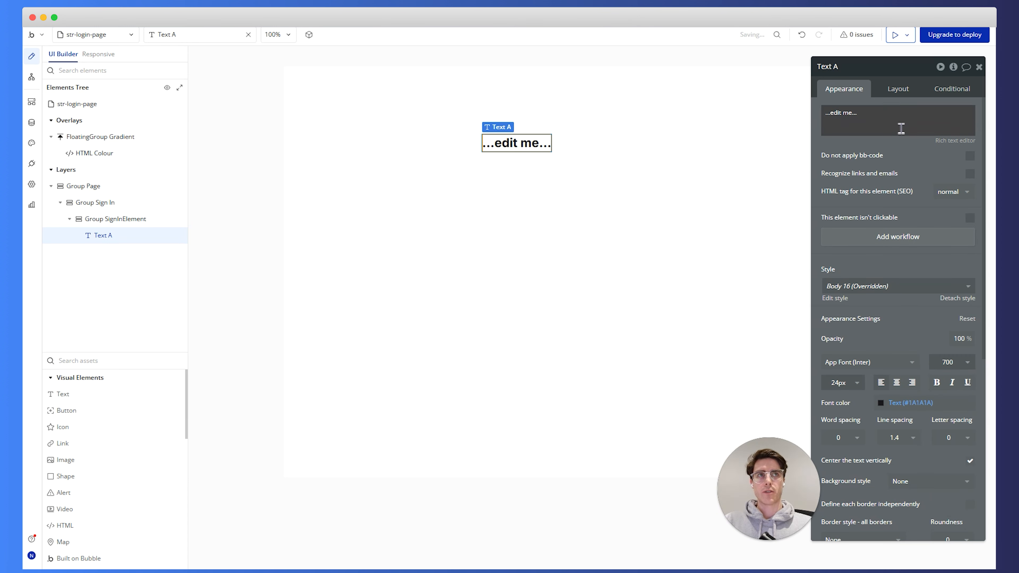
pyautogui.write('S')
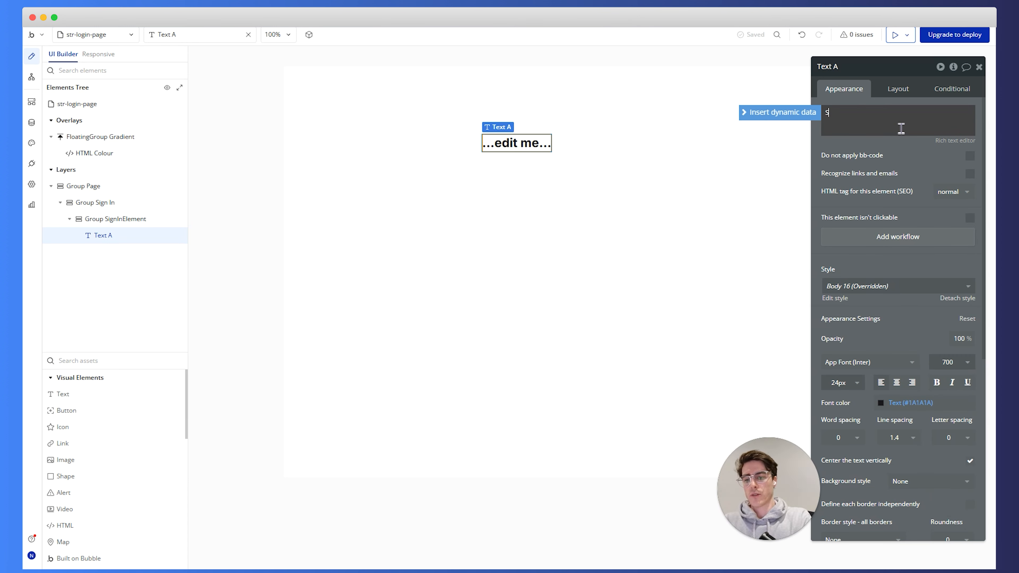
pyautogui.write('ign in to your')
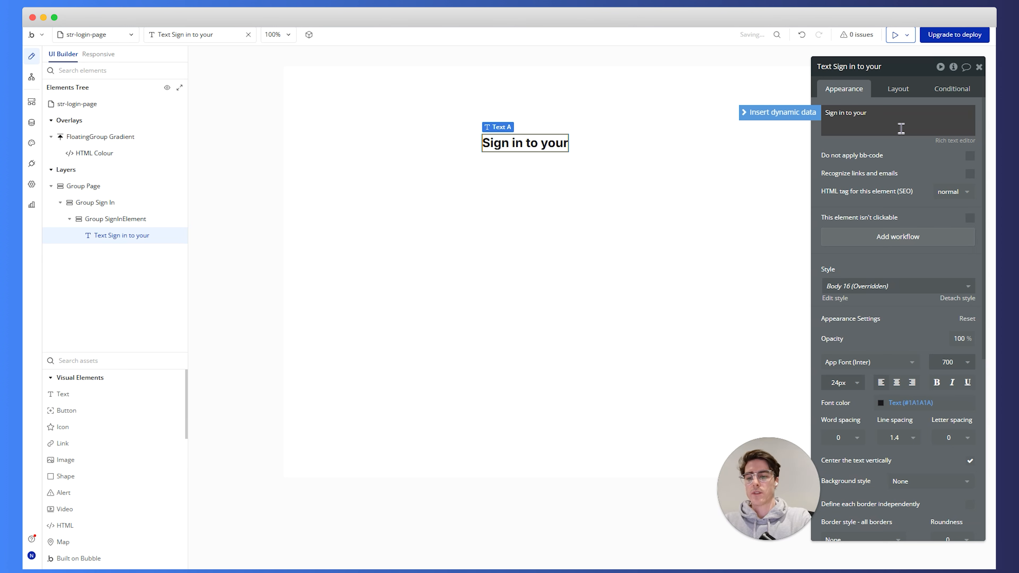
pyautogui.write('Access your account')
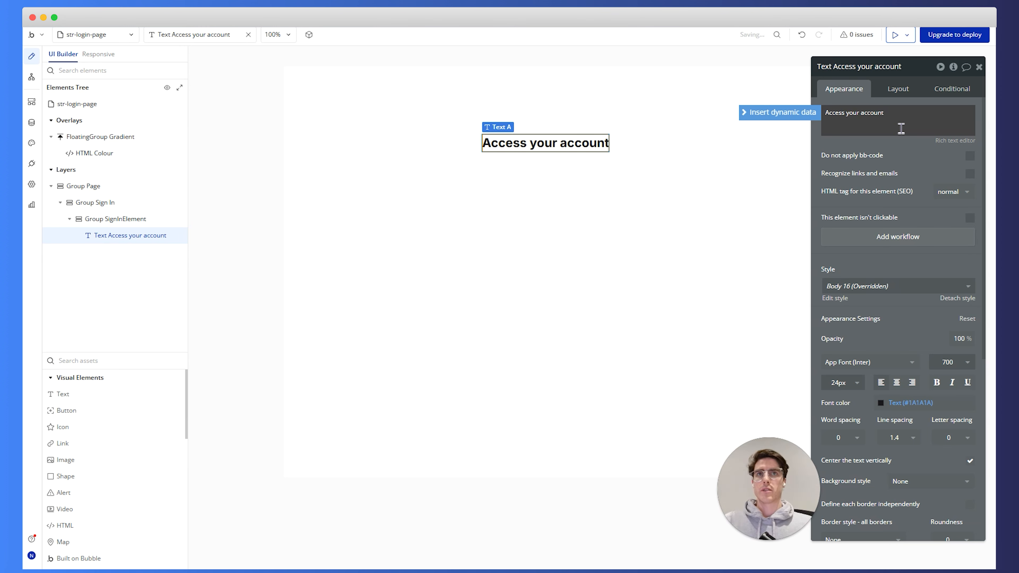
# Step: Apply the Heading 5 style to the "Access your account" text
pyautogui.click(924, 406)
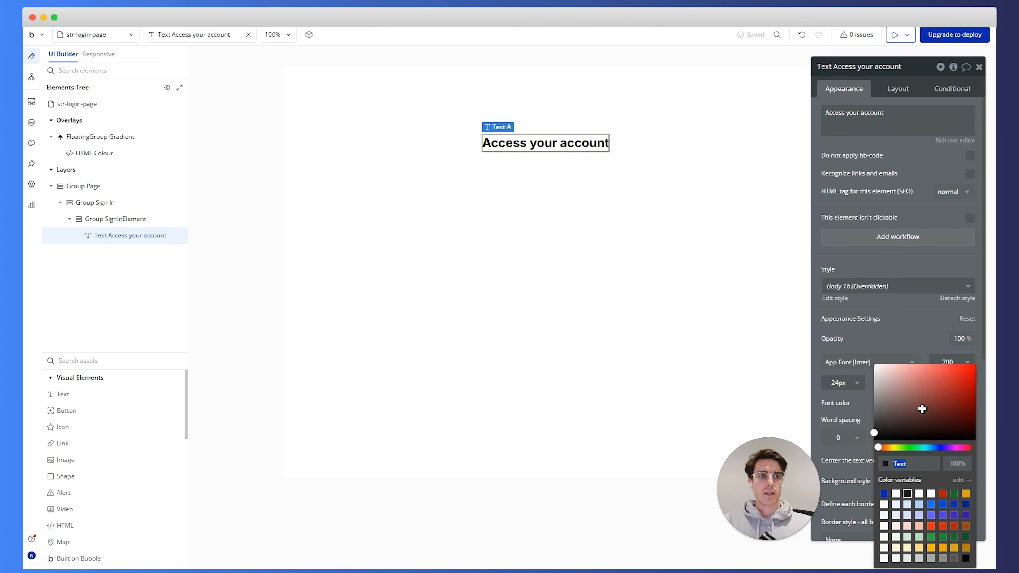
pyautogui.click(905, 331)
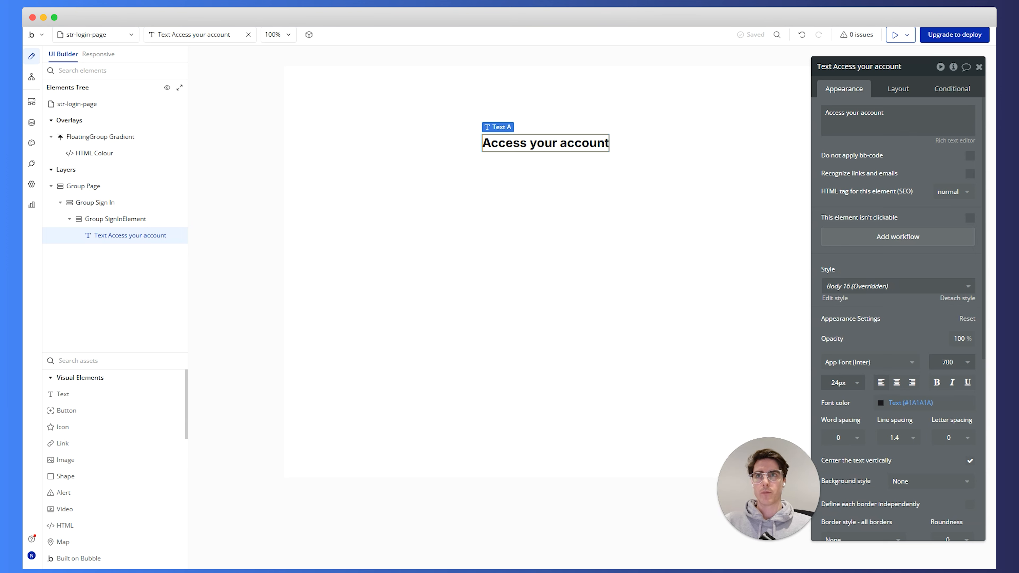
pyautogui.click(905, 292)
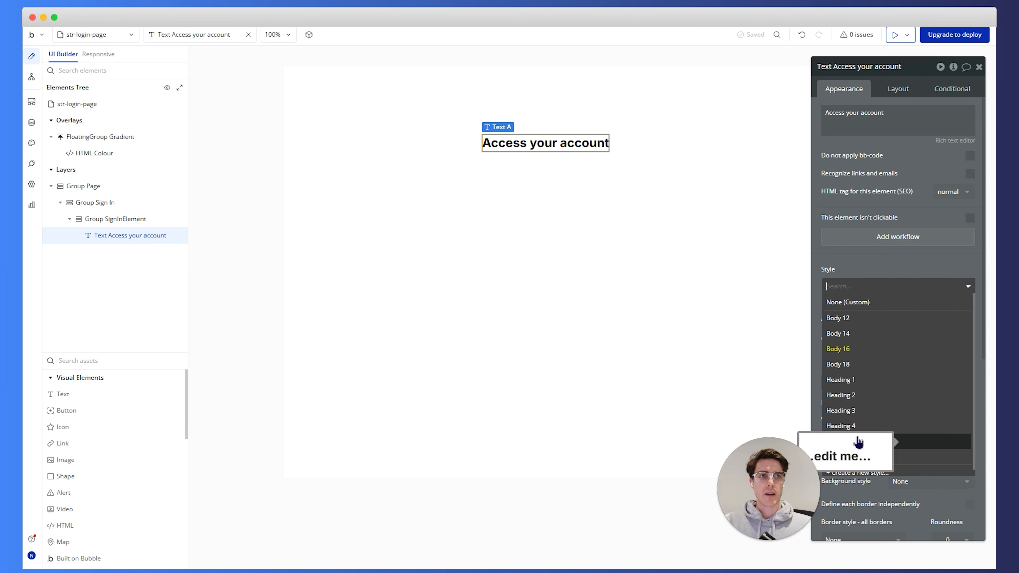
pyautogui.click(927, 444)
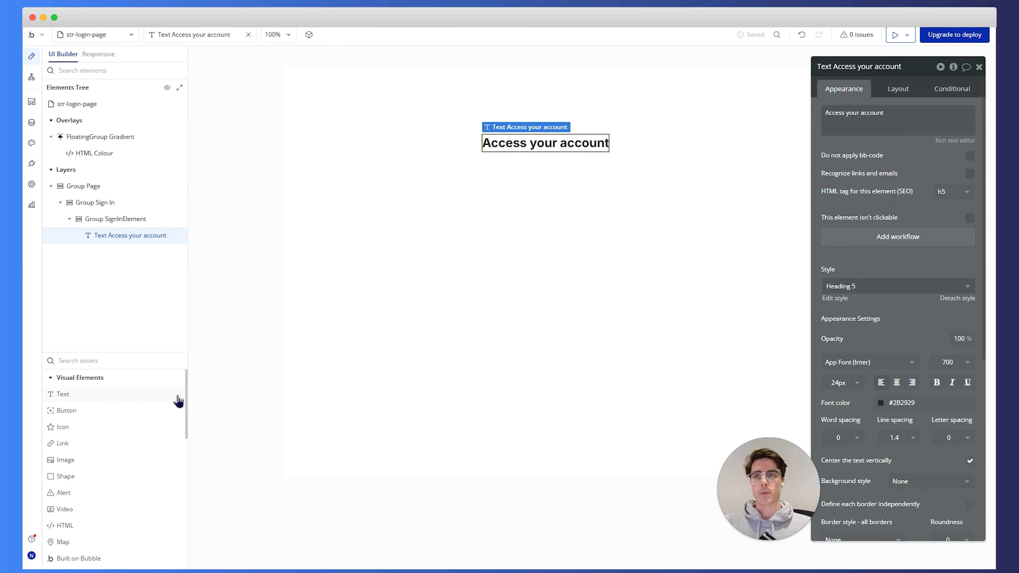
# Step: Duplicate the "Access your account" text within Group SignInElement
pyautogui.rightClick(565, 143)
pyautogui.click(595, 270)
pyautogui.rightClick(552, 144)
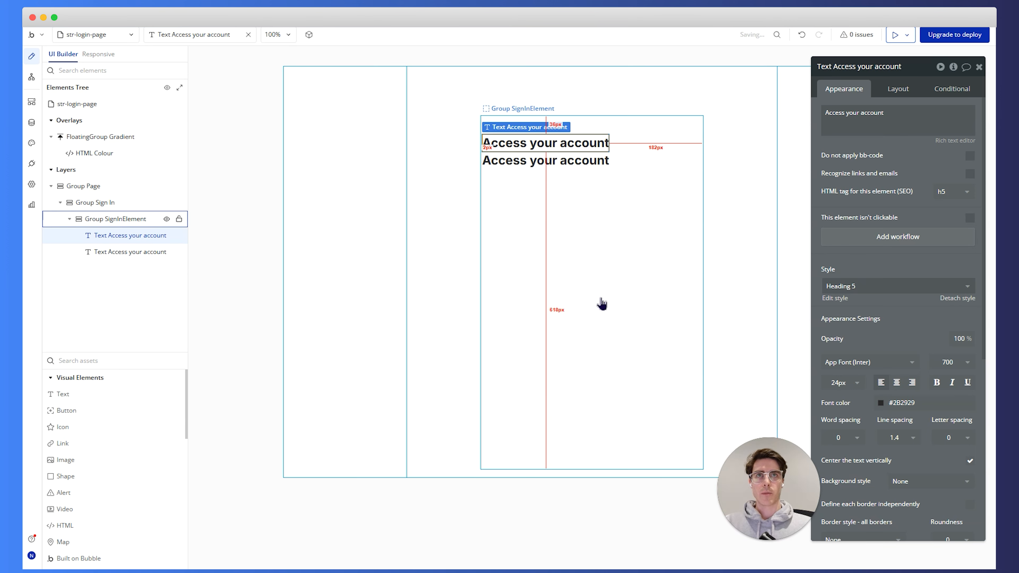
pyautogui.click(600, 300)
# Step: Apply the Body 14 style to the duplicated heading and change its text to "Email"
pyautogui.click(877, 286)
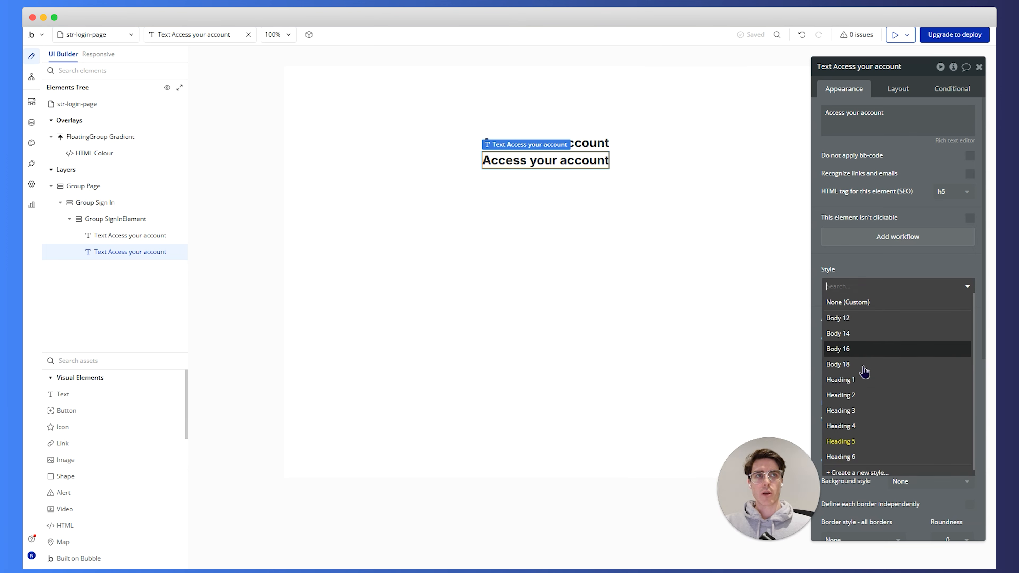
pyautogui.click(850, 354)
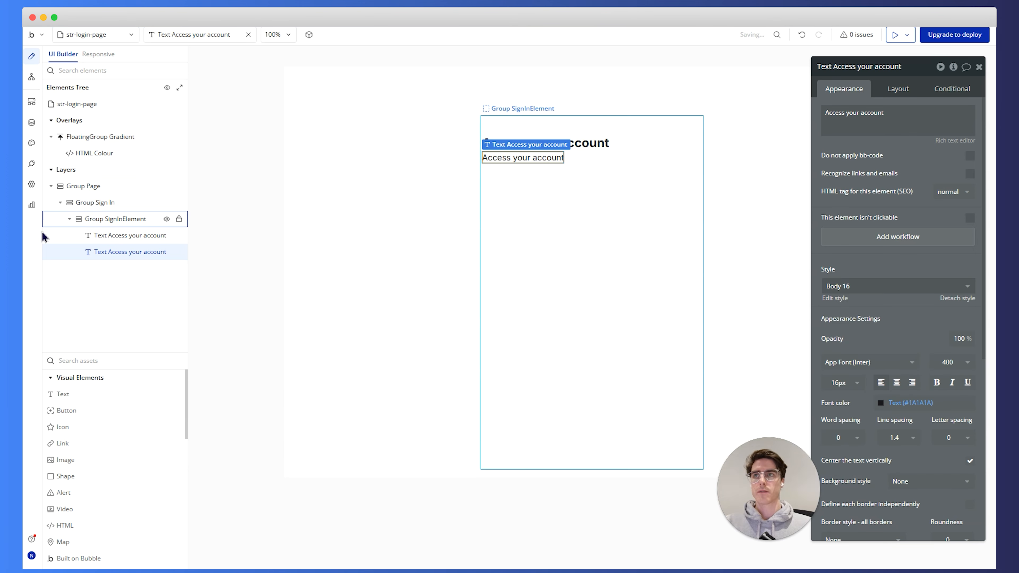
pyautogui.click(860, 286)
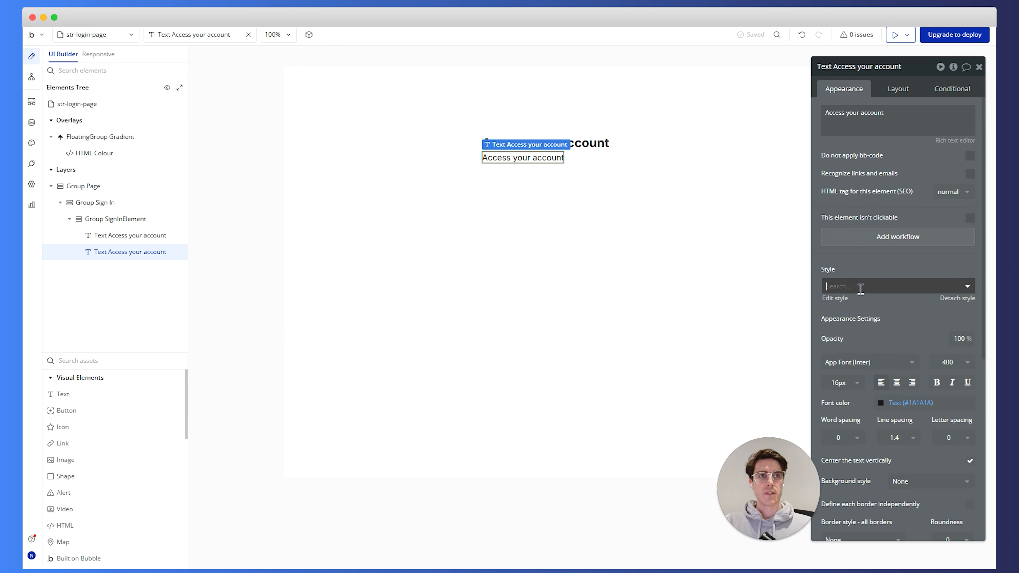
pyautogui.click(858, 340)
pyautogui.tripleClick(951, 123)
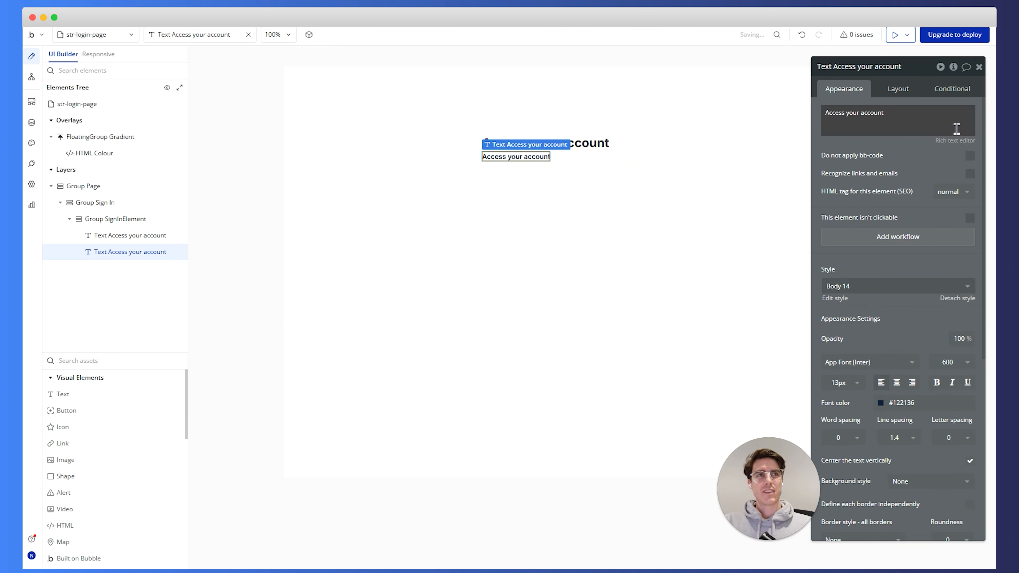
pyautogui.write('Email')
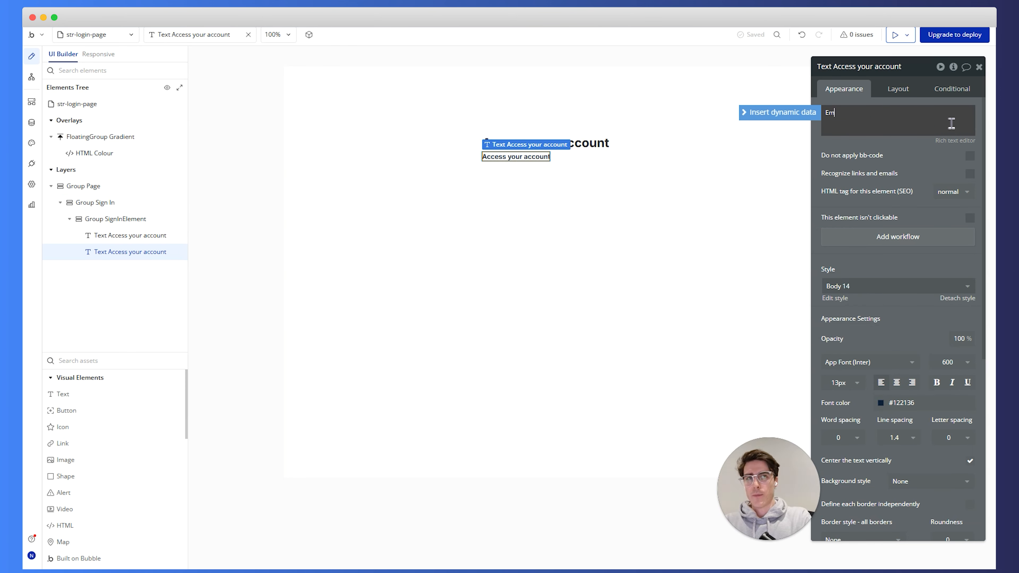
# Step: Duplicate the Email label and change the copy's text to "Password"
pyautogui.rightClick(492, 158)
pyautogui.click(532, 283)
pyautogui.rightClick(489, 158)
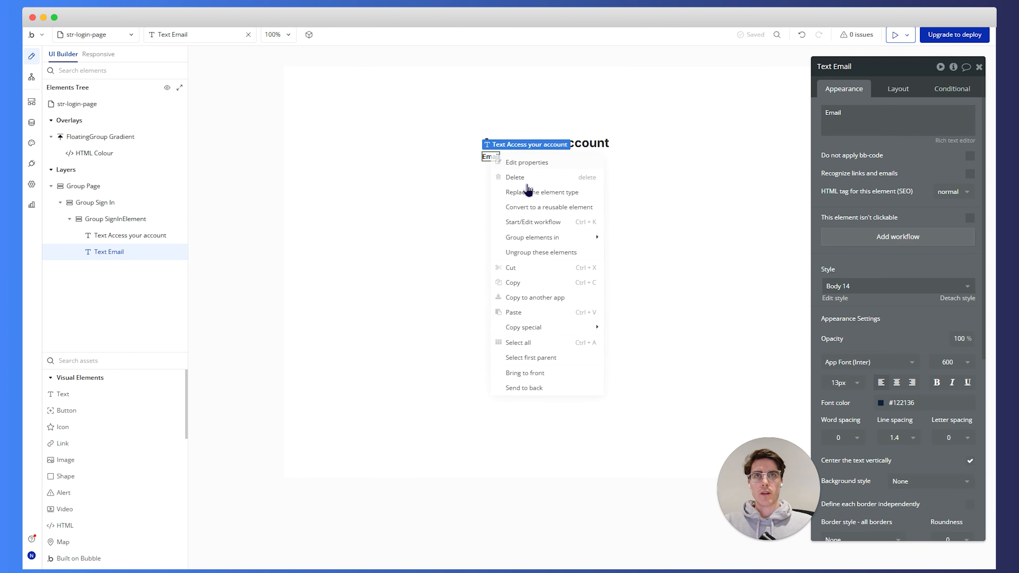
pyautogui.click(536, 314)
pyautogui.click(857, 124)
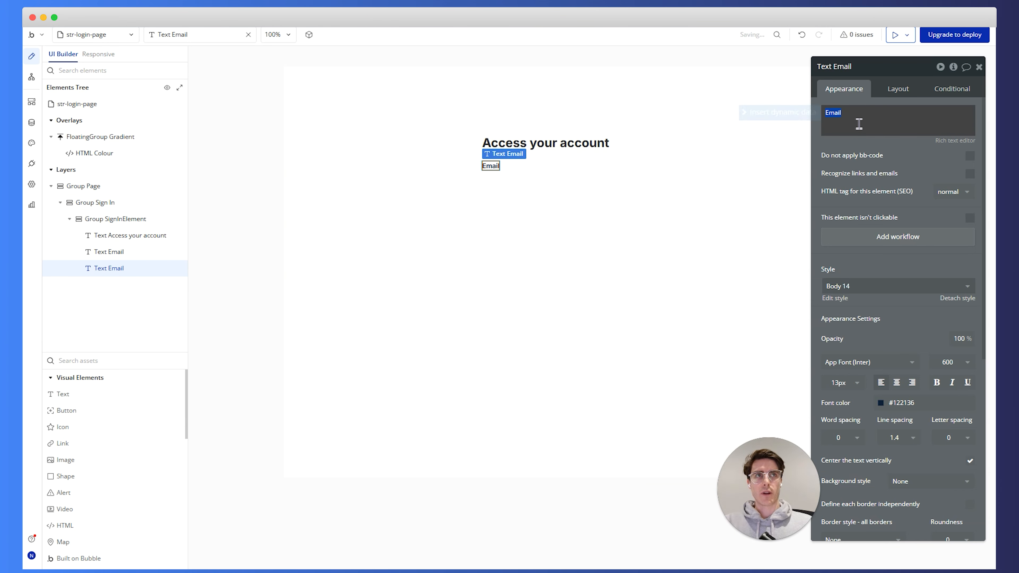
pyautogui.hotkey('ctrl', 'Tab')
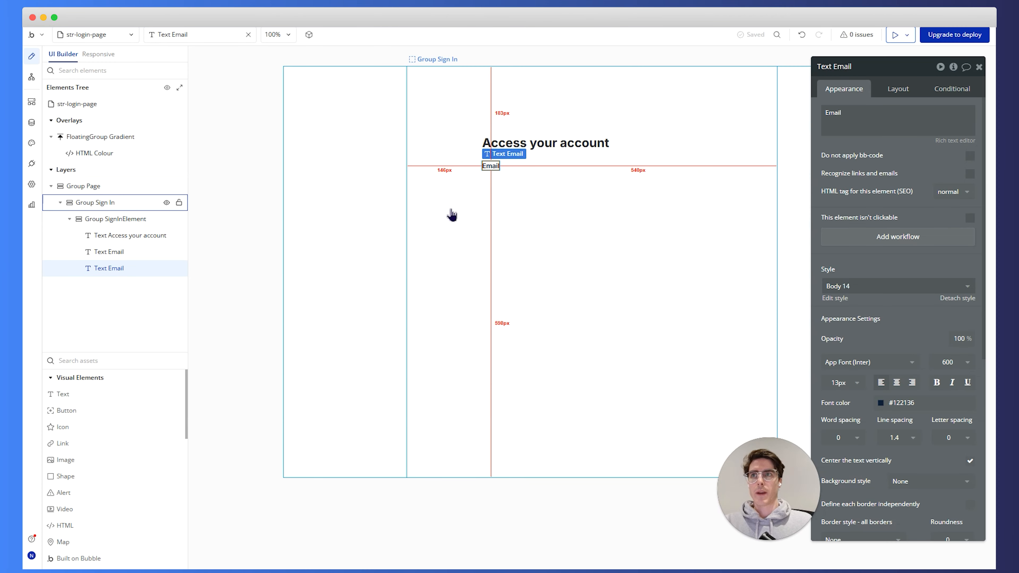
pyautogui.click(877, 123)
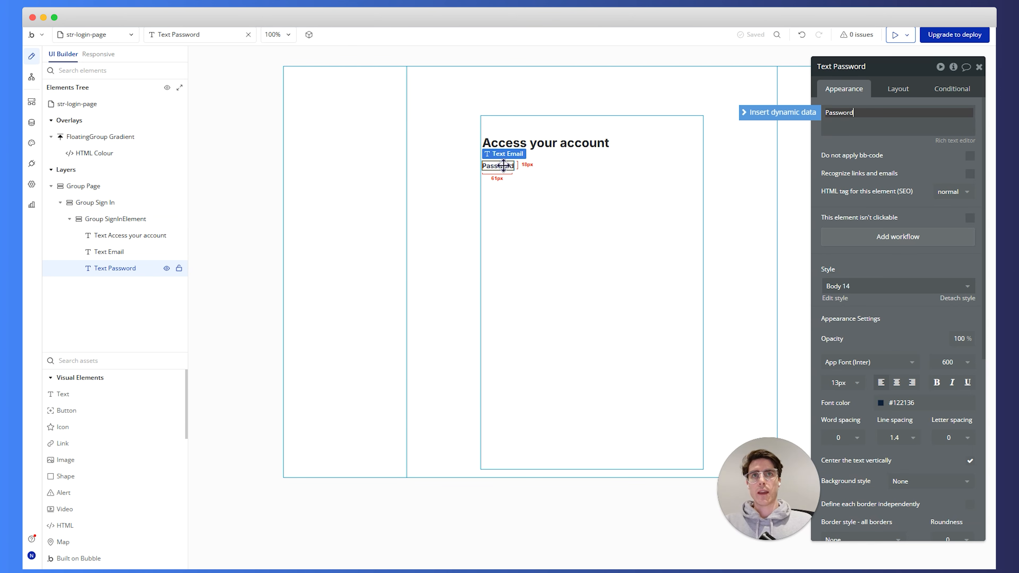
# Step: Duplicate the Password label inside Group SignInElement and change the copy's text to "Remember me"
pyautogui.rightClick(503, 165)
pyautogui.click(544, 293)
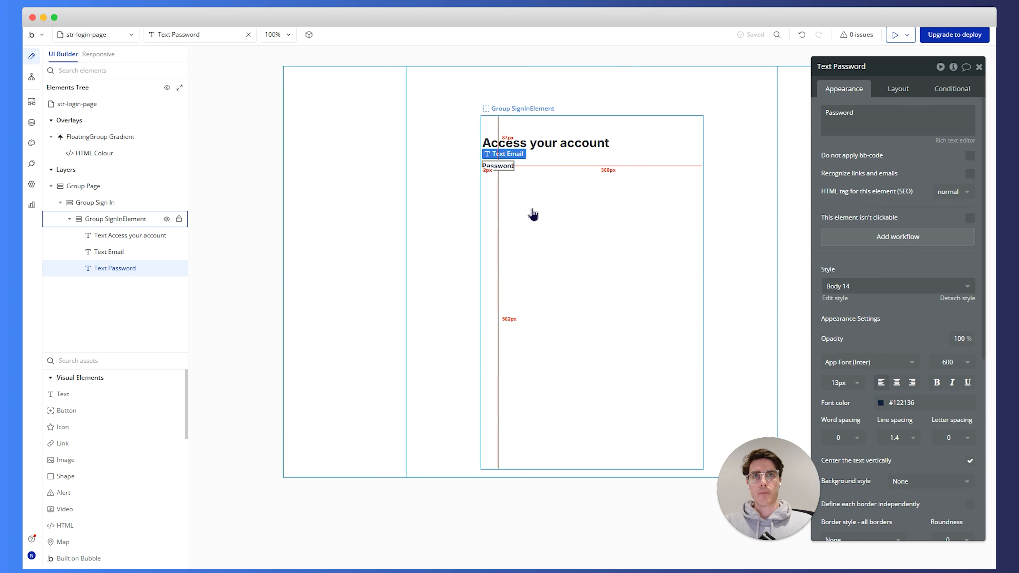
pyautogui.rightClick(533, 214)
pyautogui.click(558, 359)
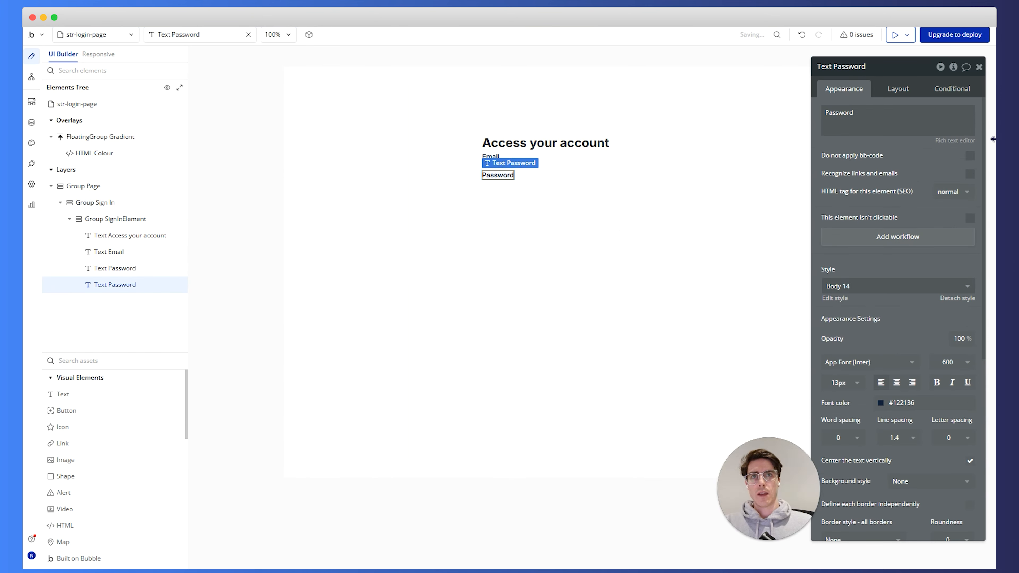
pyautogui.doubleClick(930, 117)
pyautogui.write('Remember me')
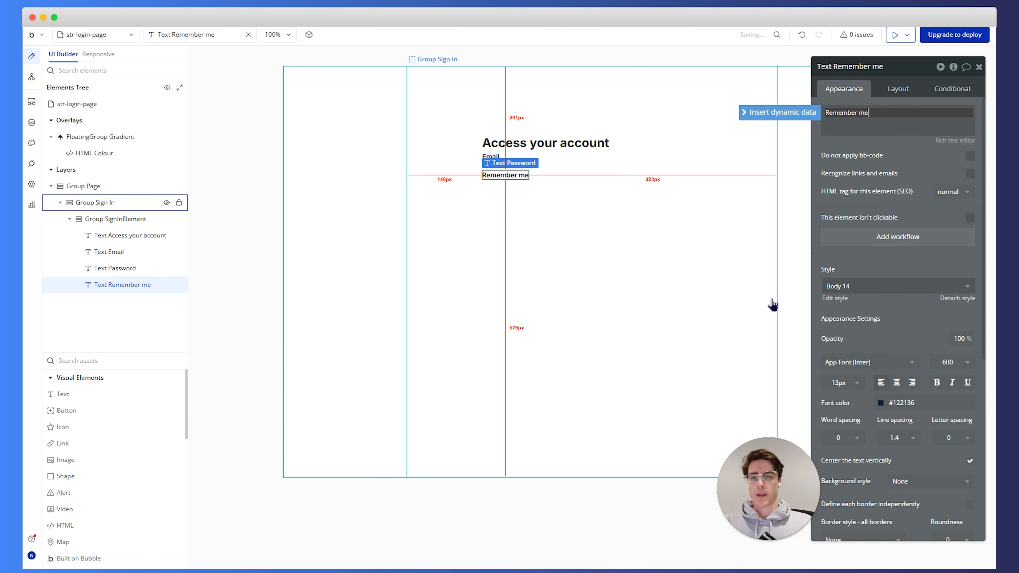
# Step: Set the font weight of the "Remember me" text to 500 (Medium)
pyautogui.click(506, 179)
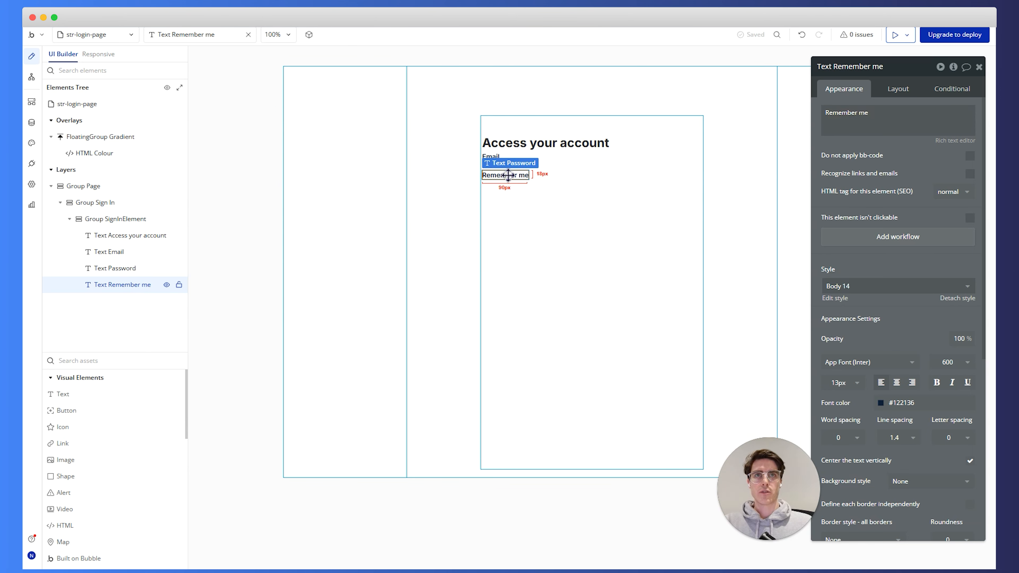
pyautogui.click(952, 362)
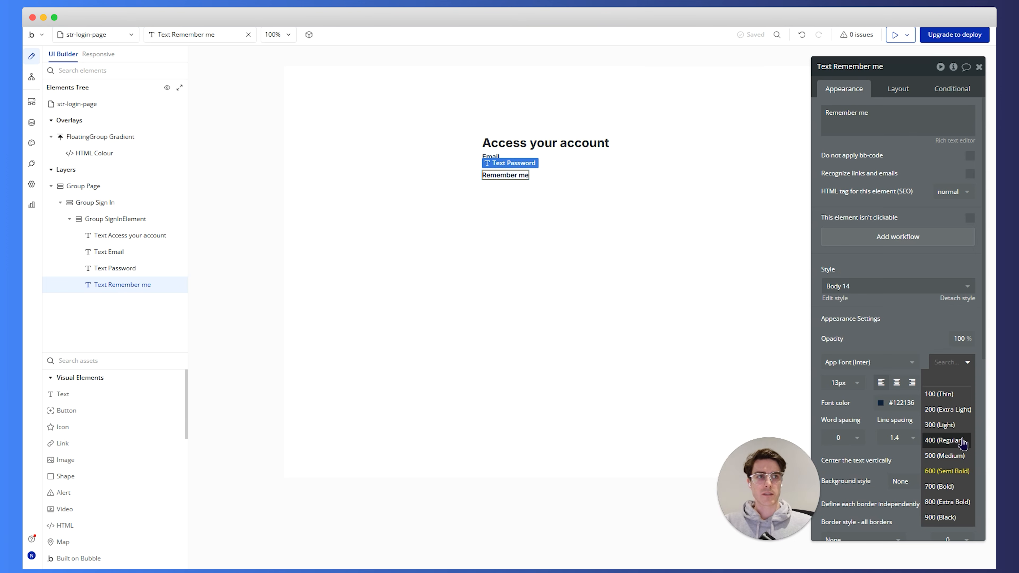
pyautogui.click(963, 441)
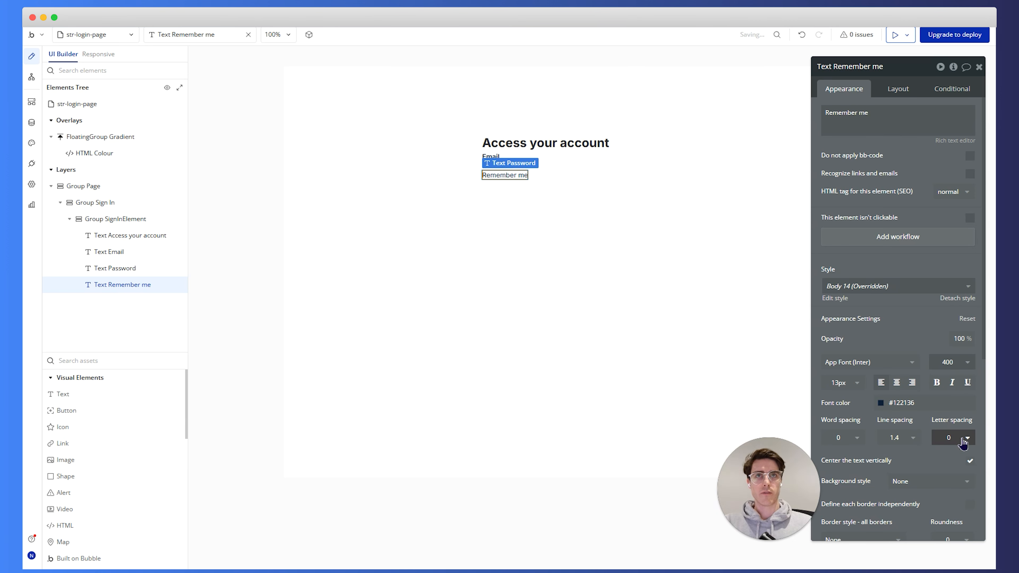
pyautogui.click(962, 359)
pyautogui.click(943, 456)
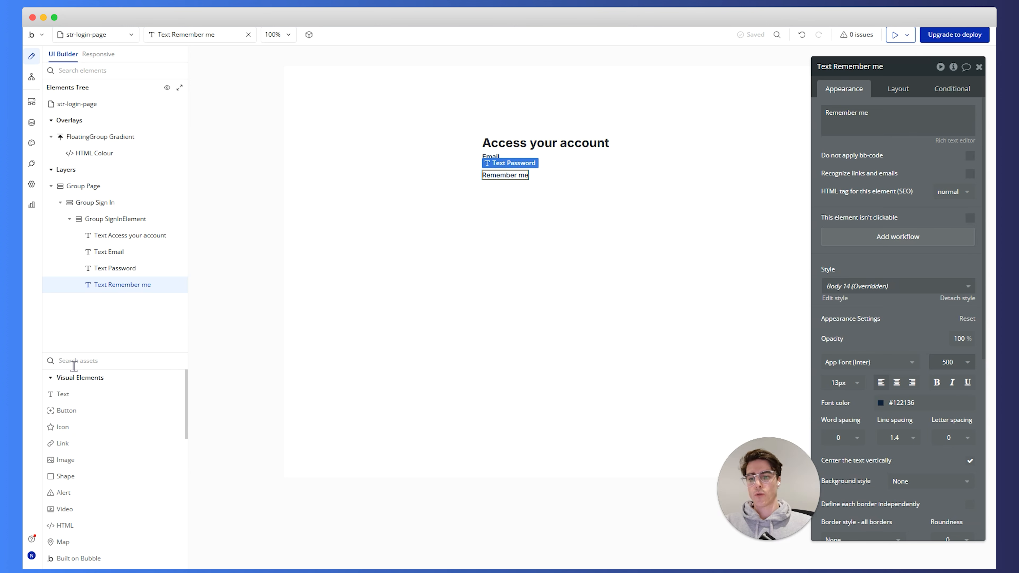
# Step: Add an Input element between the Email and Password labels and apply the Input Form style to it
pyautogui.write('input')
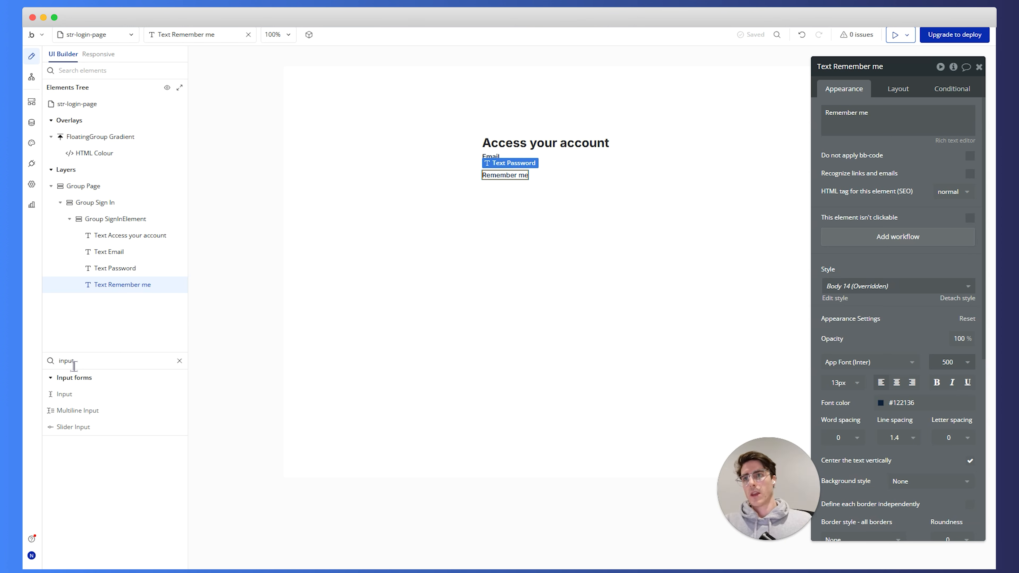
pyautogui.moveTo(79, 393); pyautogui.dragTo(110, 258)
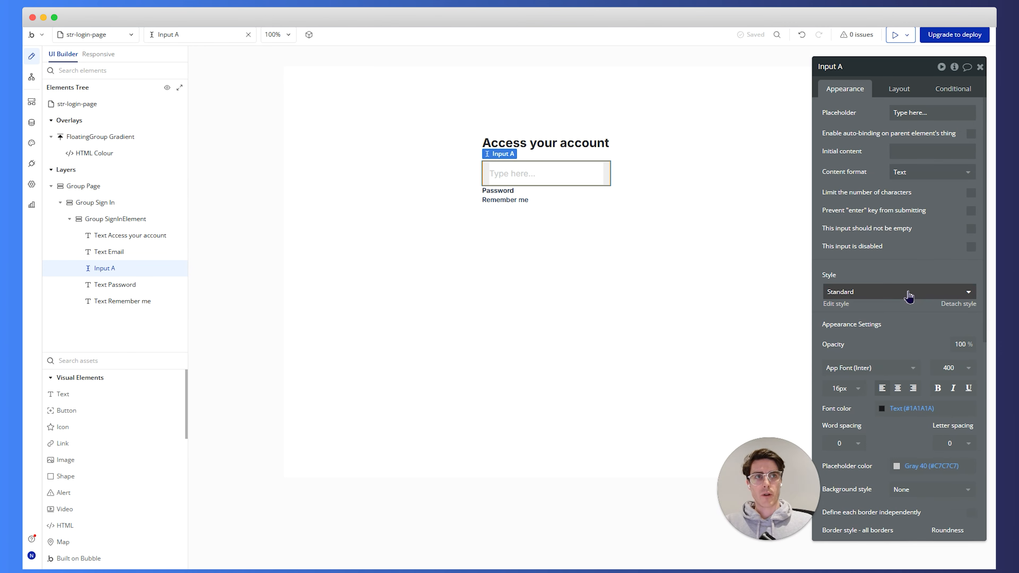
pyautogui.click(908, 296)
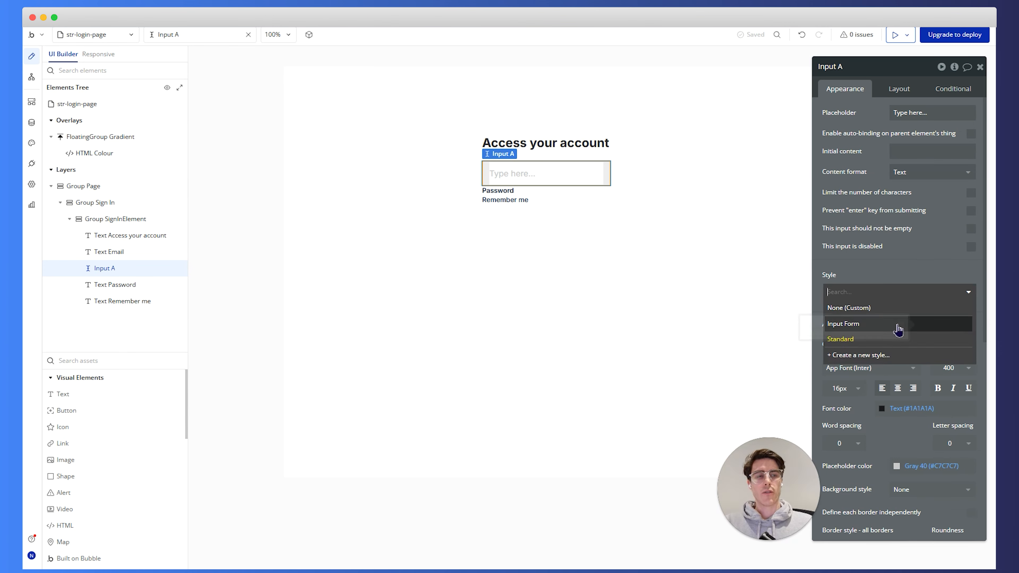
pyautogui.click(937, 328)
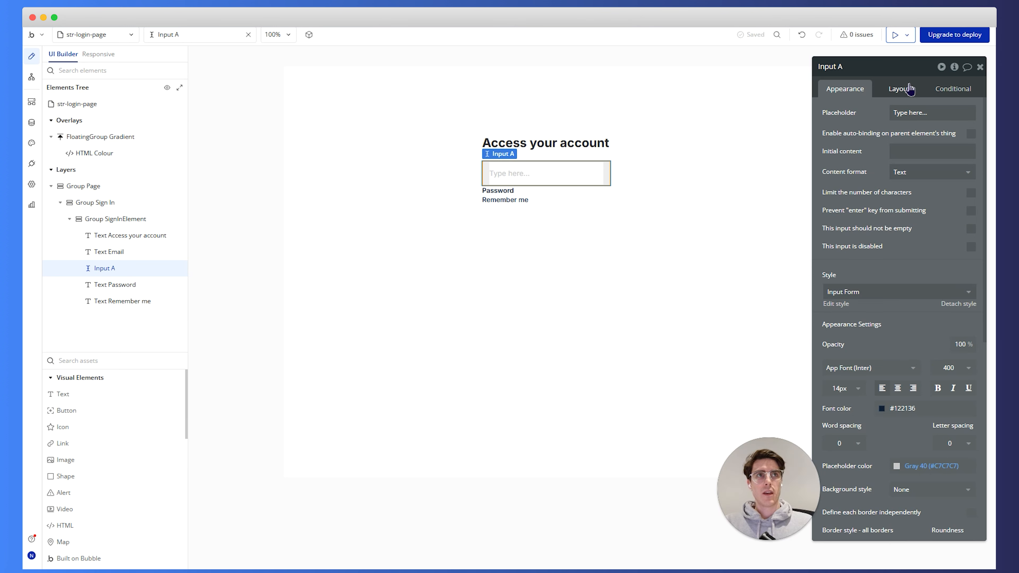
# Step: Clear the new input's placeholder text and open its layout settings
pyautogui.click(918, 114)
pyautogui.press('BackSpace')
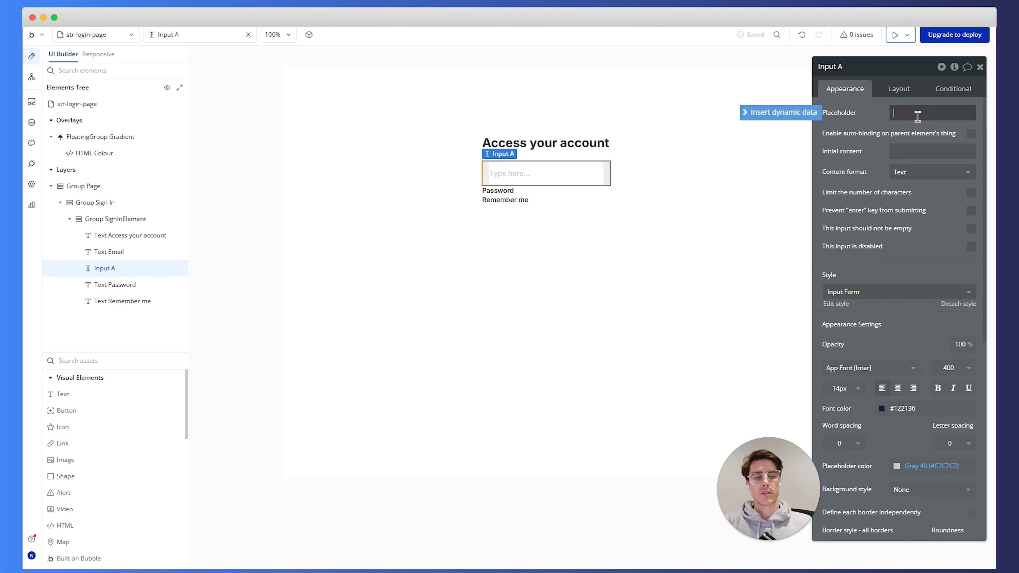
pyautogui.click(899, 89)
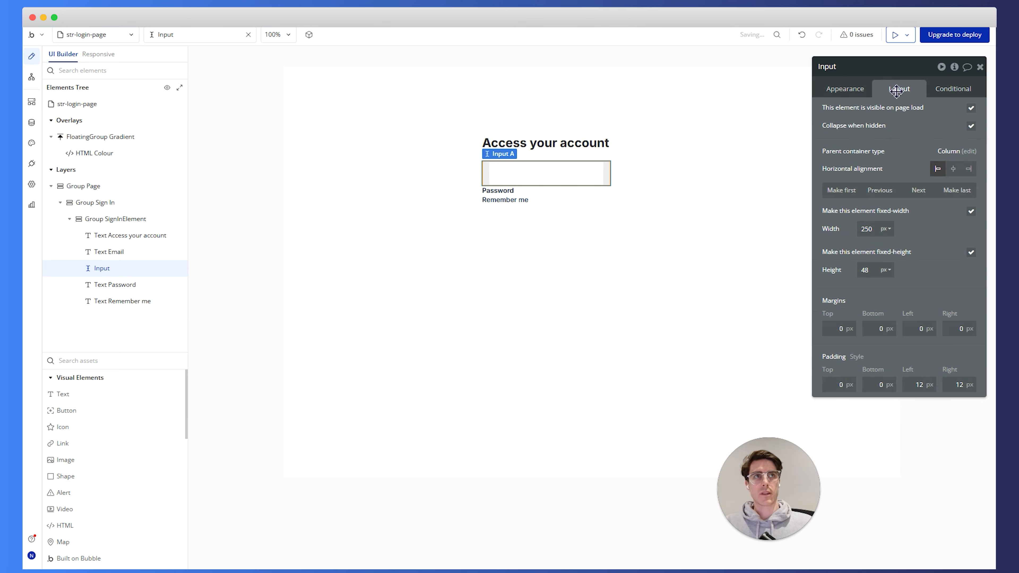
# Step: Turn off fixed width for the input under the Email label and set its height to 44 px
pyautogui.click(971, 211)
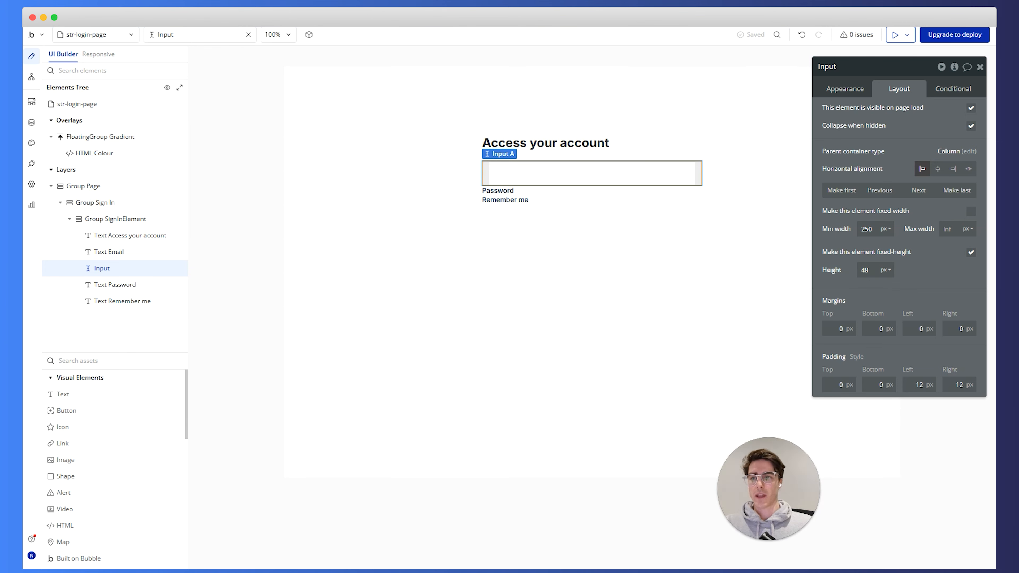
pyautogui.click(865, 271)
pyautogui.write('44')
pyautogui.press('Tab')
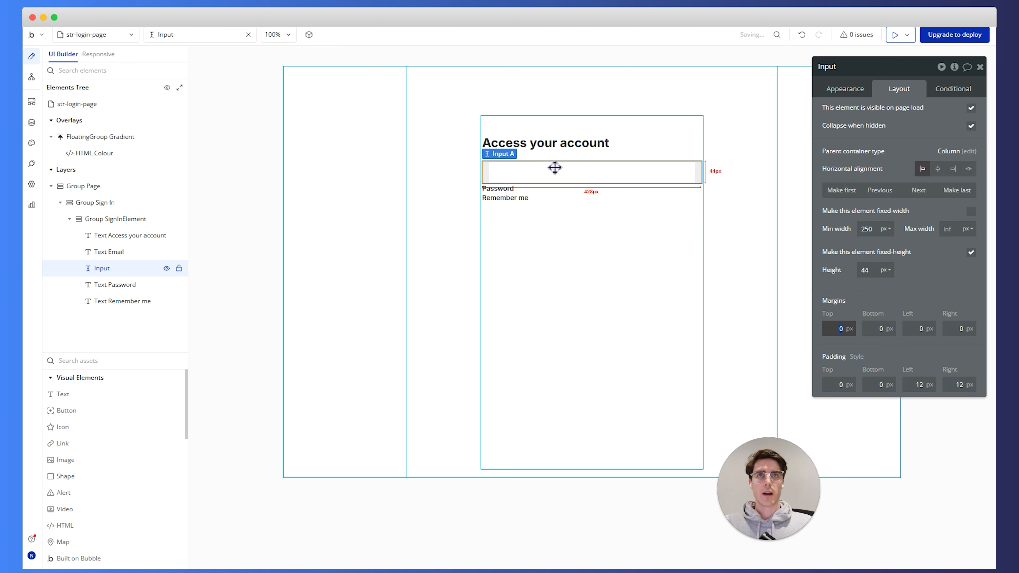
pyautogui.click(576, 196)
pyautogui.click(587, 171)
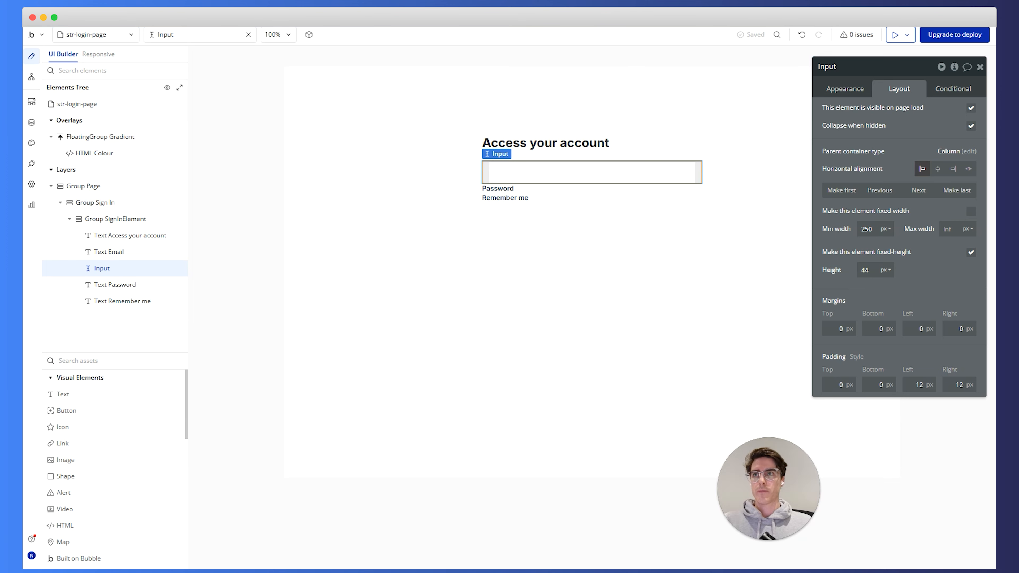
# Step: Rename the email input to "Input EmailSignIn" and set its content format to Email
pyautogui.click(844, 89)
pyautogui.click(873, 67)
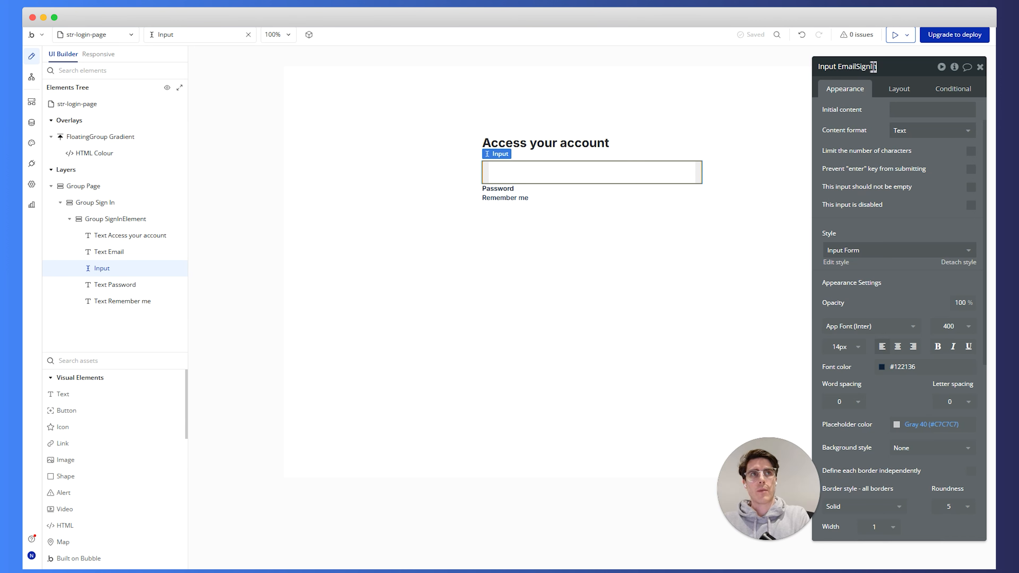
pyautogui.press('Return')
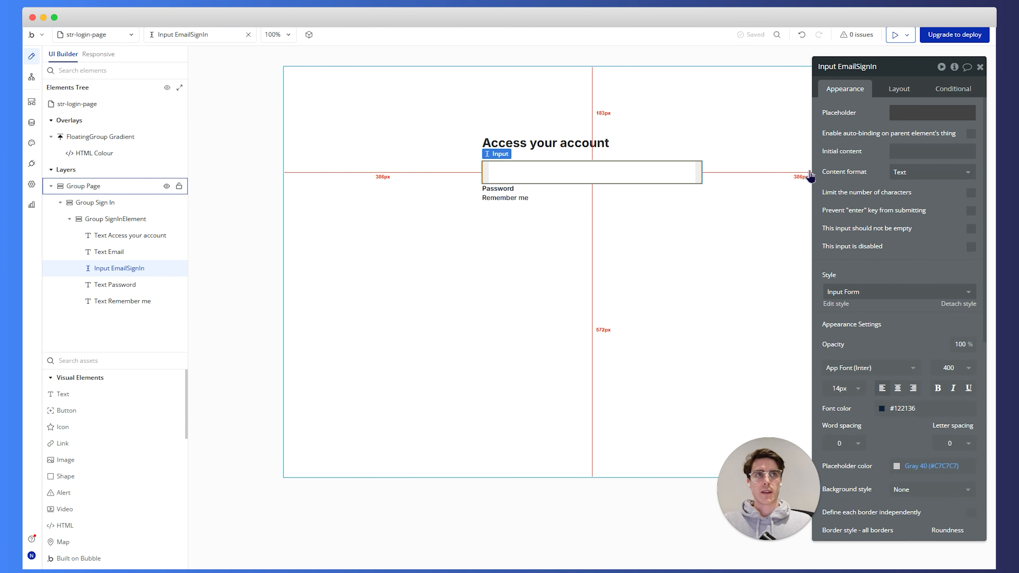
pyautogui.click(924, 181)
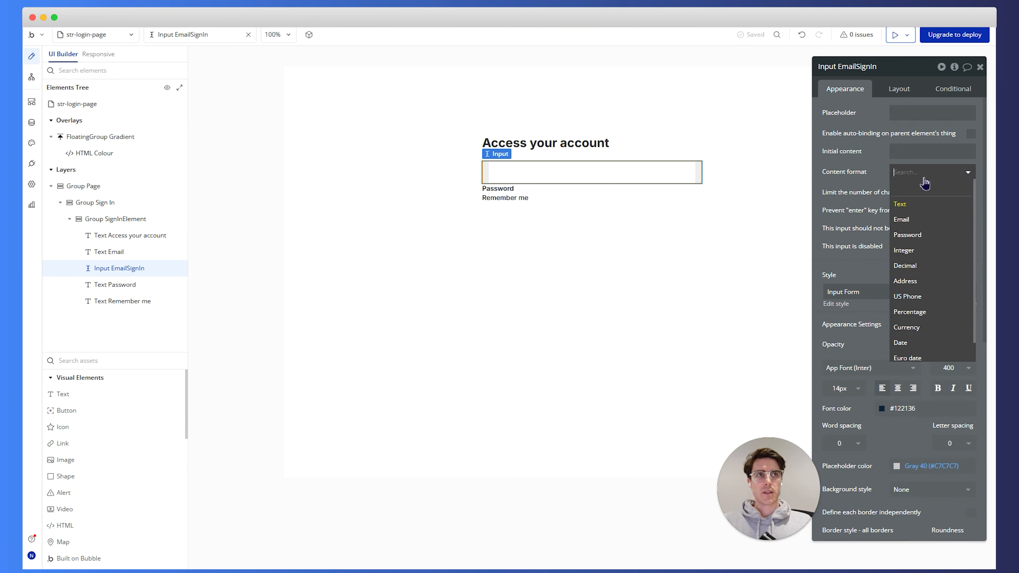
pyautogui.click(926, 219)
pyautogui.click(619, 248)
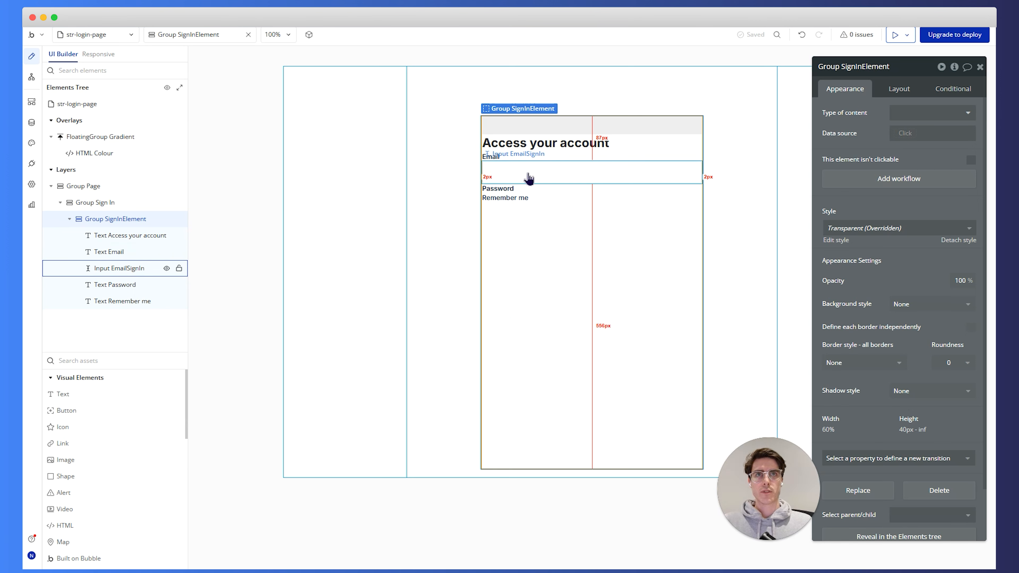
# Step: Copy Input EmailSignIn and paste the copy directly below the Password label
pyautogui.click(498, 160)
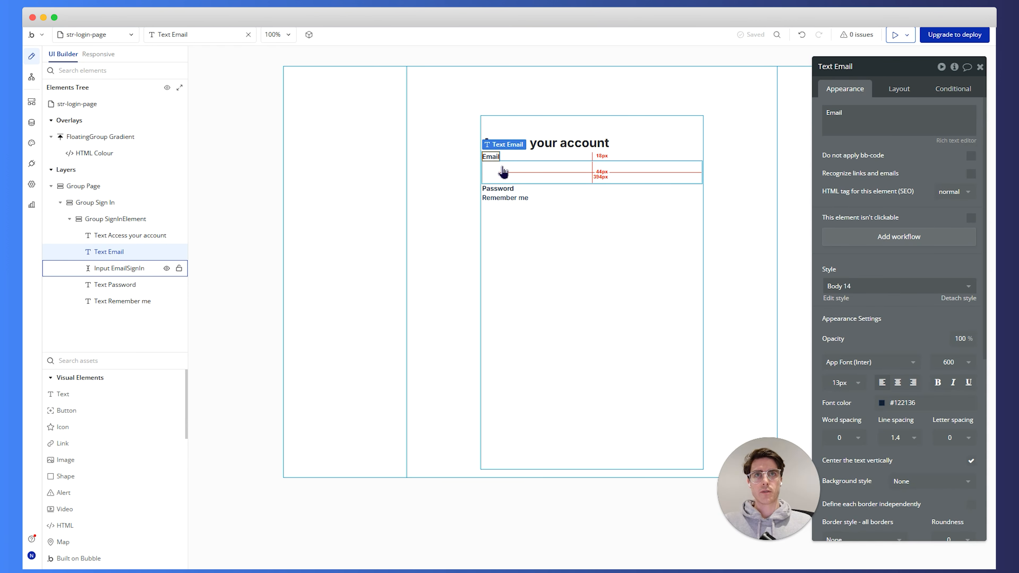
pyautogui.click(503, 171)
pyautogui.rightClick(504, 168)
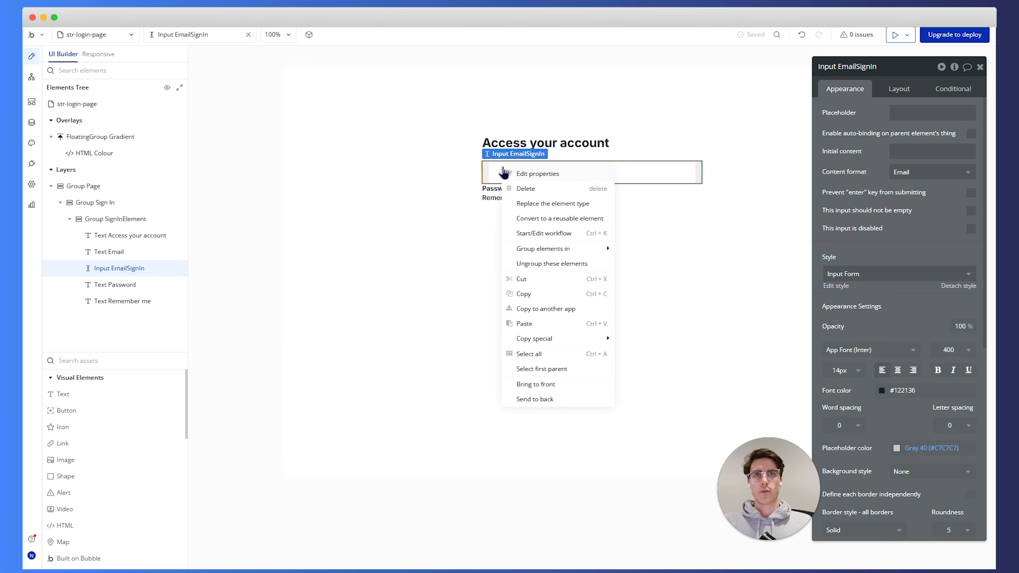
pyautogui.click(558, 299)
pyautogui.click(507, 188)
pyautogui.rightClick(506, 190)
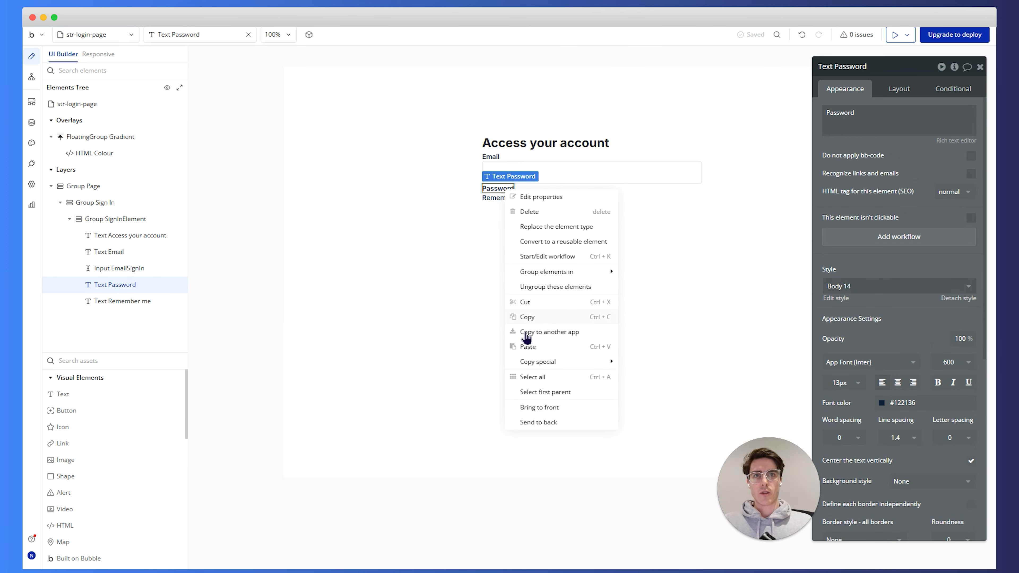
pyautogui.click(527, 346)
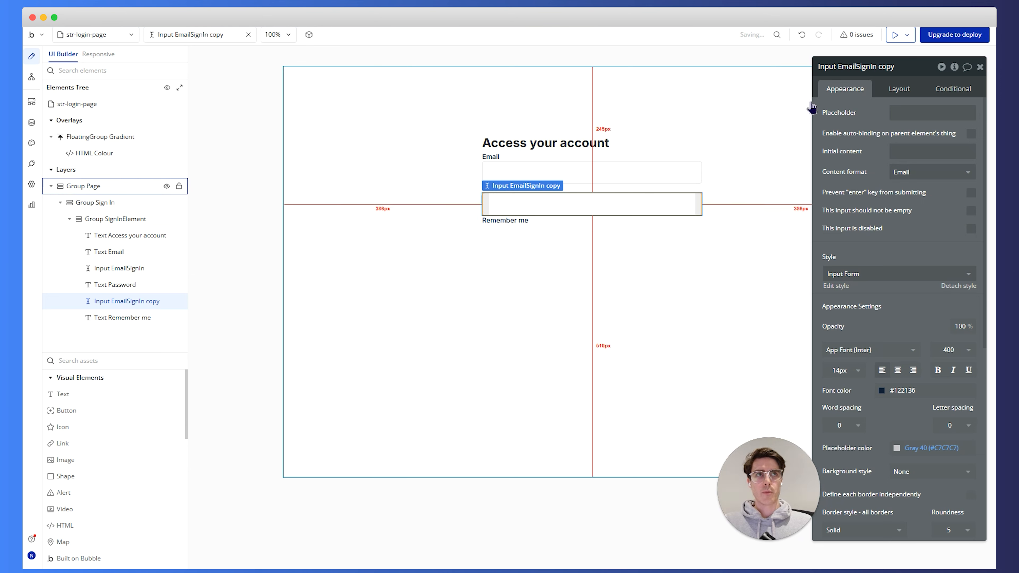
# Step: Rename the pasted input to "Input PasswordSignIn" and set its content format to Password
pyautogui.click(838, 69)
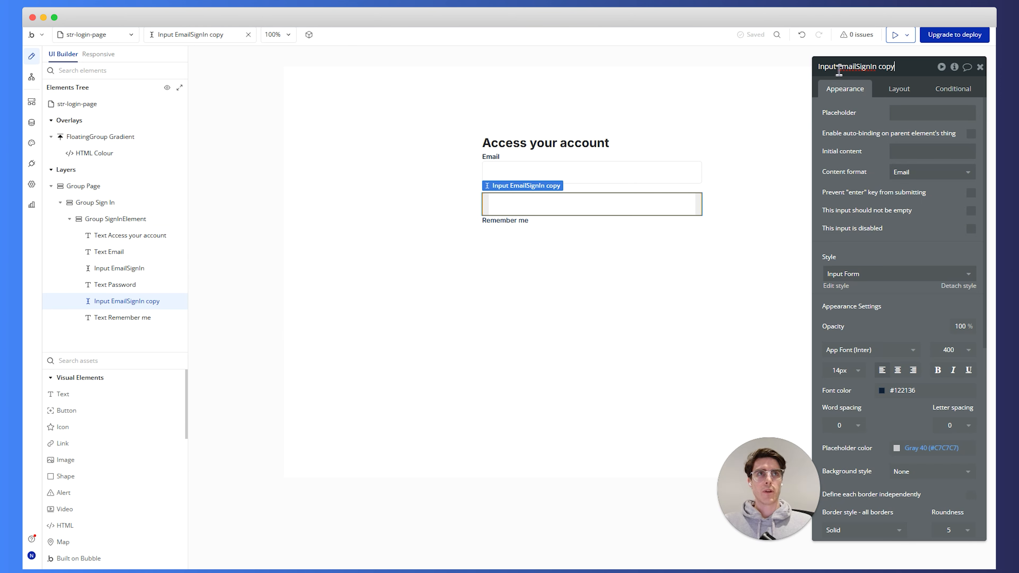
pyautogui.moveTo(838, 69); pyautogui.dragTo(897, 70)
pyautogui.write('Passw')
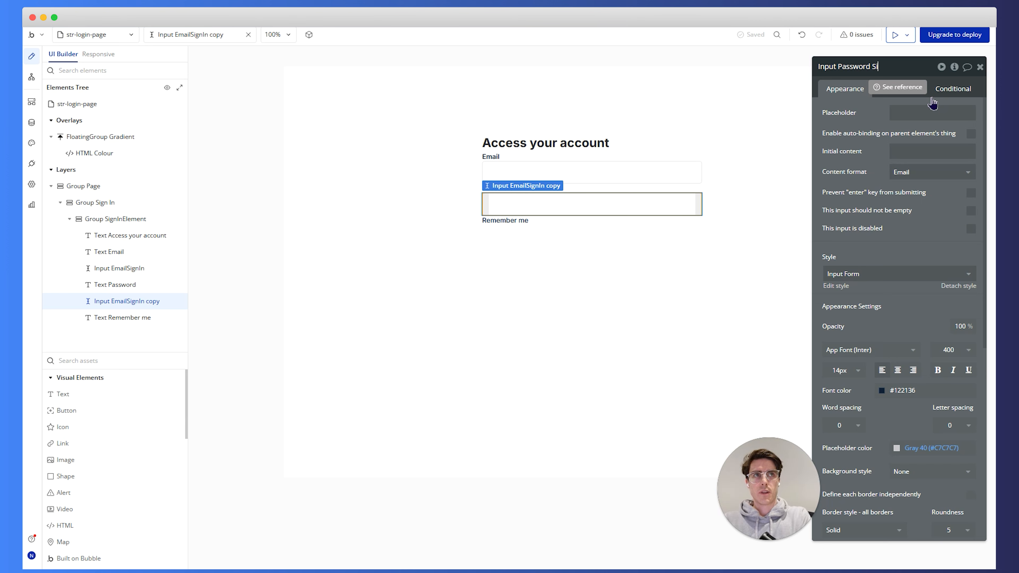
pyautogui.write('ordSignIn')
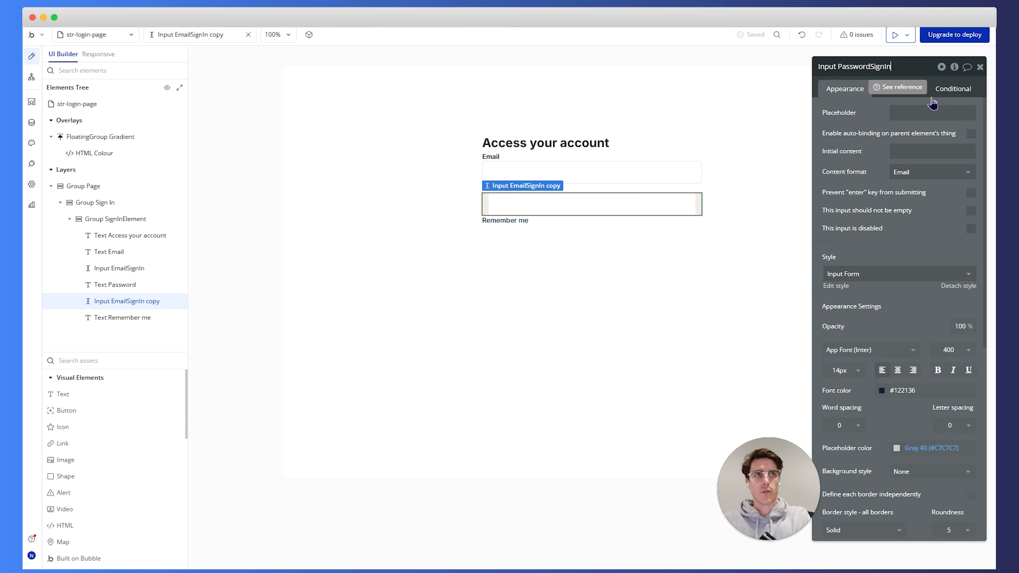
pyautogui.click(933, 172)
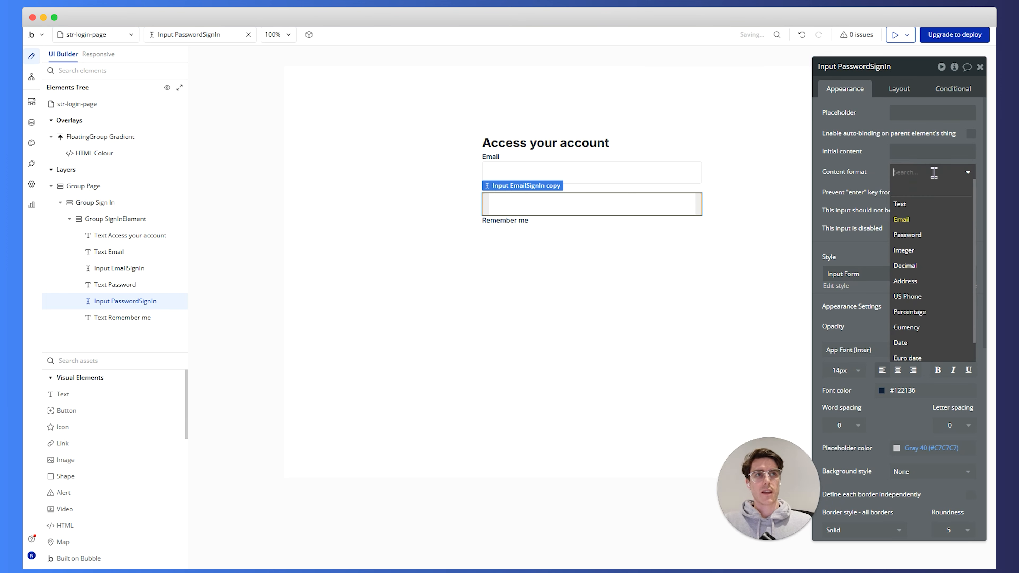
pyautogui.click(915, 235)
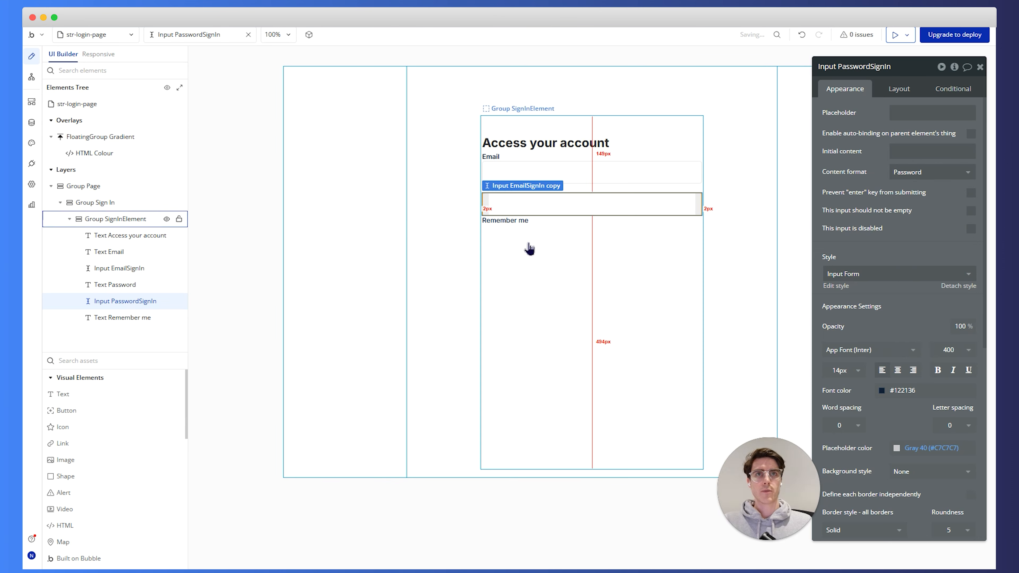
pyautogui.click(569, 266)
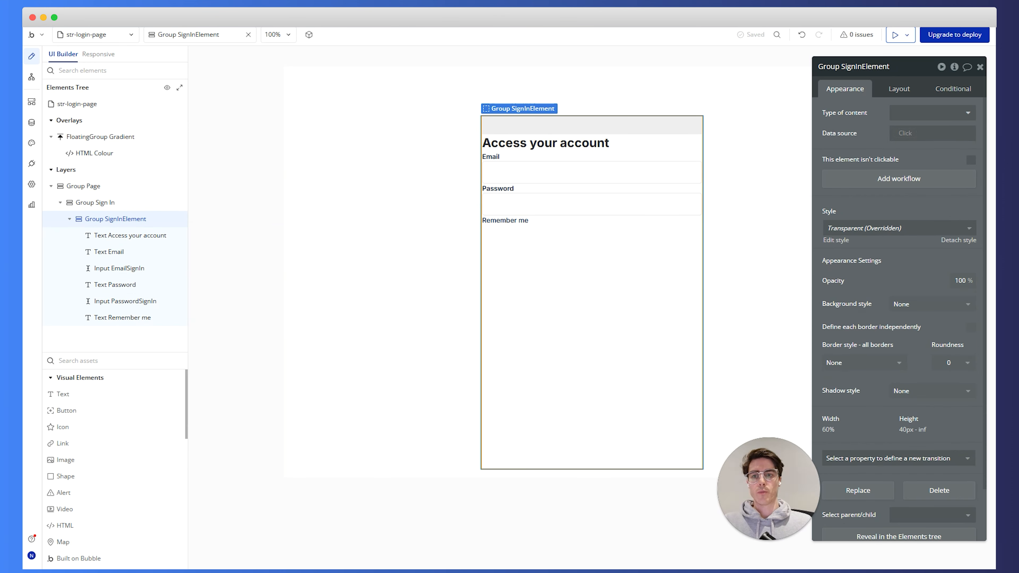
# Step: Group the Email label and Input EmailSignIn in a column container and name it "Group EmailInputs"
pyautogui.click(492, 161)
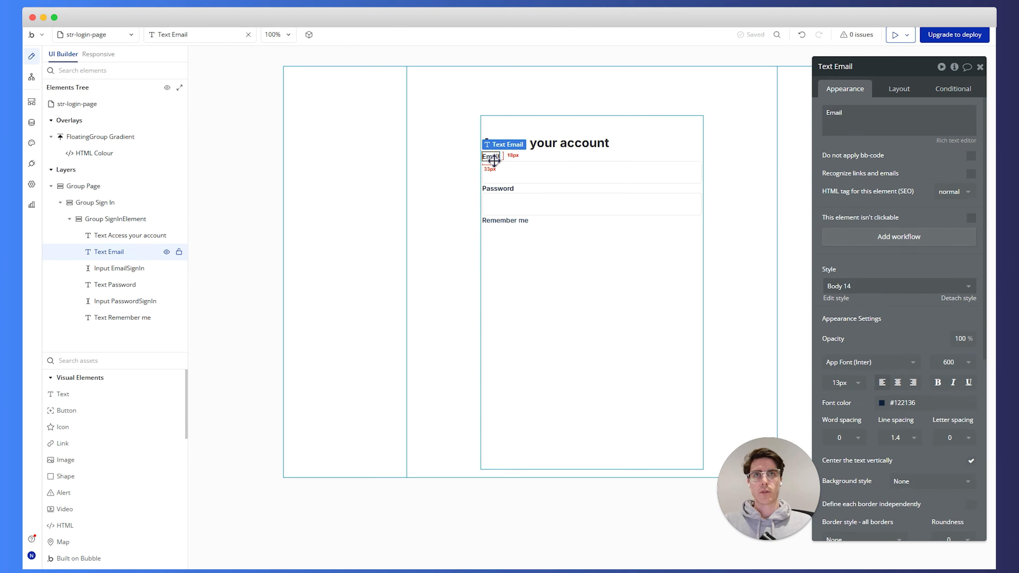
pyautogui.keyDown('shift'); pyautogui.click(525, 176); pyautogui.keyUp('shift')
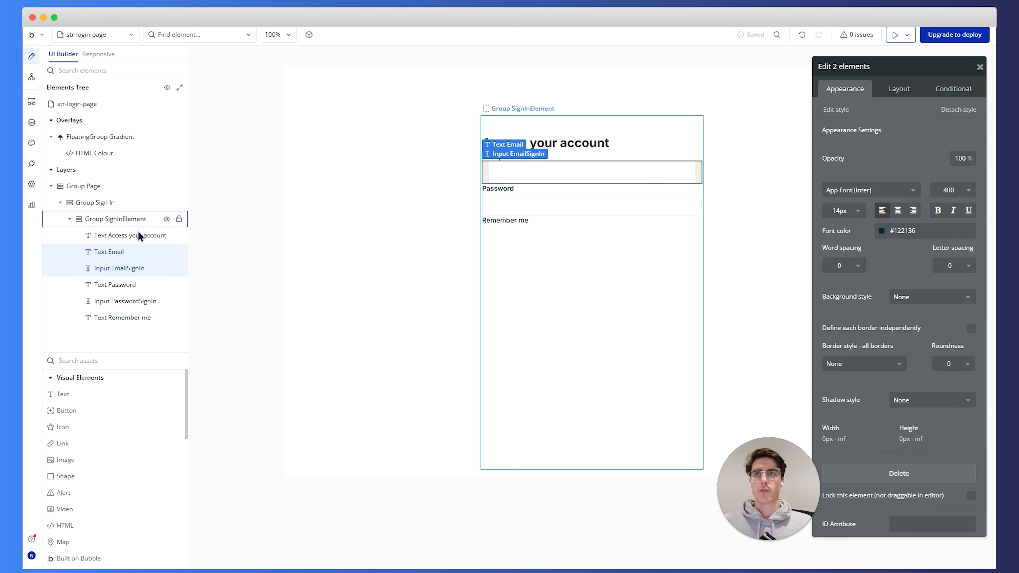
pyautogui.click(122, 257)
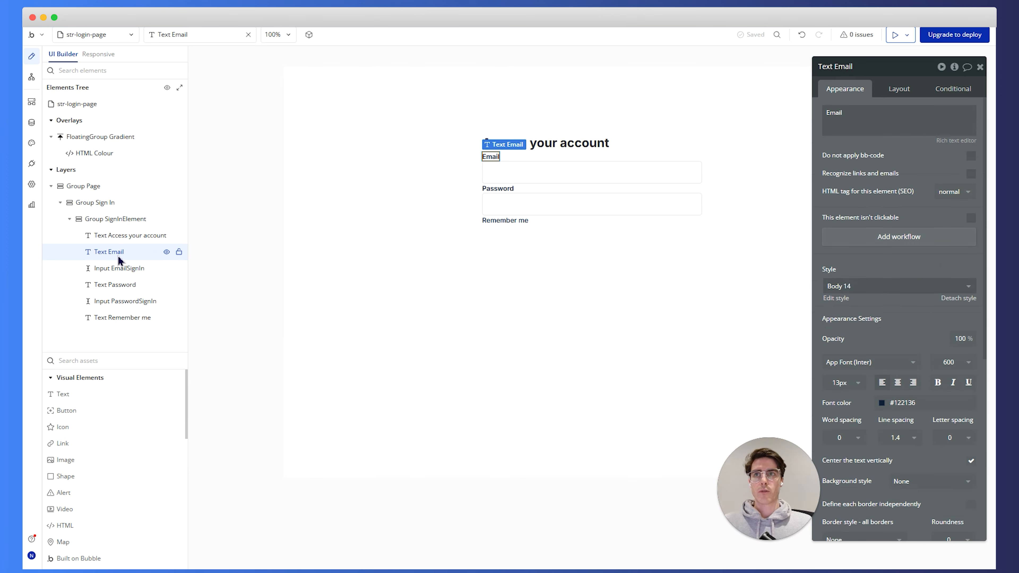
pyautogui.keyDown('shift'); pyautogui.click(118, 272); pyautogui.keyUp('shift')
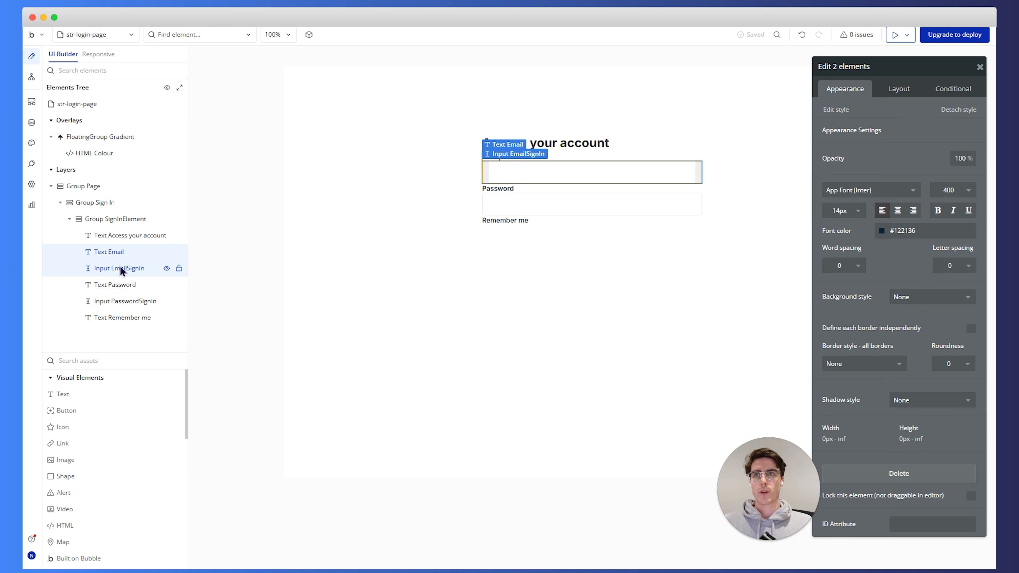
pyautogui.rightClick(121, 270)
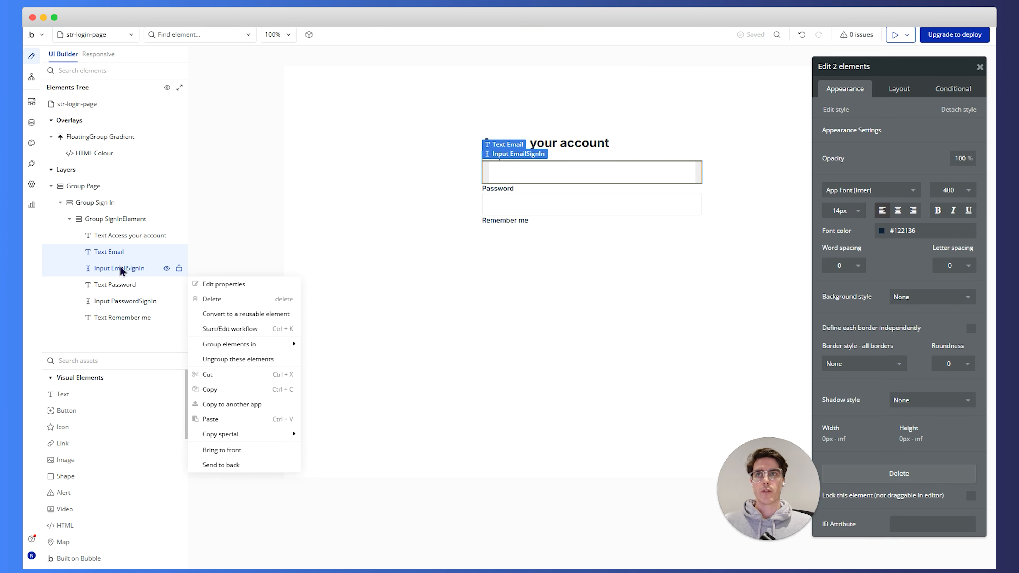
pyautogui.moveTo(254, 348)
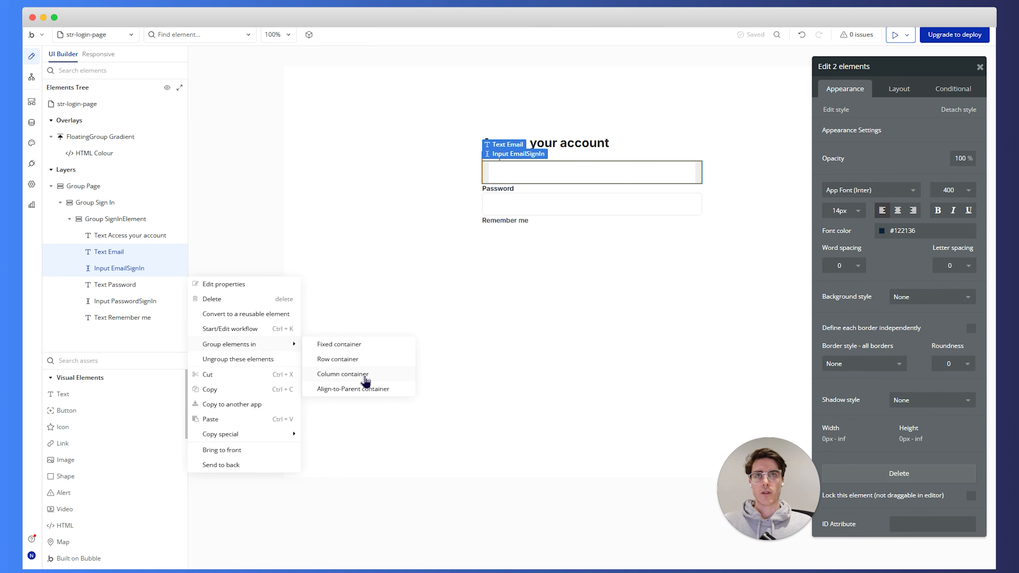
pyautogui.click(343, 374)
pyautogui.doubleClick(851, 71)
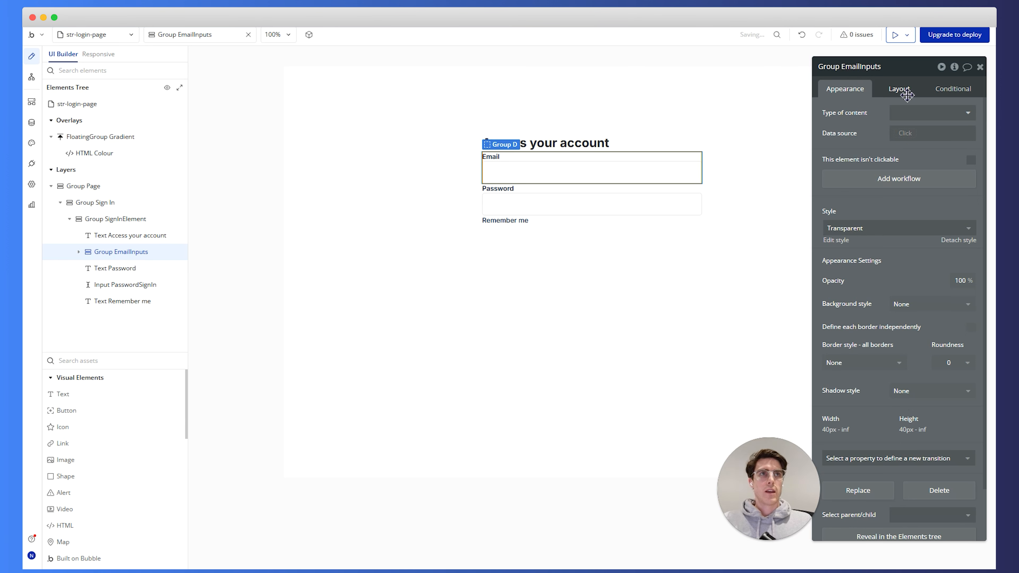
# Step: Apply gap spacing between the elements of Group EmailInputs with a row gap of 12 px
pyautogui.click(900, 89)
pyautogui.click(970, 155)
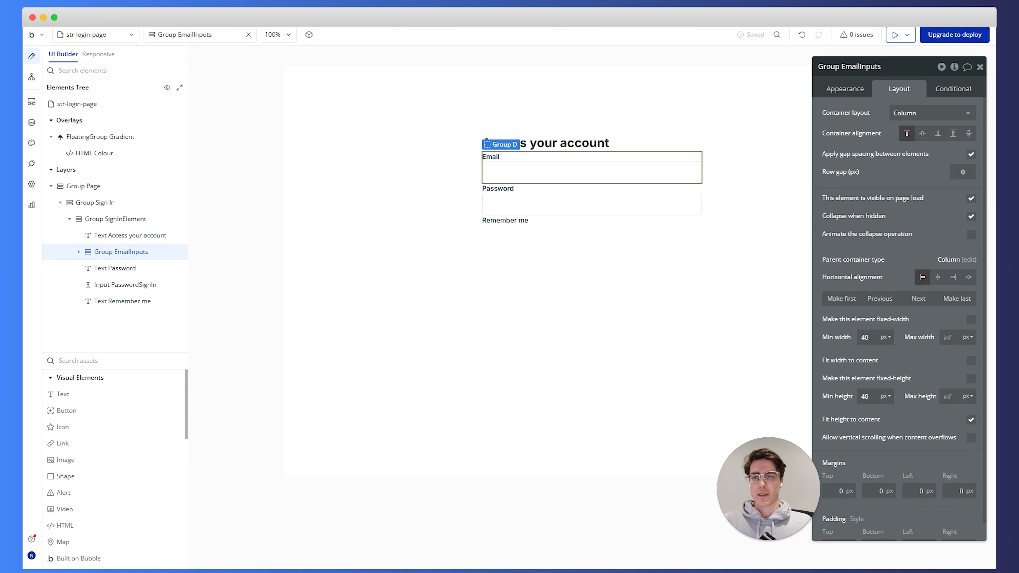
pyautogui.click(962, 171)
pyautogui.write('12')
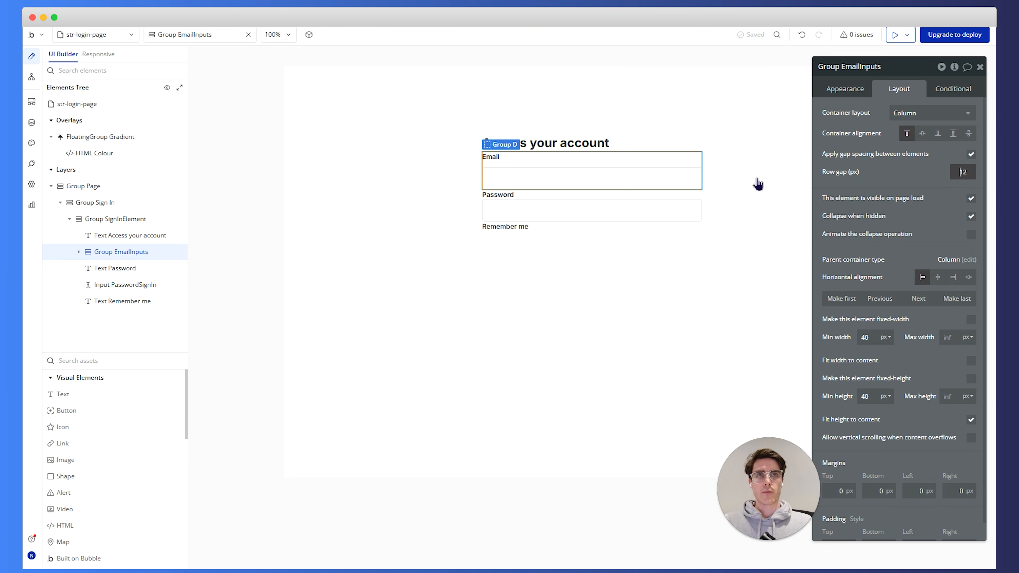
# Step: Group the Password label and Input PasswordSignIn in a column container
pyautogui.click(503, 199)
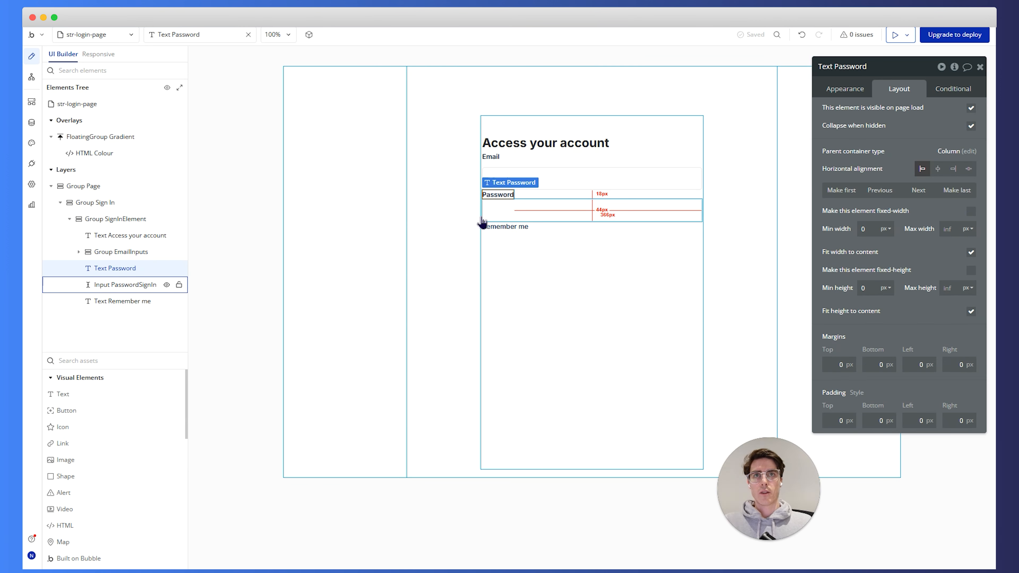
pyautogui.keyDown('shift'); pyautogui.click(109, 286); pyautogui.keyUp('shift')
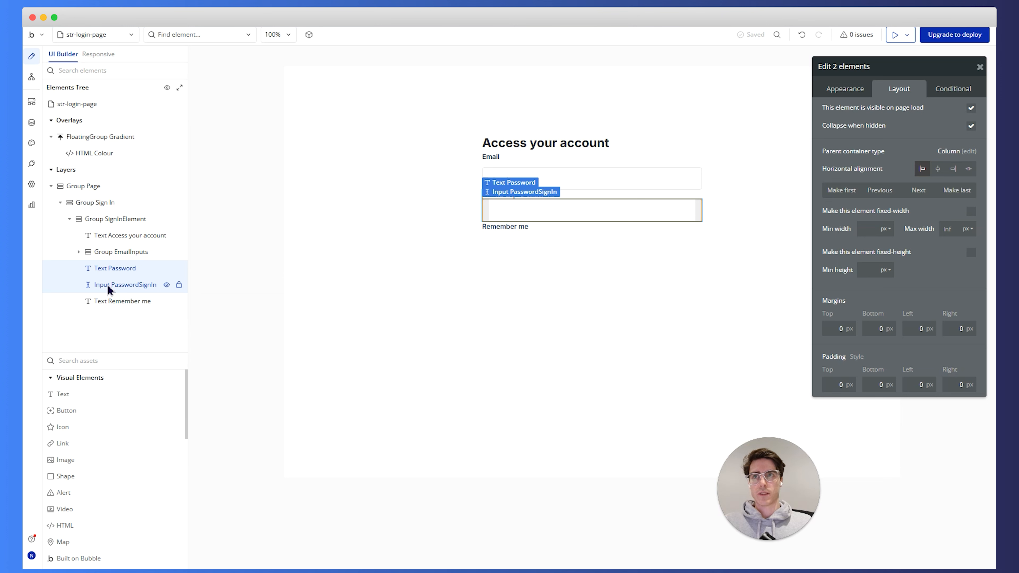
pyautogui.rightClick(109, 285)
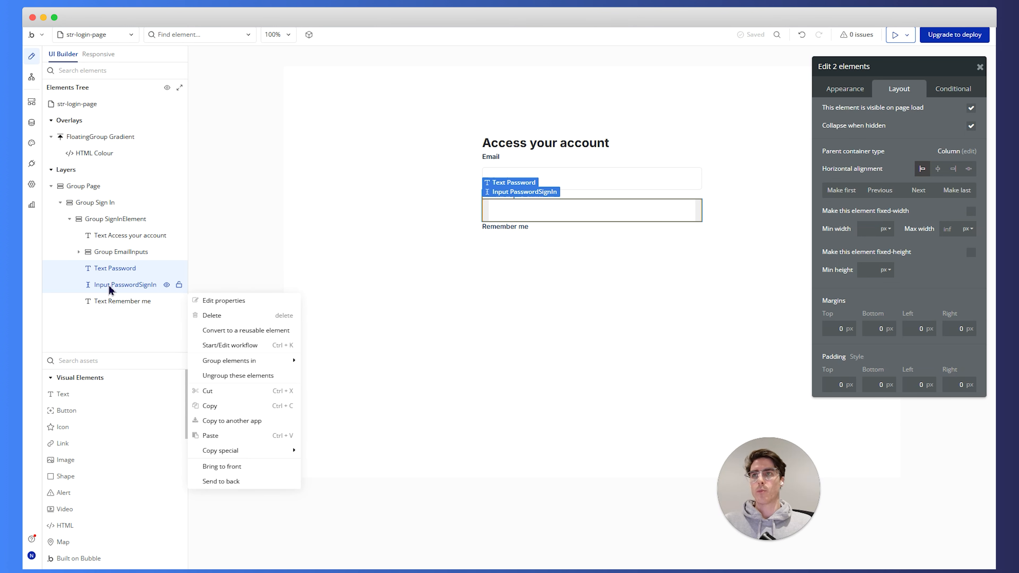
pyautogui.moveTo(217, 361)
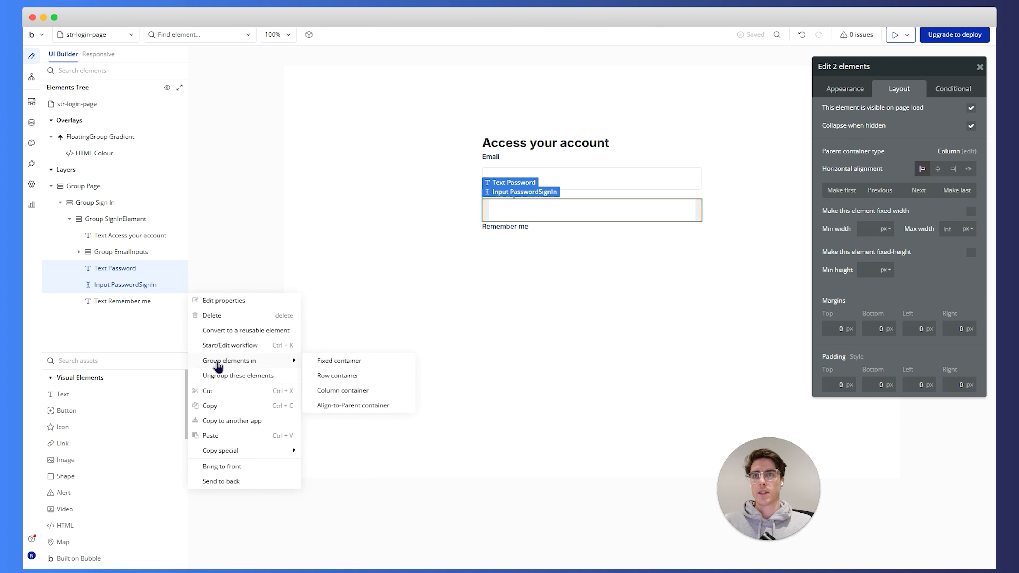
pyautogui.click(395, 391)
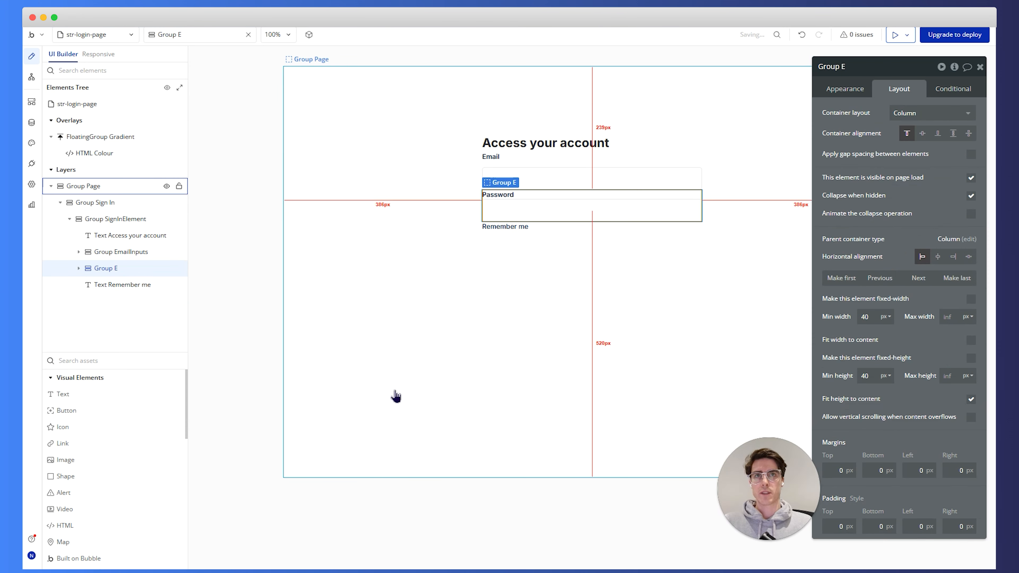
# Step: Apply gap spacing between the elements of the new password group with a row gap of 12 px
pyautogui.click(970, 155)
pyautogui.write('12')
pyautogui.press('Tab')
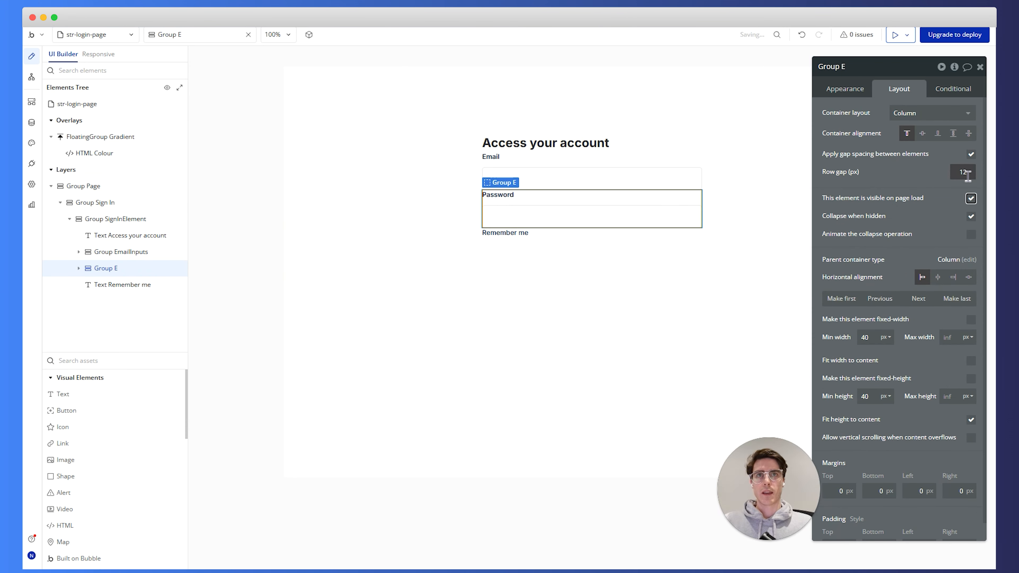
pyautogui.click(630, 272)
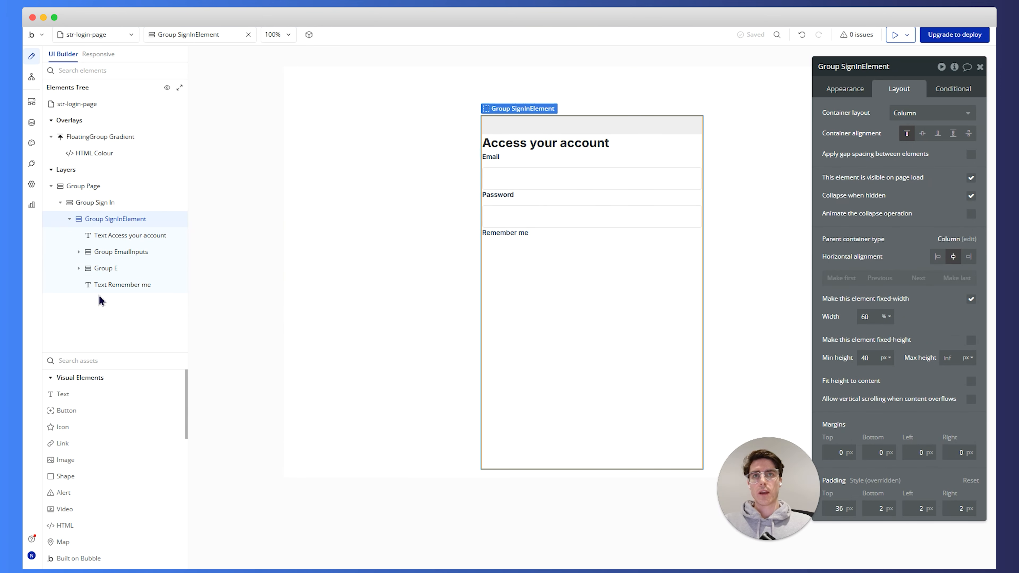
# Step: Add an Icon element to Group SignInElement between the password group and the "Remember me" text
pyautogui.moveTo(64, 426)
pyautogui.mouseDown()
pyautogui.moveTo(539, 211)
pyautogui.moveTo(110, 275)
pyautogui.moveTo(51, 426)
pyautogui.mouseUp()
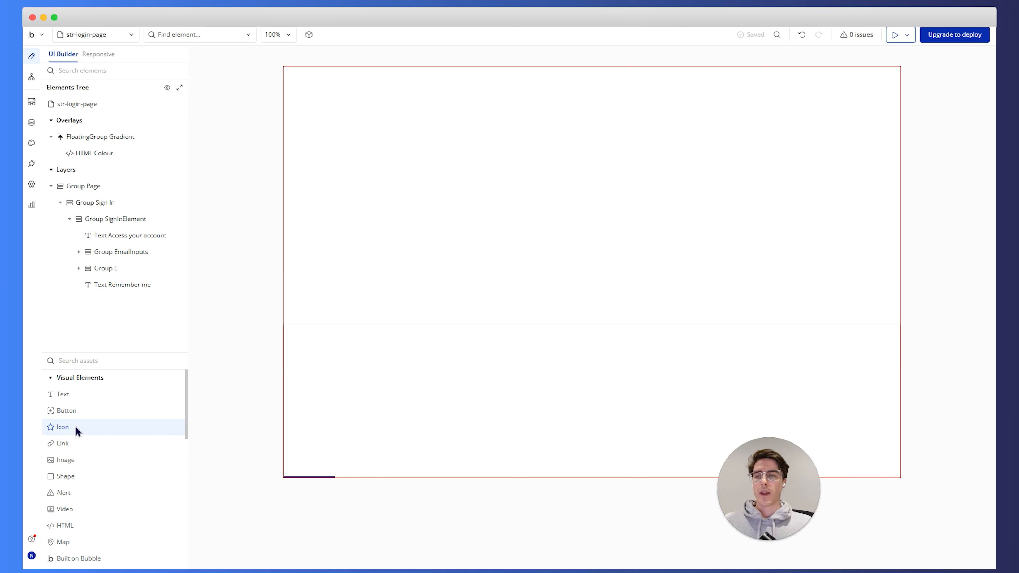
pyautogui.moveTo(75, 429); pyautogui.dragTo(97, 286)
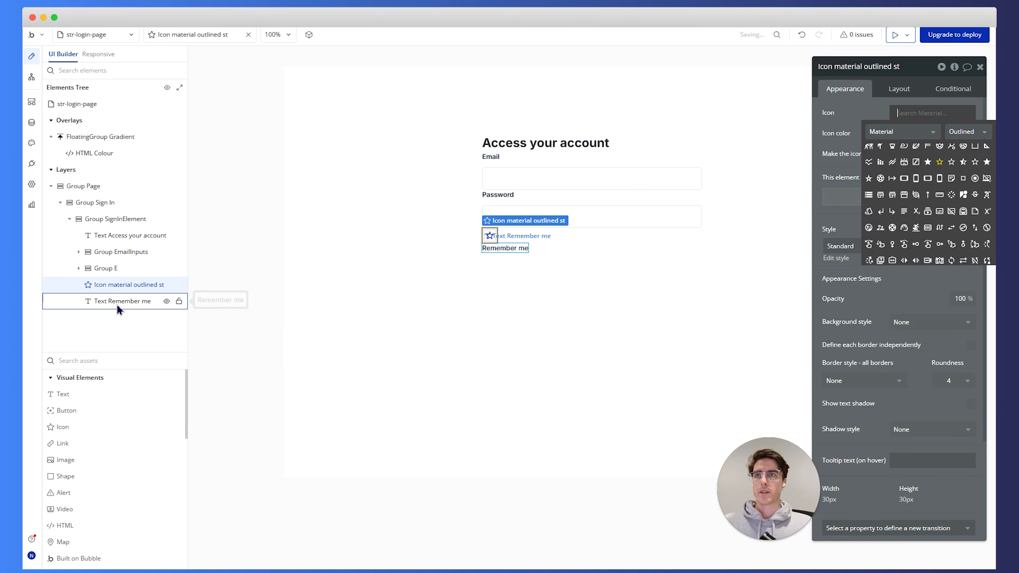
# Step: Change the new star icon above the "Remember me" text to the outlined Material Check_box_outline_blank icon
pyautogui.click(559, 268)
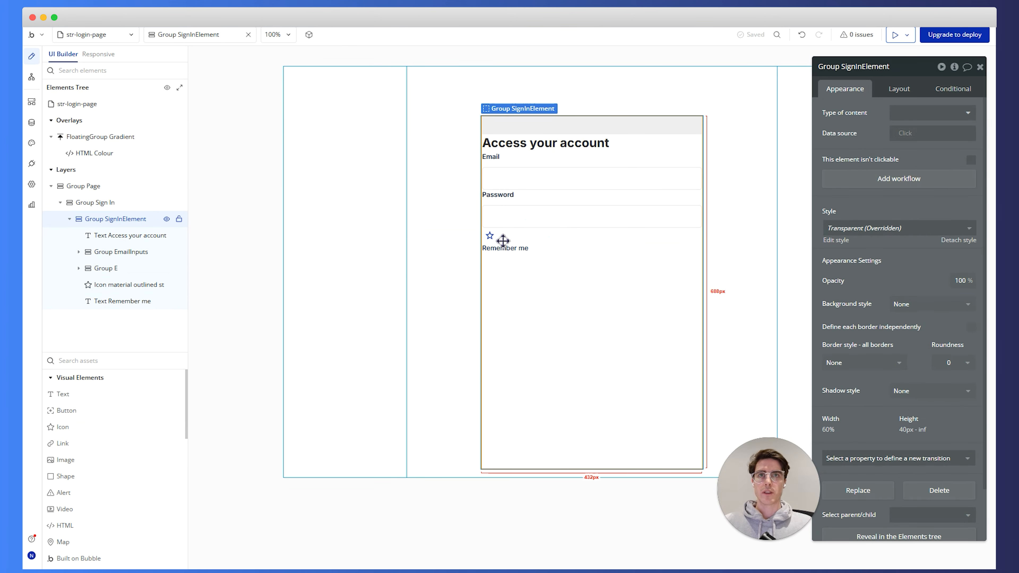
pyautogui.click(490, 237)
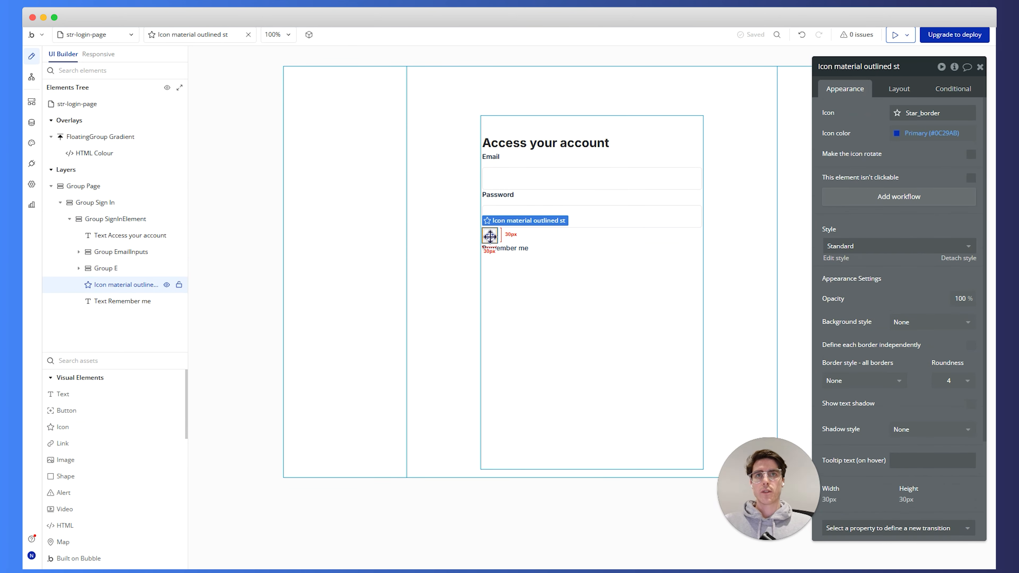
pyautogui.click(900, 112)
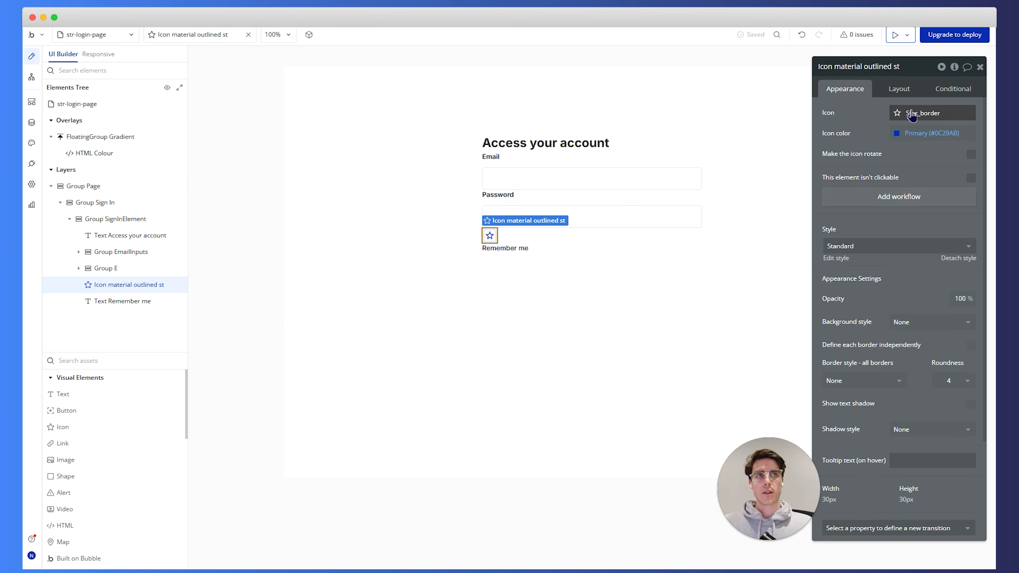
pyautogui.write('check')
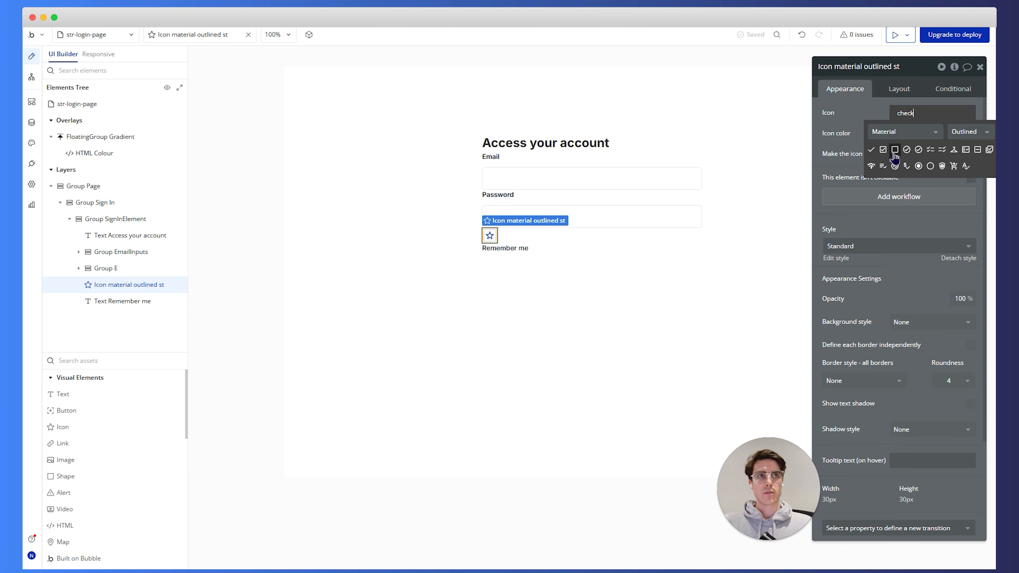
pyautogui.click(893, 151)
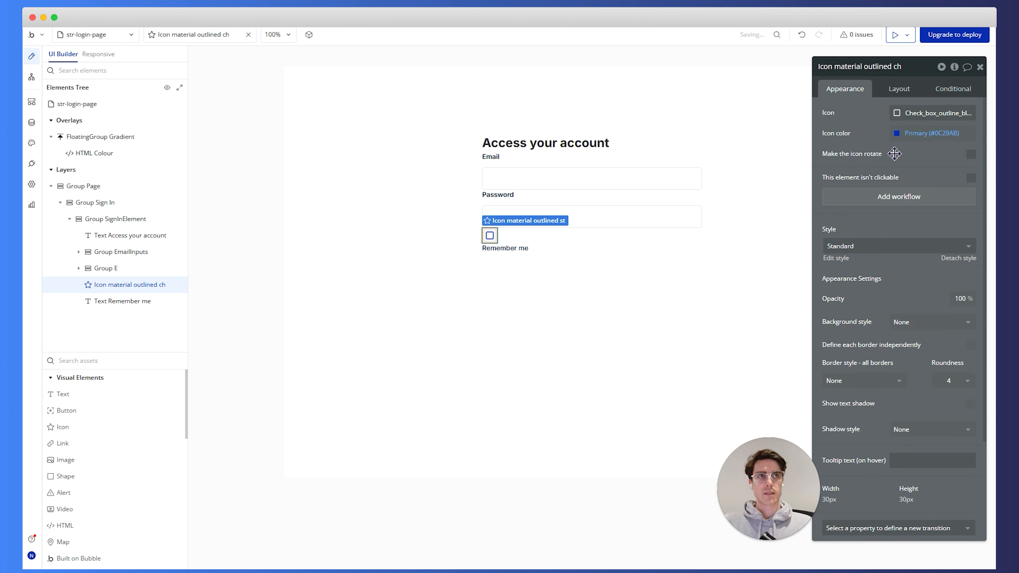
# Step: Set the checkbox icon's colour to the Gray 40 (#C7C7C7) colour variable
pyautogui.click(925, 134)
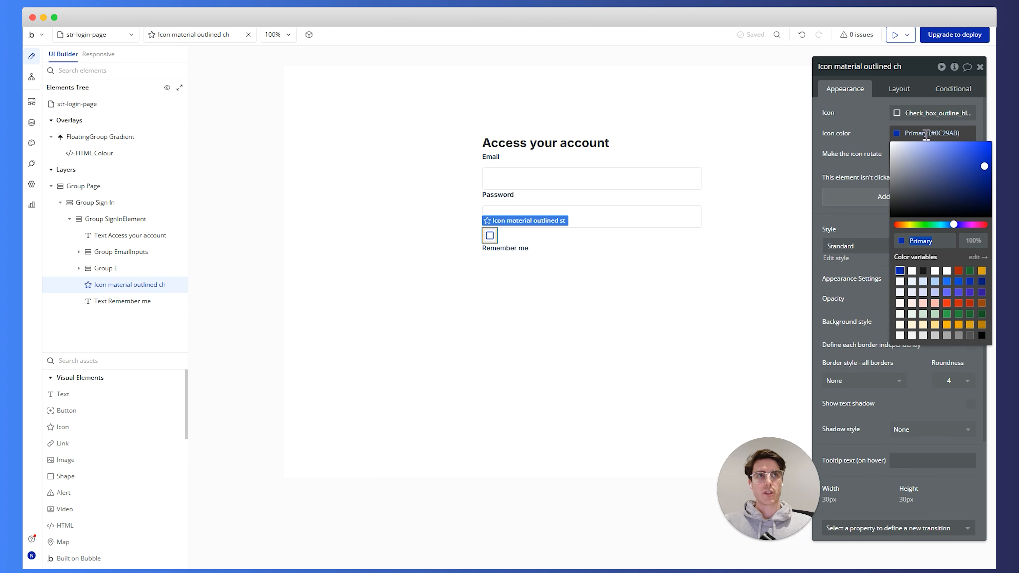
pyautogui.click(937, 335)
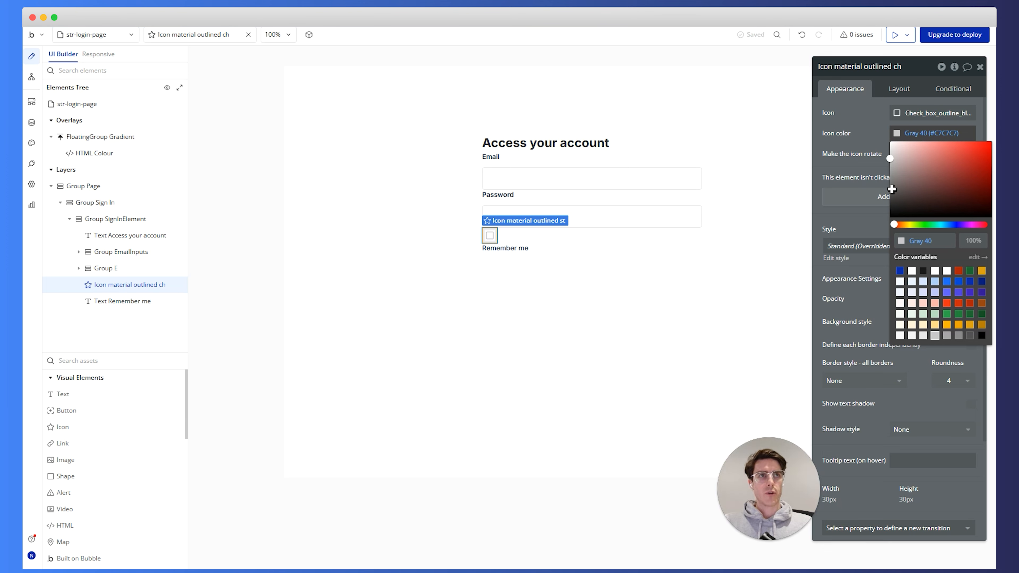
pyautogui.click(876, 160)
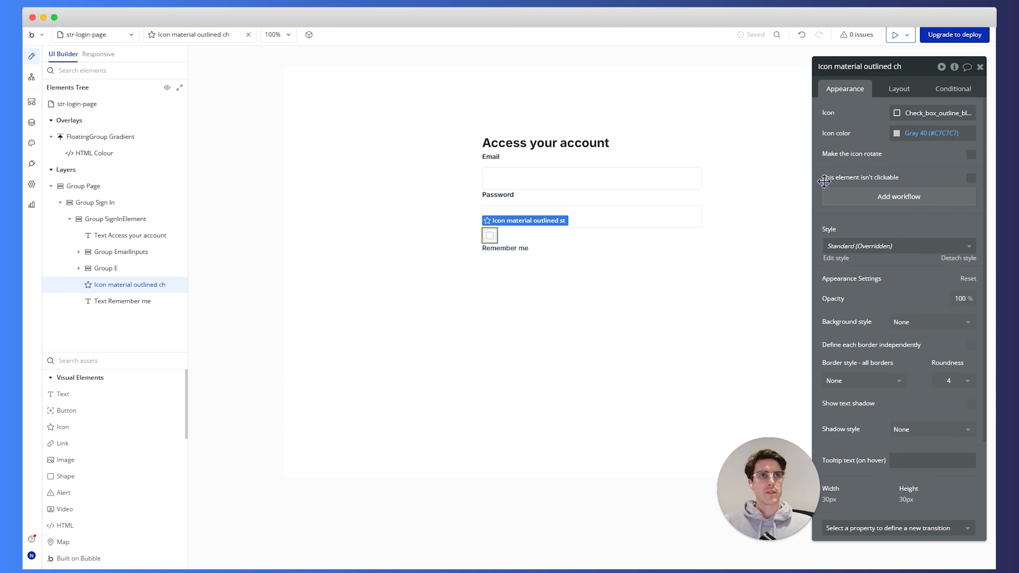
pyautogui.click(541, 294)
# Step: Set the checkbox icon's padding to 2 px on all four sides
pyautogui.click(493, 239)
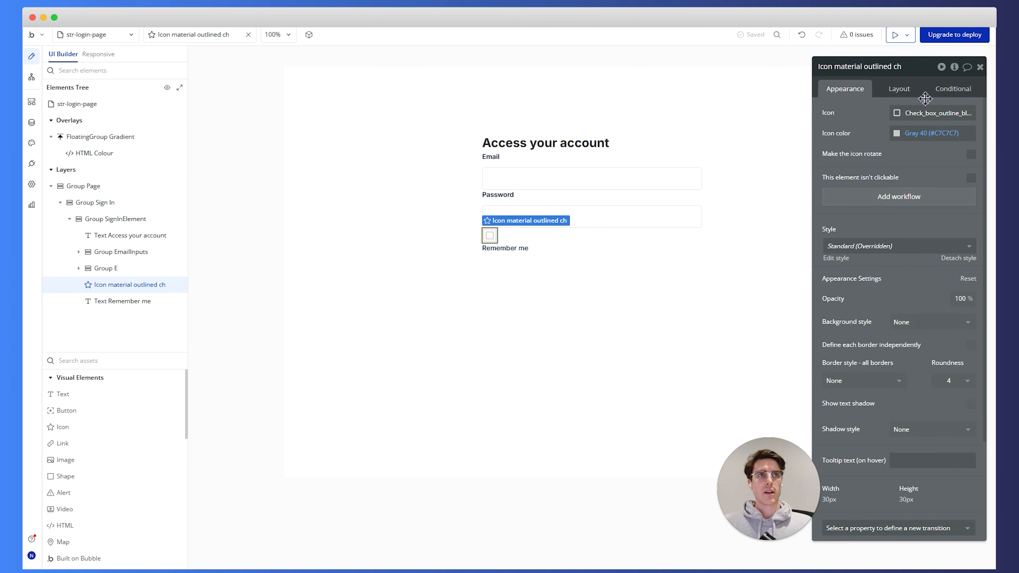
pyautogui.click(898, 89)
pyautogui.click(849, 384)
pyautogui.write('2')
pyautogui.click(876, 384)
pyautogui.write('2')
pyautogui.click(916, 384)
pyautogui.write('2')
pyautogui.click(956, 385)
pyautogui.write('2')
# Step: Set the checkbox icon's fixed width and fixed height to 25 px each
pyautogui.click(867, 229)
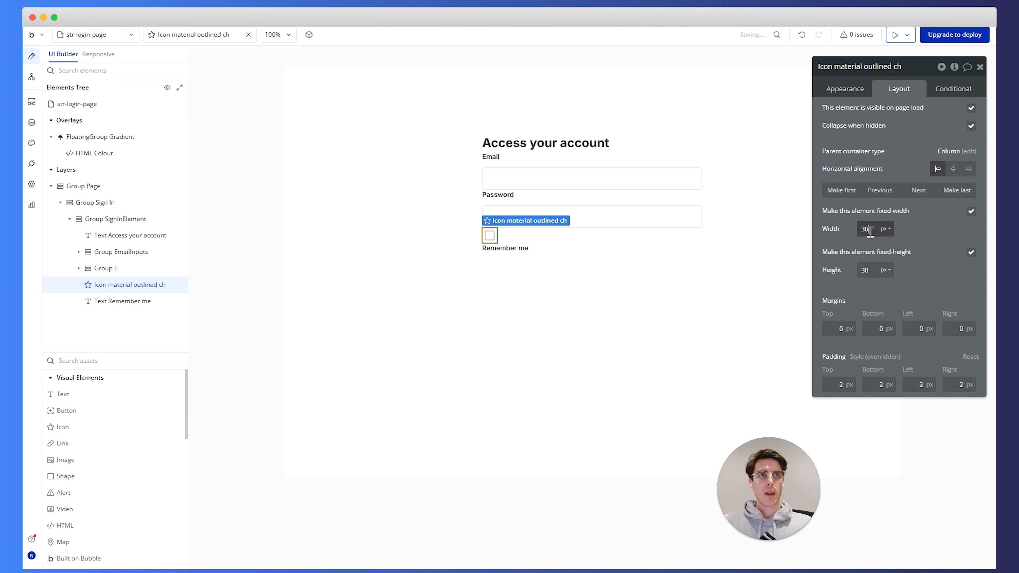
pyautogui.write('25')
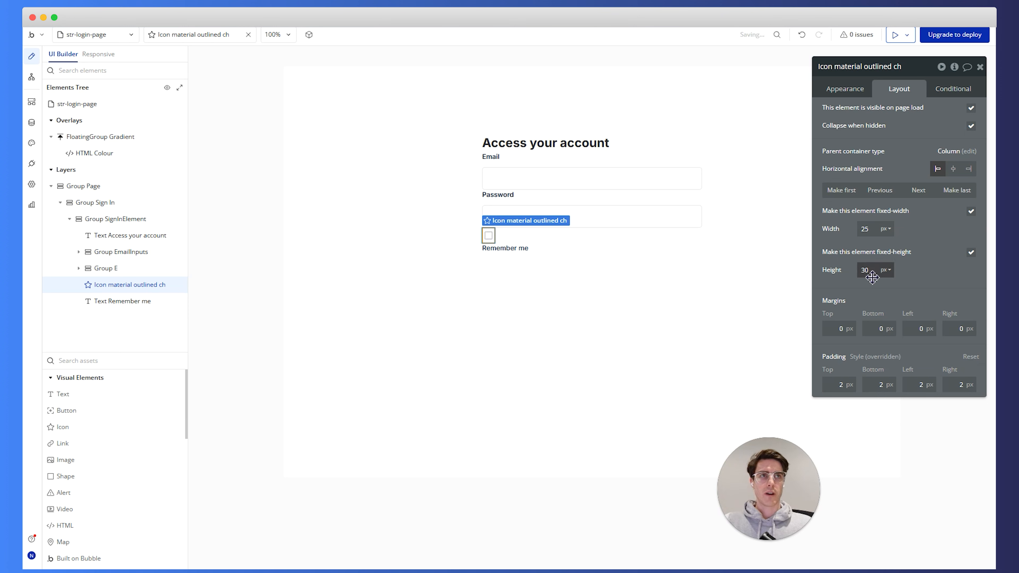
pyautogui.write('25')
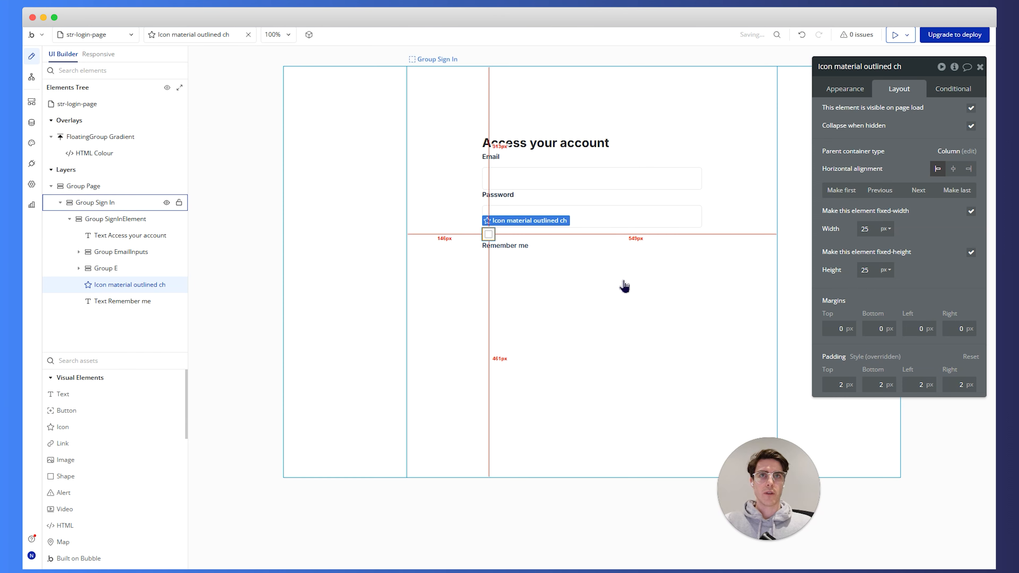
pyautogui.click(624, 281)
# Step: Group the checkbox icon and the "Remember me" text in a row container
pyautogui.click(493, 234)
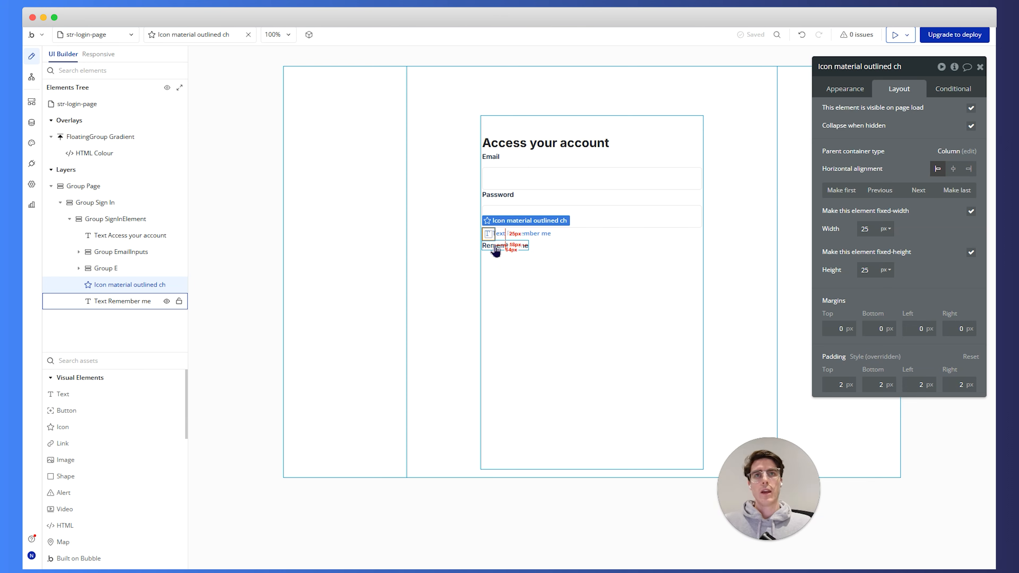
pyautogui.click(521, 251)
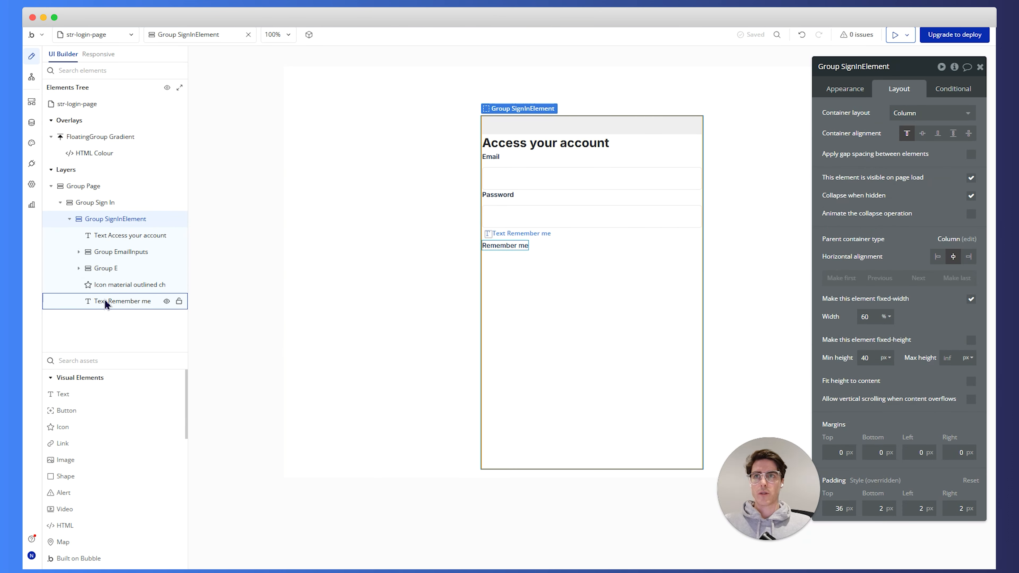
pyautogui.click(113, 287)
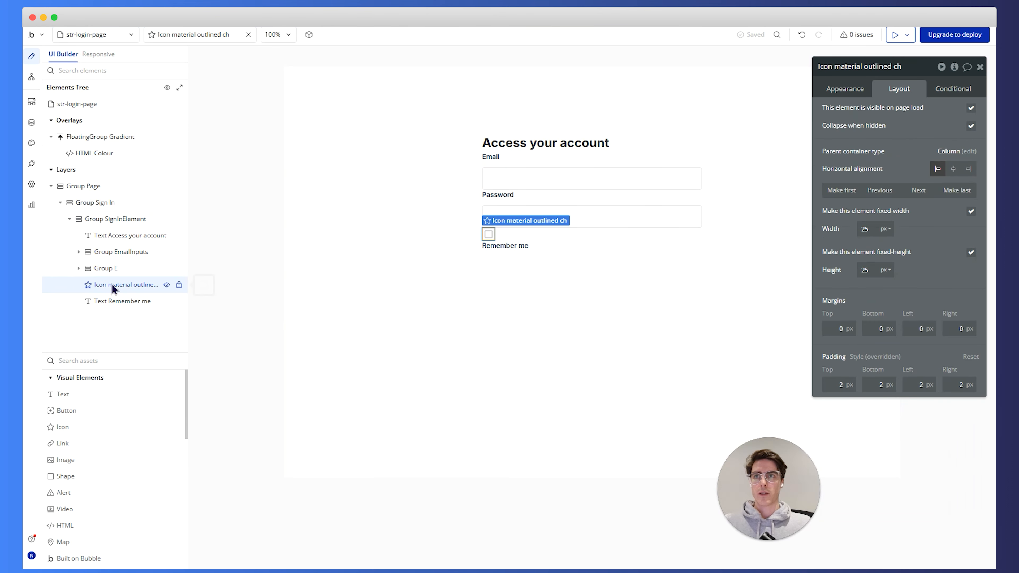
pyautogui.keyDown('shift'); pyautogui.click(124, 302); pyautogui.keyUp('shift')
pyautogui.rightClick(123, 303)
pyautogui.moveTo(252, 381)
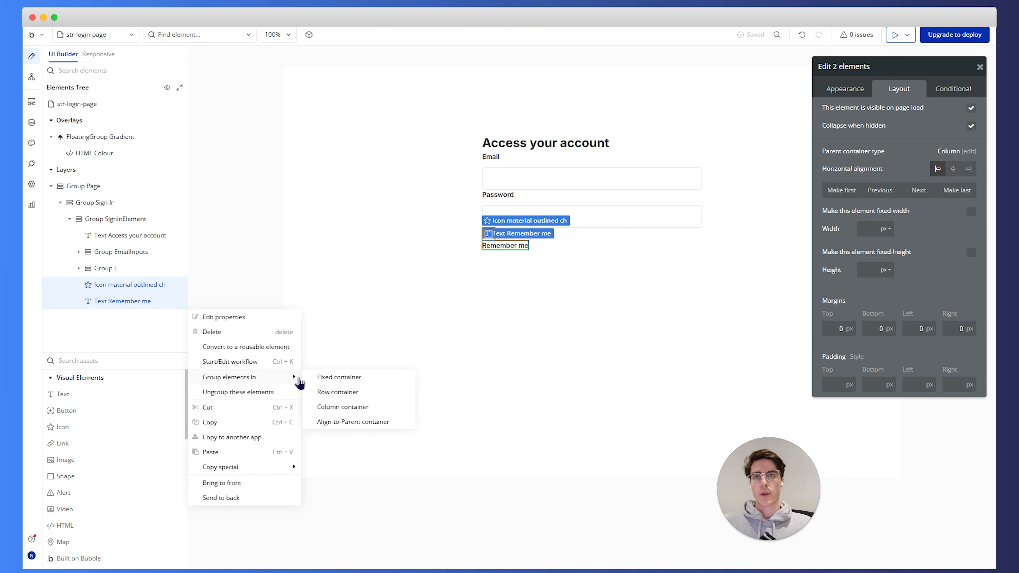
pyautogui.click(337, 392)
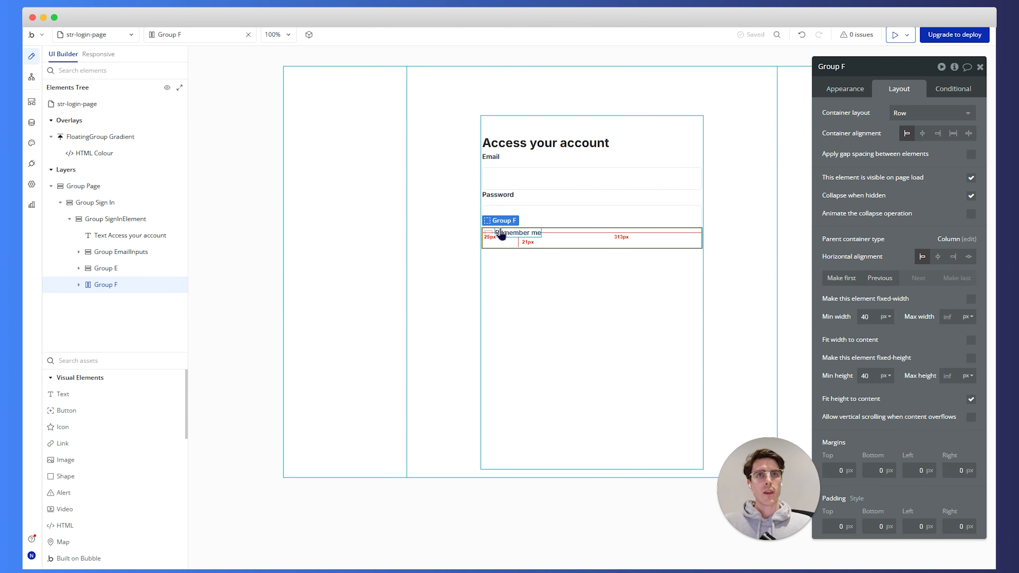
# Step: Rename the new row group as Group RememberMe and set its minimum height to 0 px
pyautogui.doubleClick(884, 75)
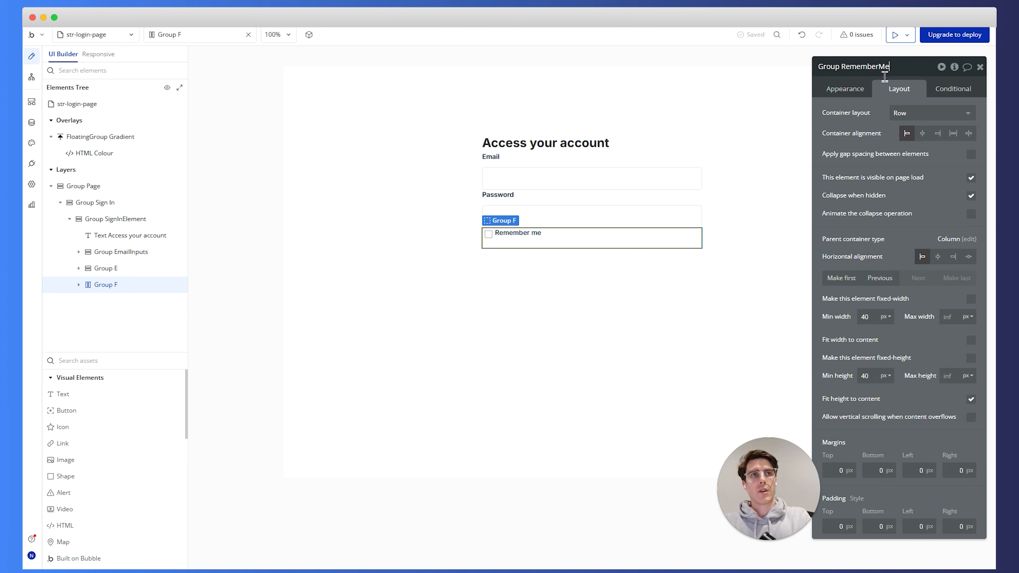
pyautogui.doubleClick(866, 376)
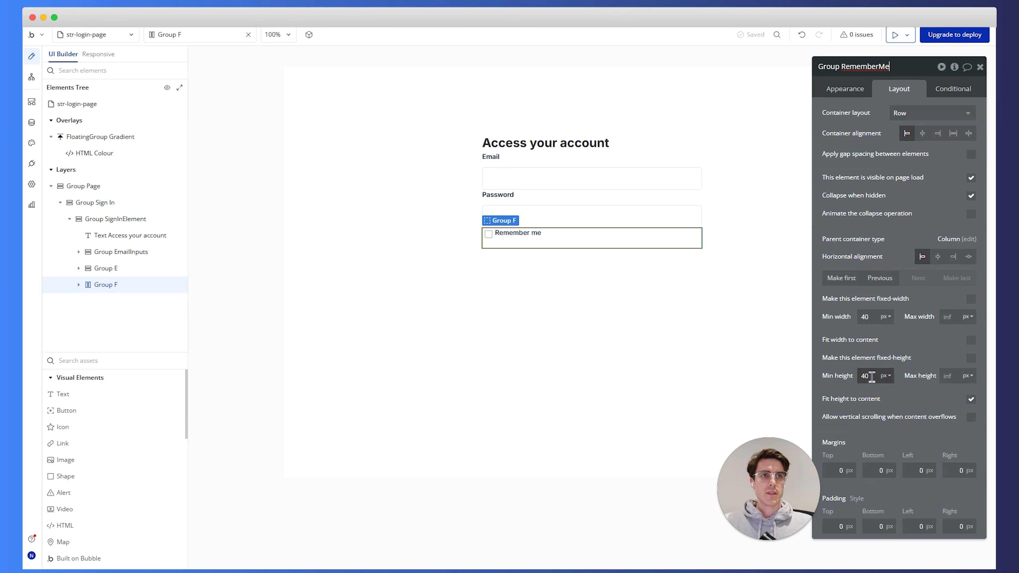
pyautogui.write('0')
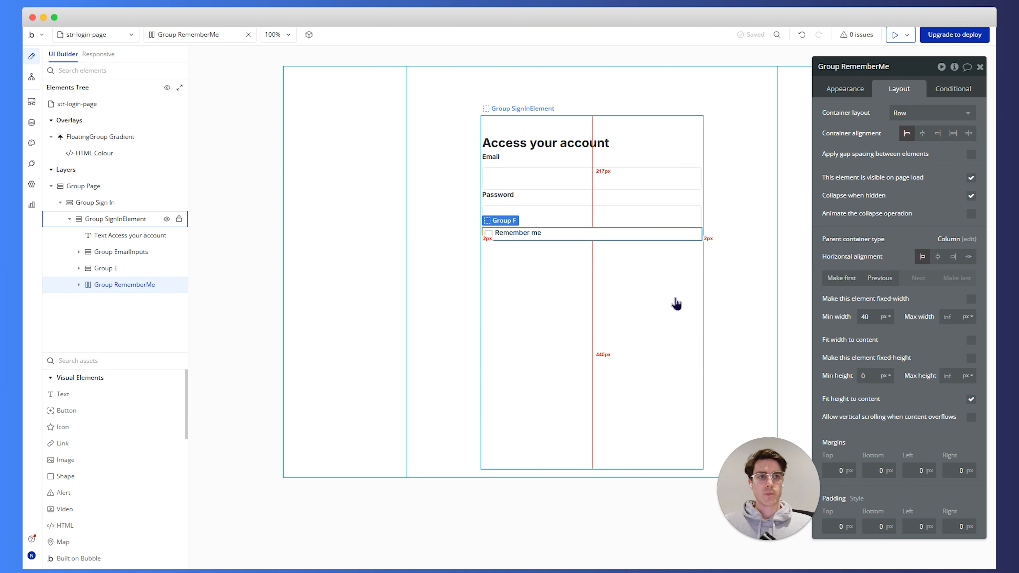
# Step: Centre the "Remember me" text vertically within Group RememberMe
pyautogui.click(531, 239)
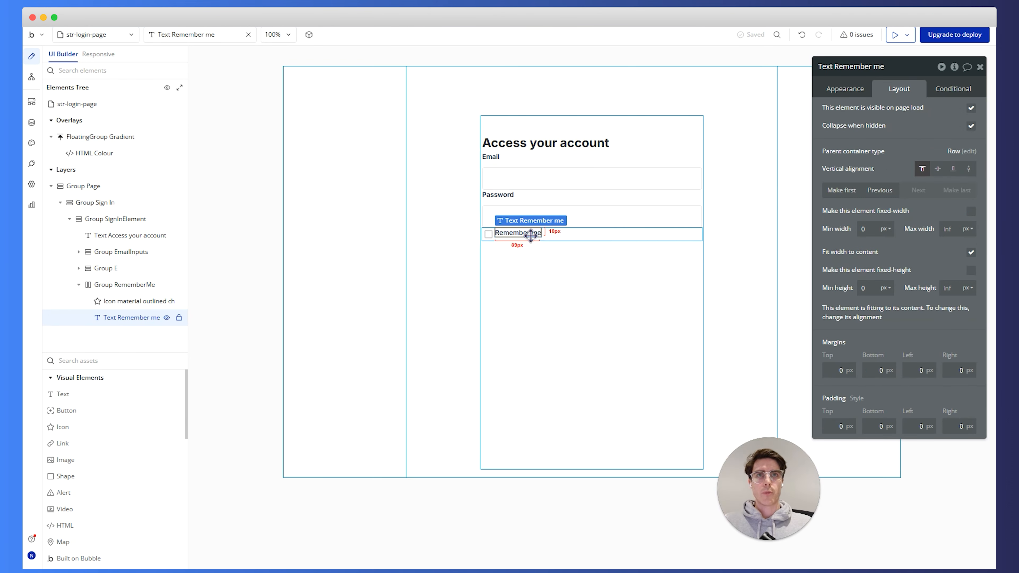
pyautogui.click(939, 170)
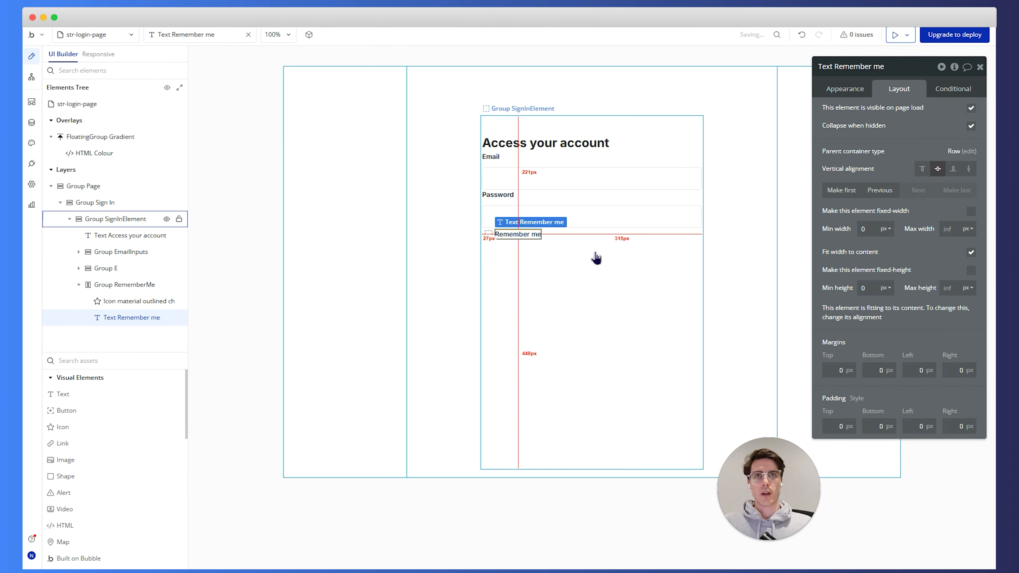
# Step: Apply gap spacing between the elements of Group RememberMe with a column gap of 4 px
pyautogui.click(587, 238)
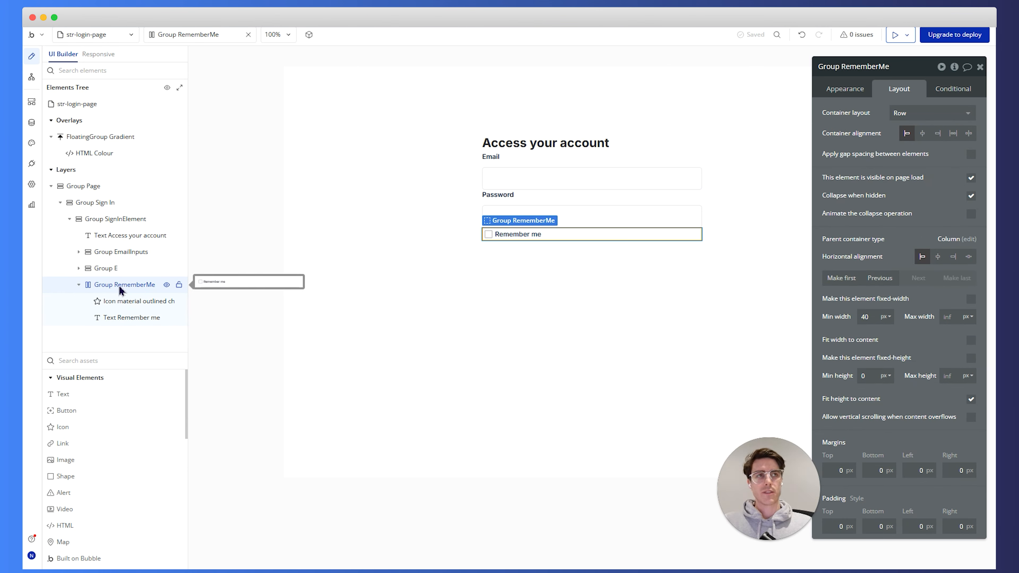
pyautogui.click(971, 154)
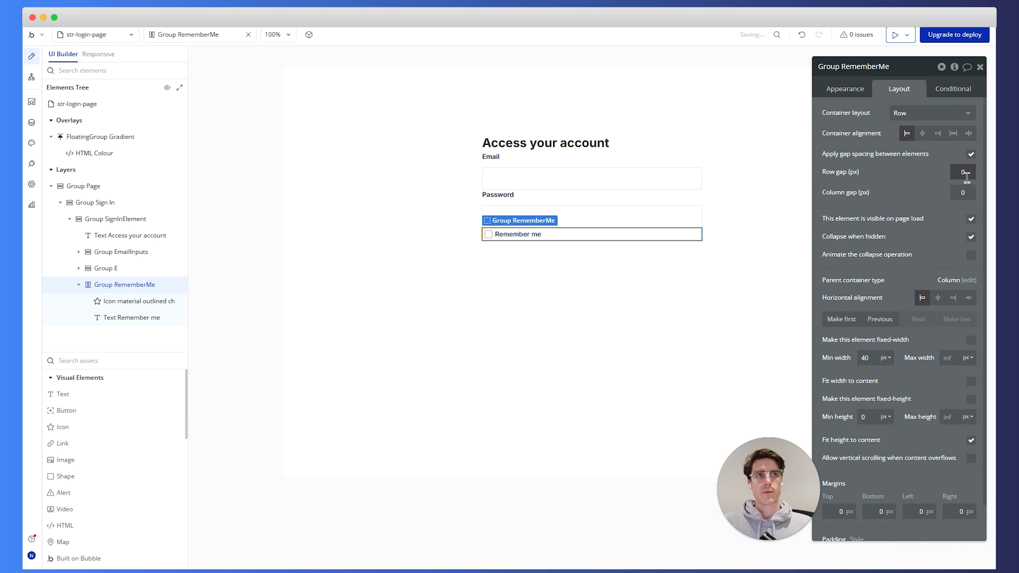
pyautogui.click(969, 193)
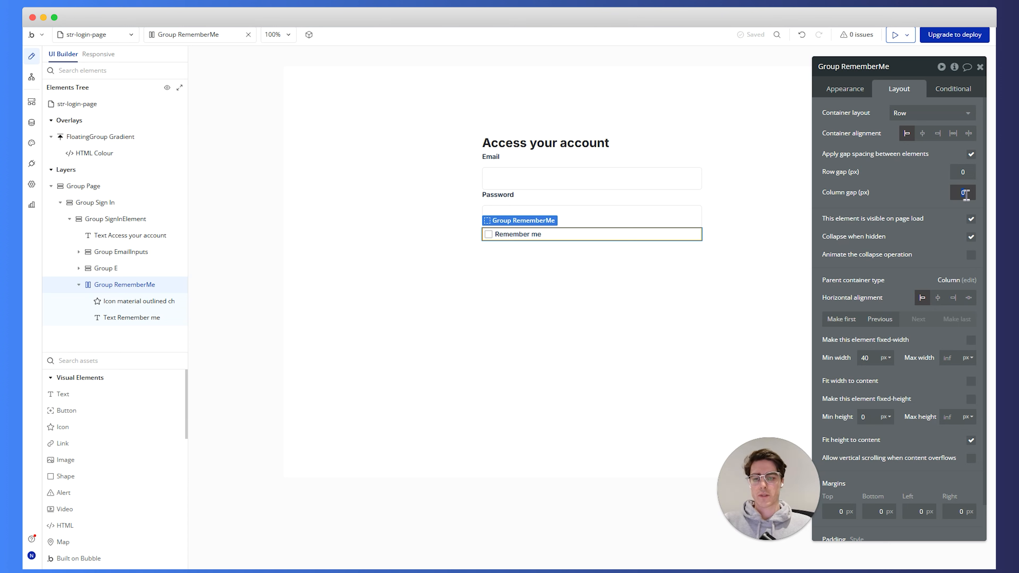
pyautogui.press('Tab')
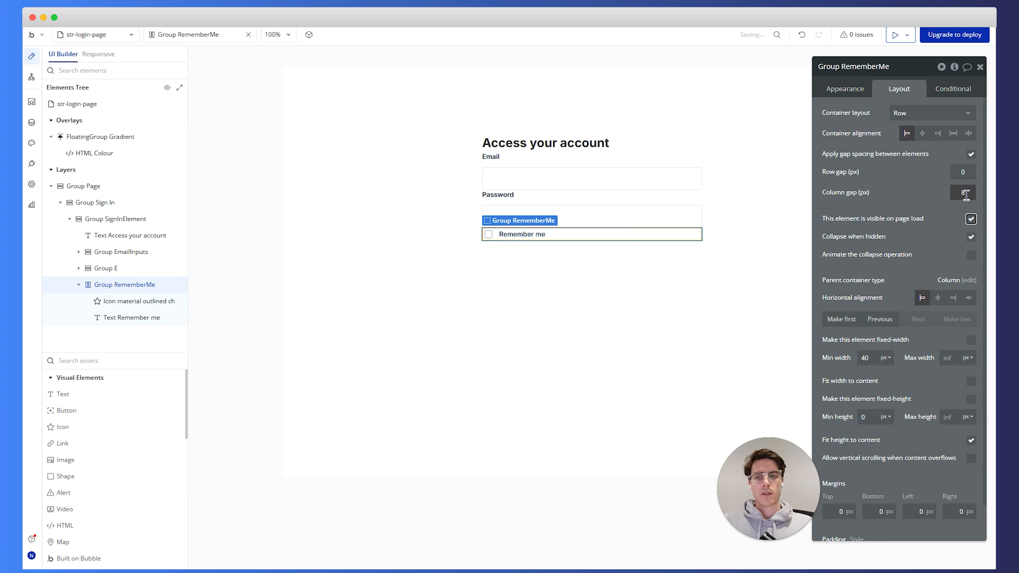
pyautogui.click(965, 194)
pyautogui.write('6')
pyautogui.press('Tab')
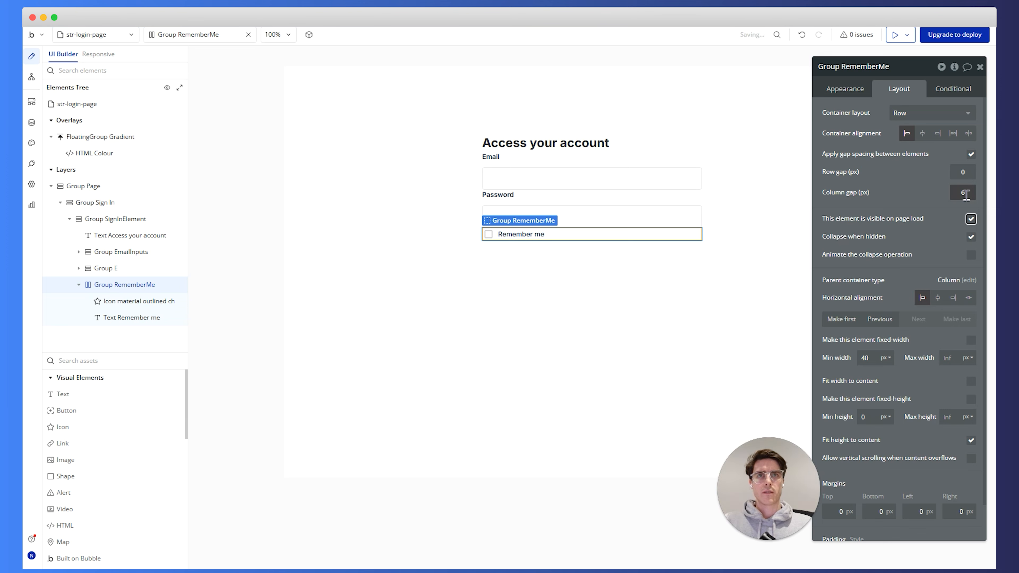
pyautogui.press('Tab')
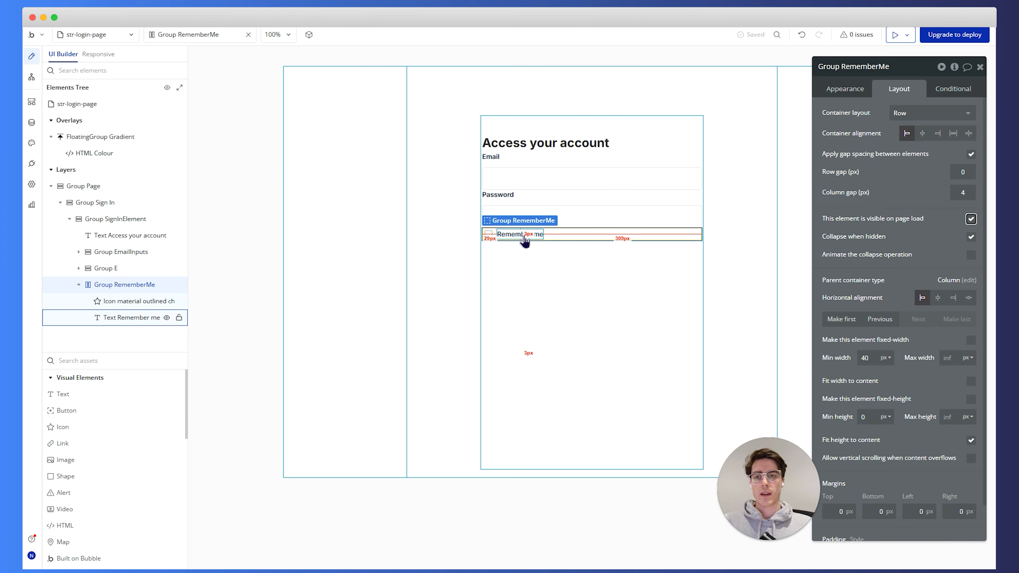
pyautogui.click(495, 233)
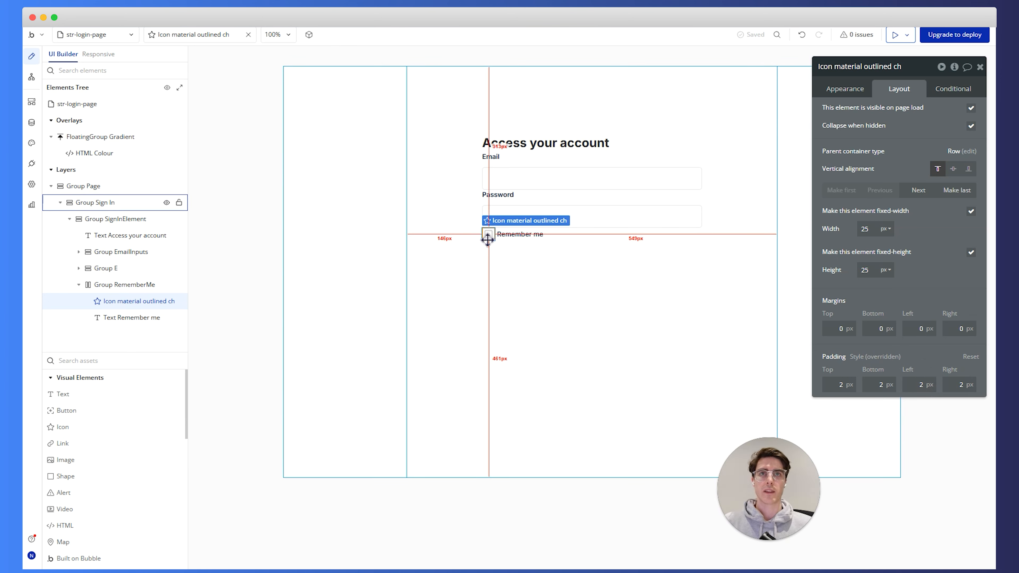
pyautogui.click(497, 234)
pyautogui.click(495, 232)
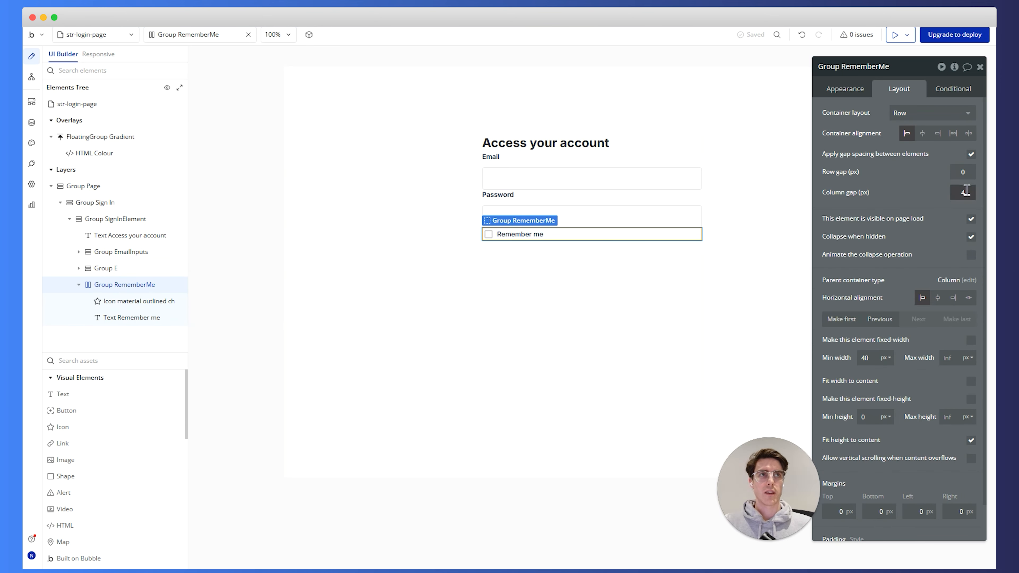
pyautogui.click(488, 234)
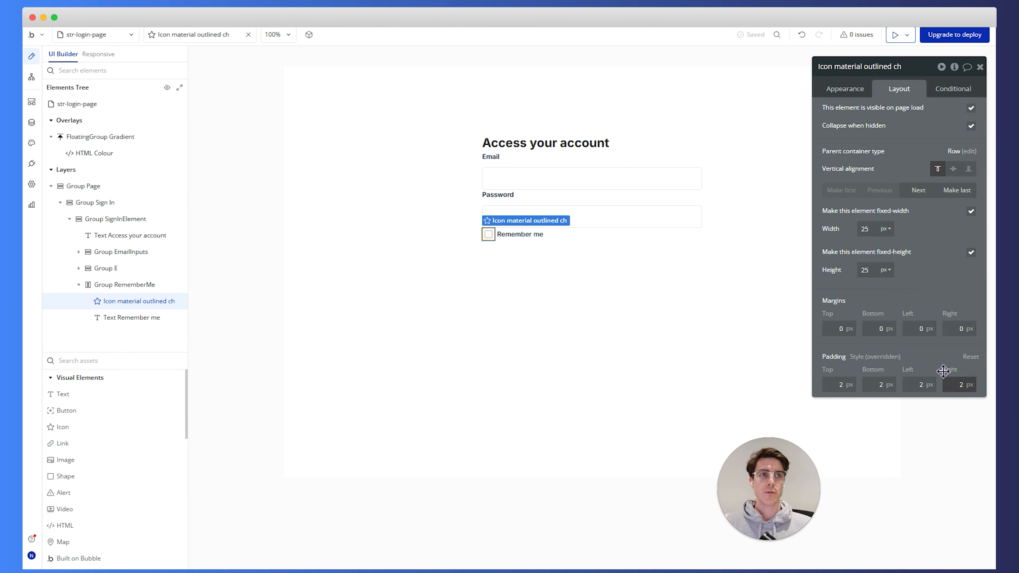
pyautogui.click(565, 237)
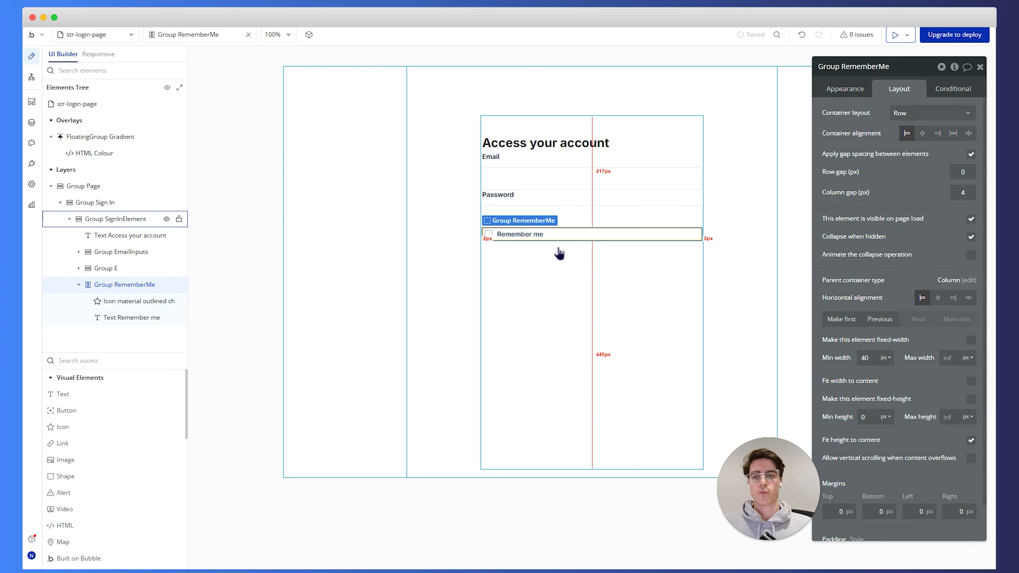
# Step: Rename the group holding the Password label and input as Group PasswordInput
pyautogui.click(142, 271)
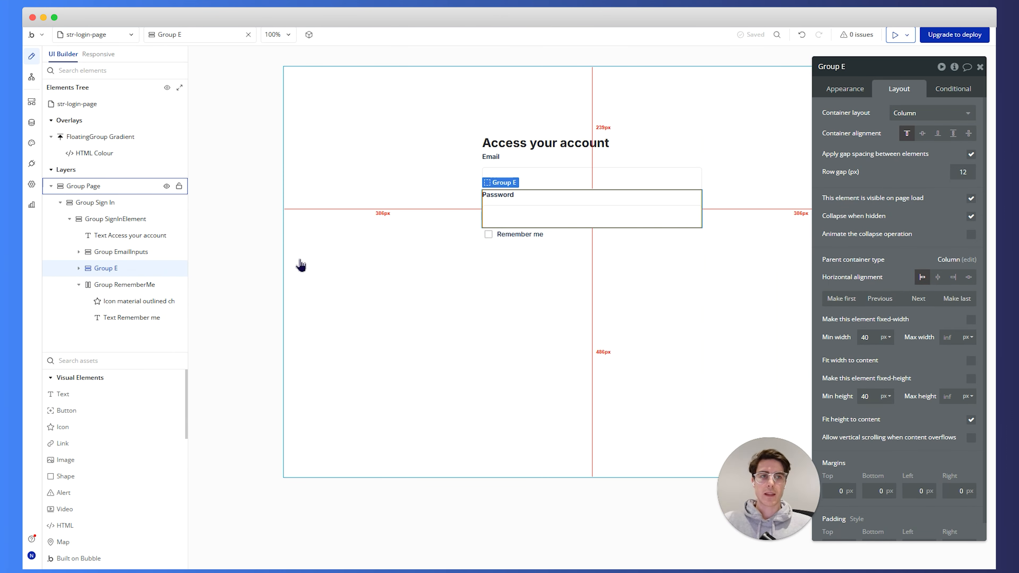
pyautogui.doubleClick(121, 274)
pyautogui.click(885, 70)
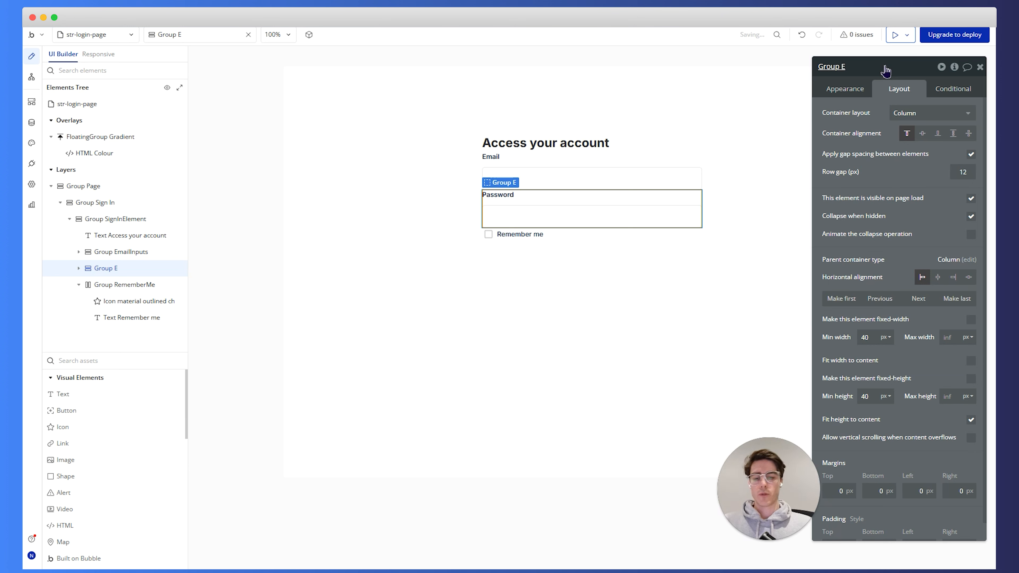
pyautogui.click(861, 71)
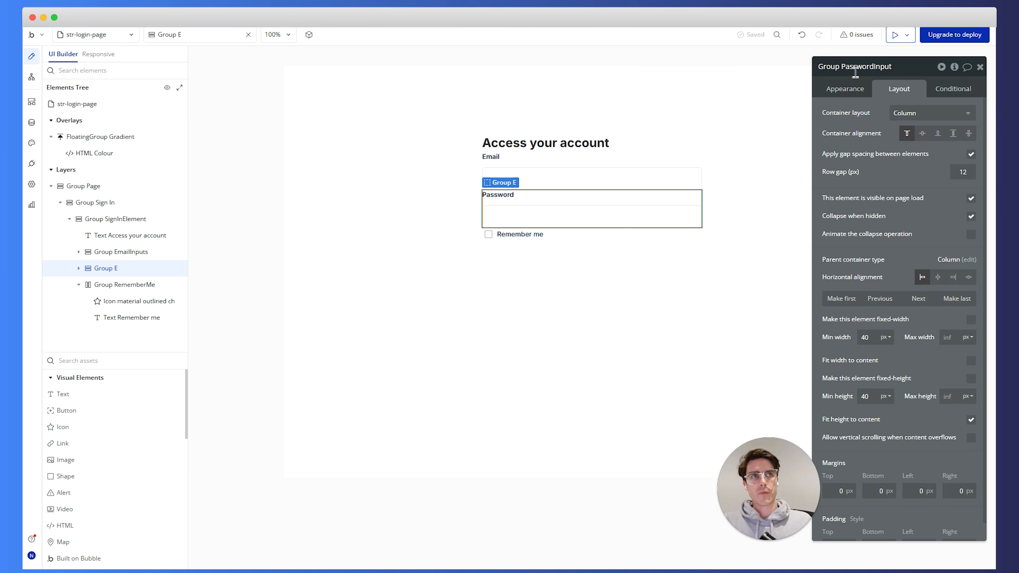
pyautogui.click(744, 229)
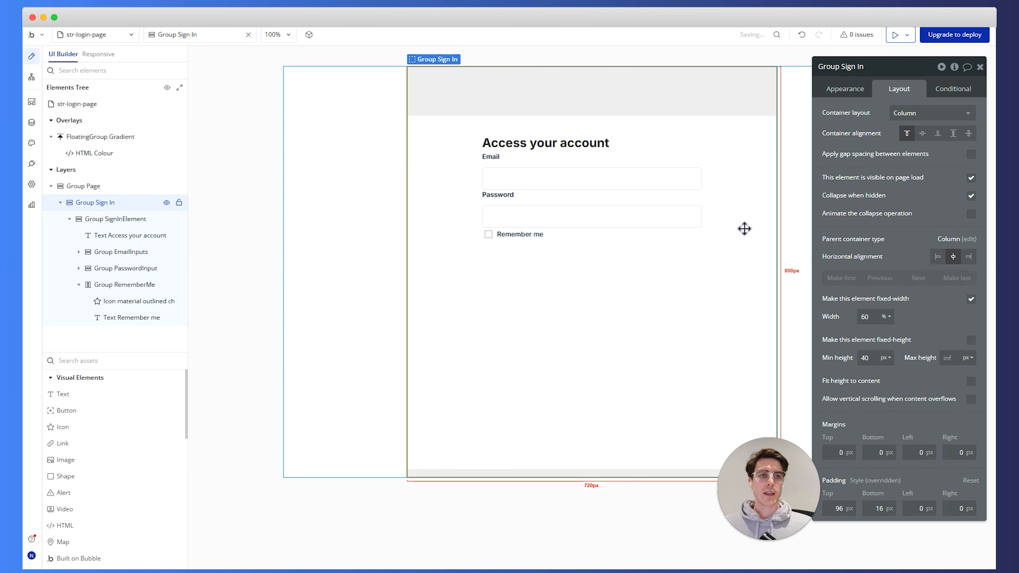